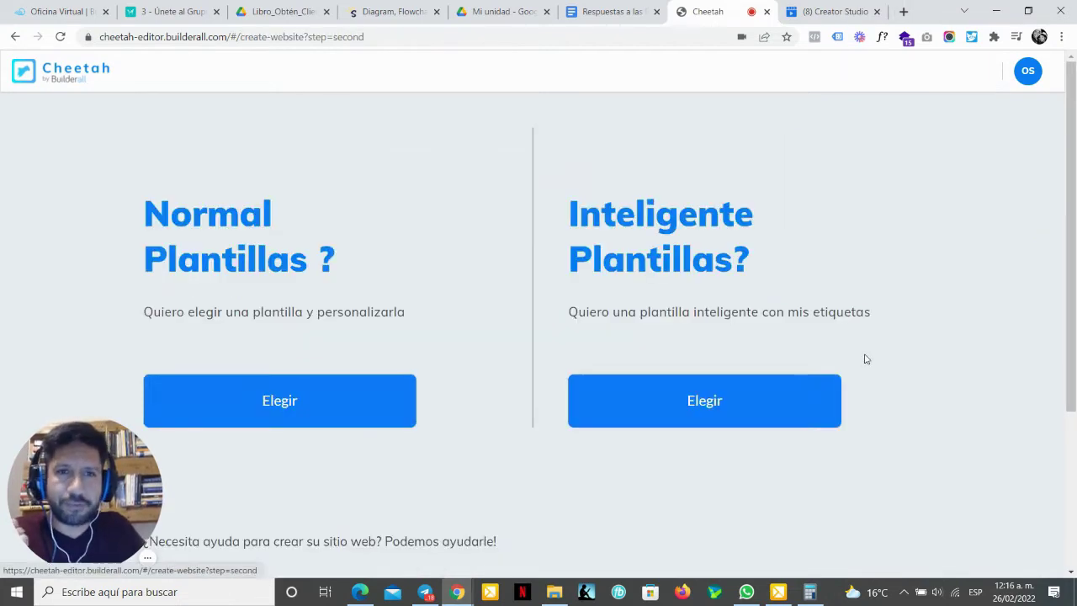
Step: Choose the normal templates option for the new website and browse the template gallery through its last entries
click(256, 386)
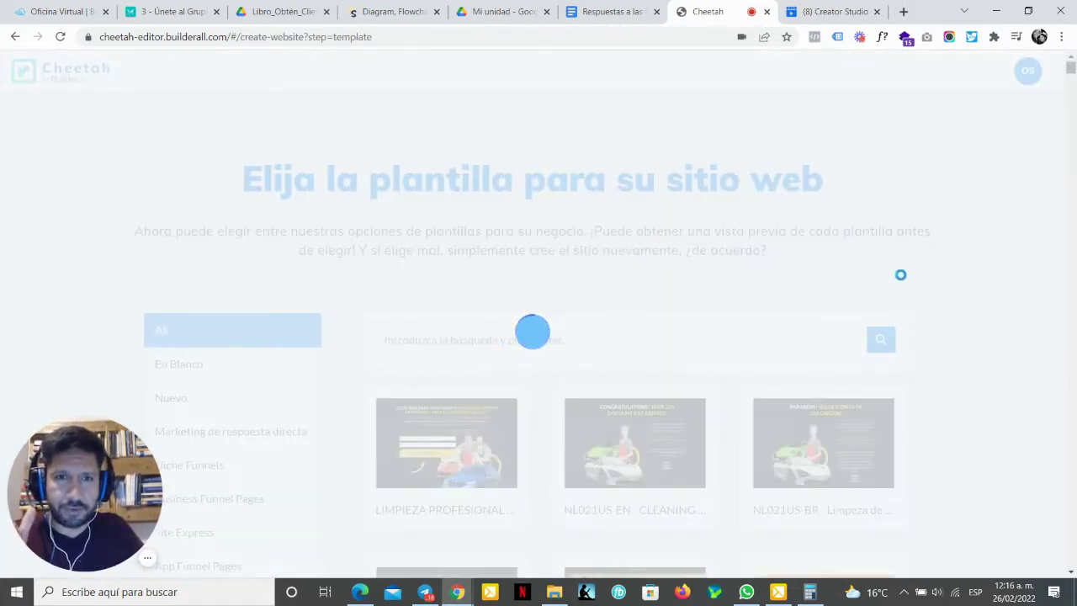
scroll(965, 354, down, 20)
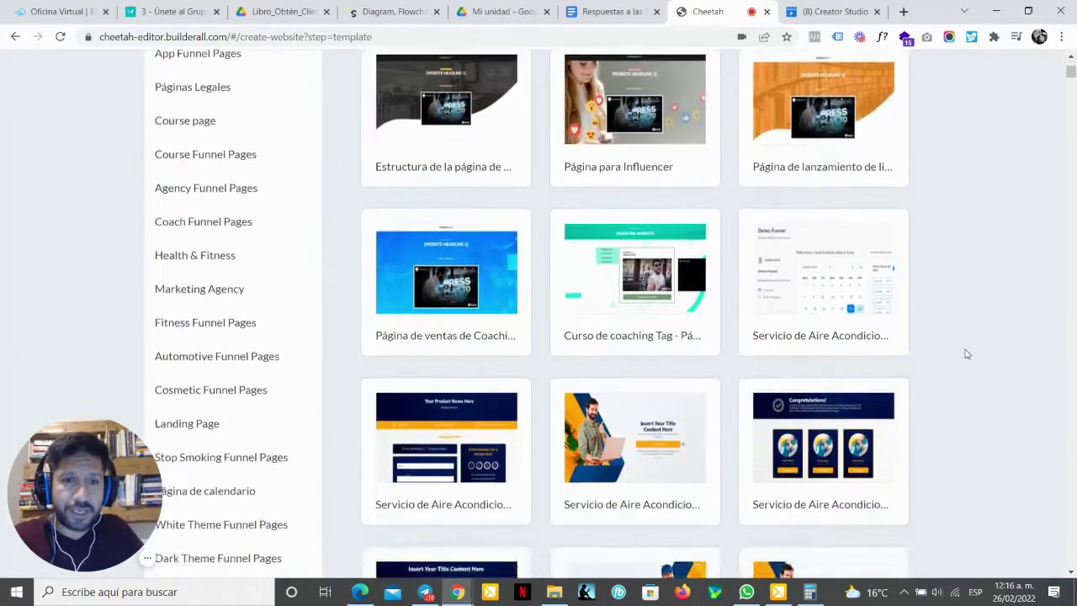
scroll(966, 354, down, 8)
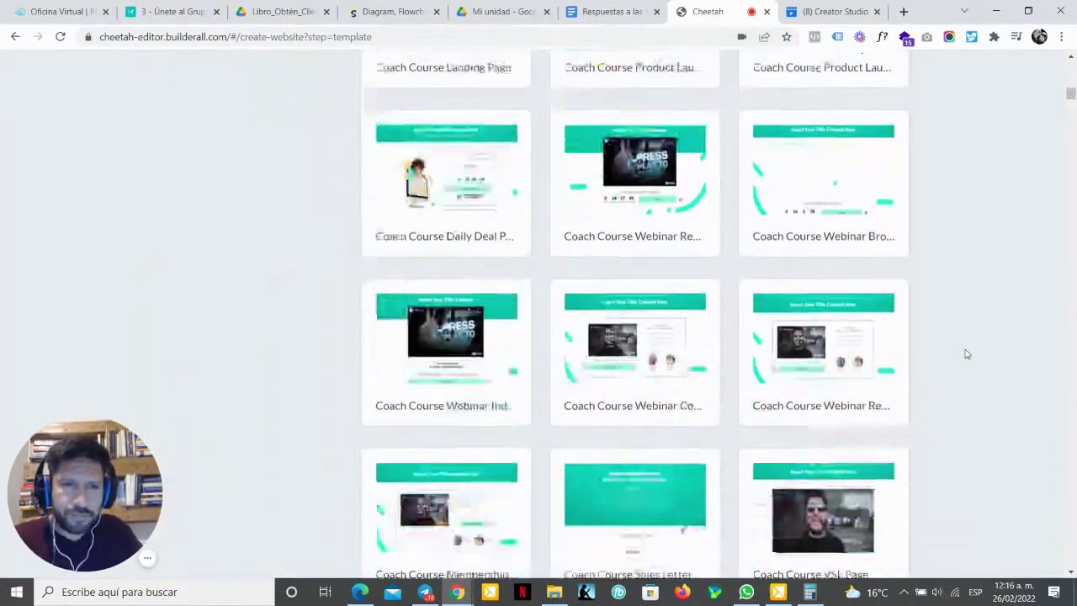
click(1070, 274)
drag(1069, 274, 1071, 560)
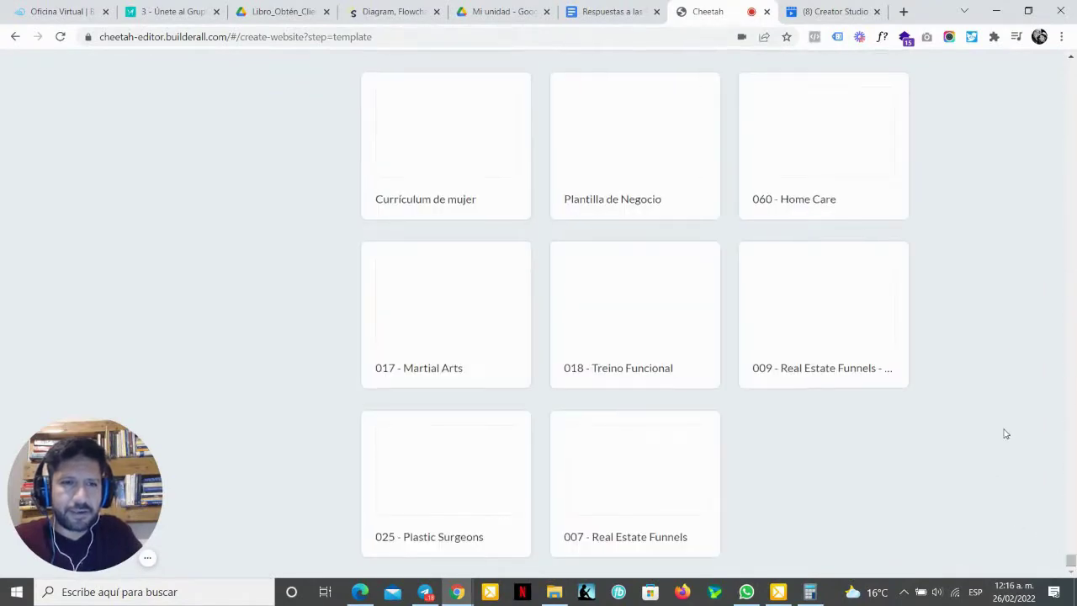
scroll(1001, 429, down, 10)
scroll(1058, 512, down, 10)
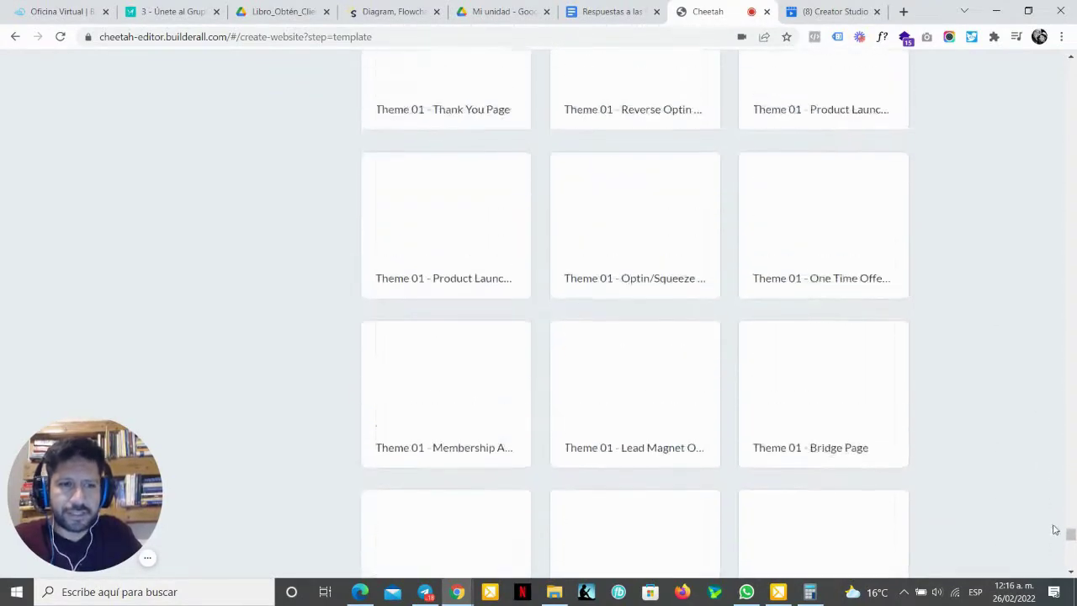
drag(1071, 505, 1070, 561)
scroll(856, 337, up, 3)
scroll(972, 362, up, 10)
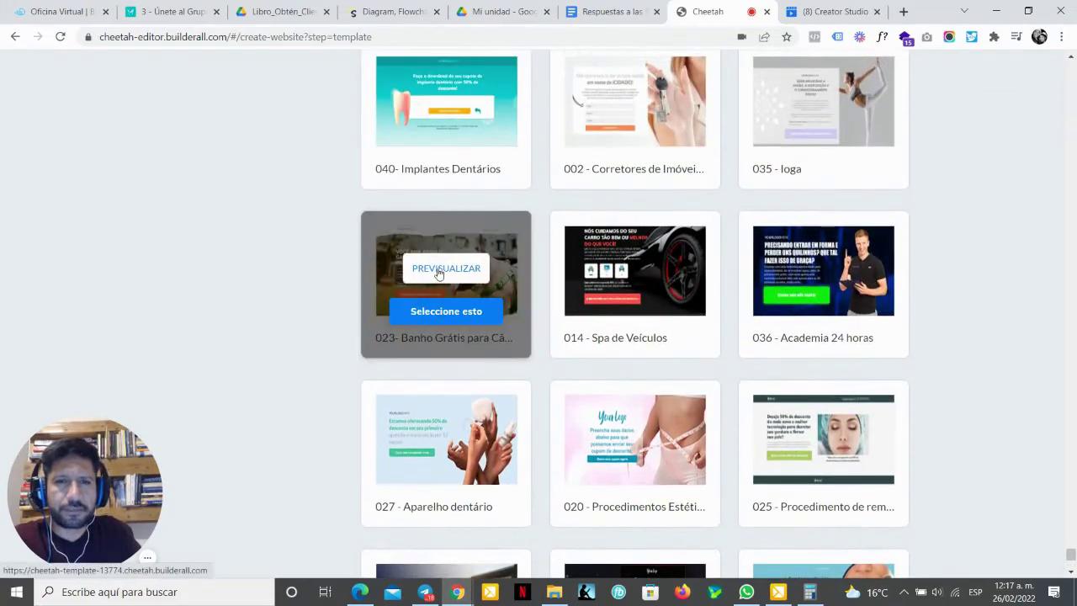
Step: Preview the dog-bath template numbered 023 on its own browser page and examine its full layout
click(438, 269)
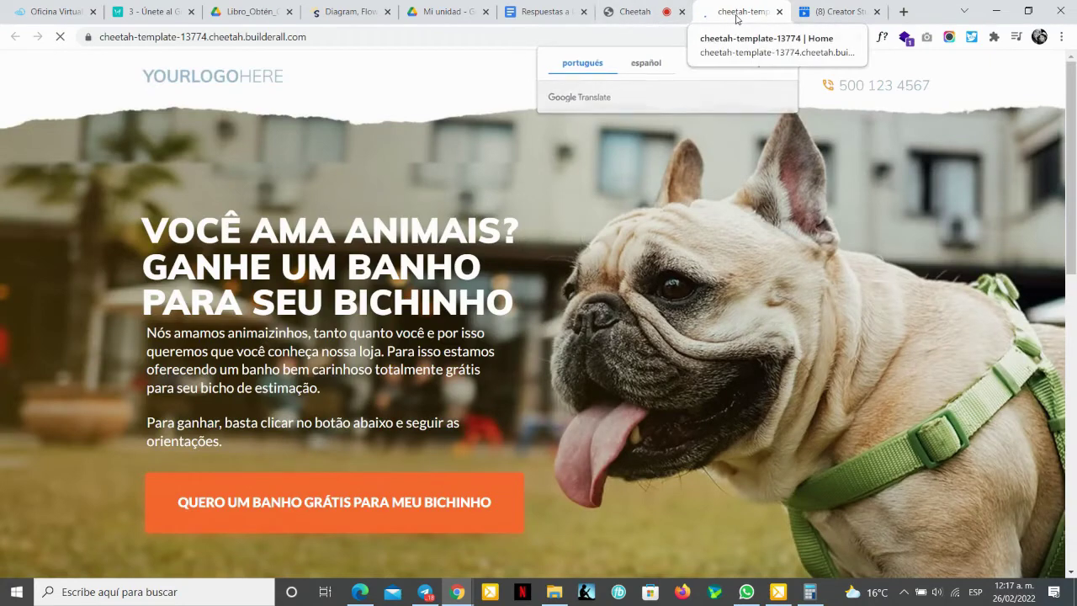
drag(736, 18, 821, 16)
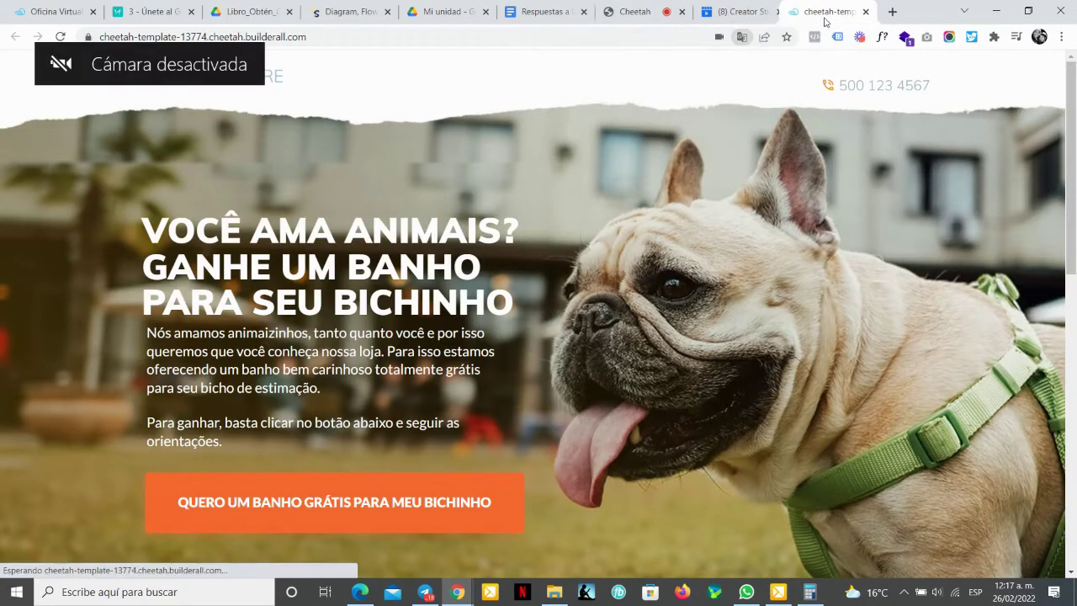
drag(640, 12, 732, 12)
click(819, 19)
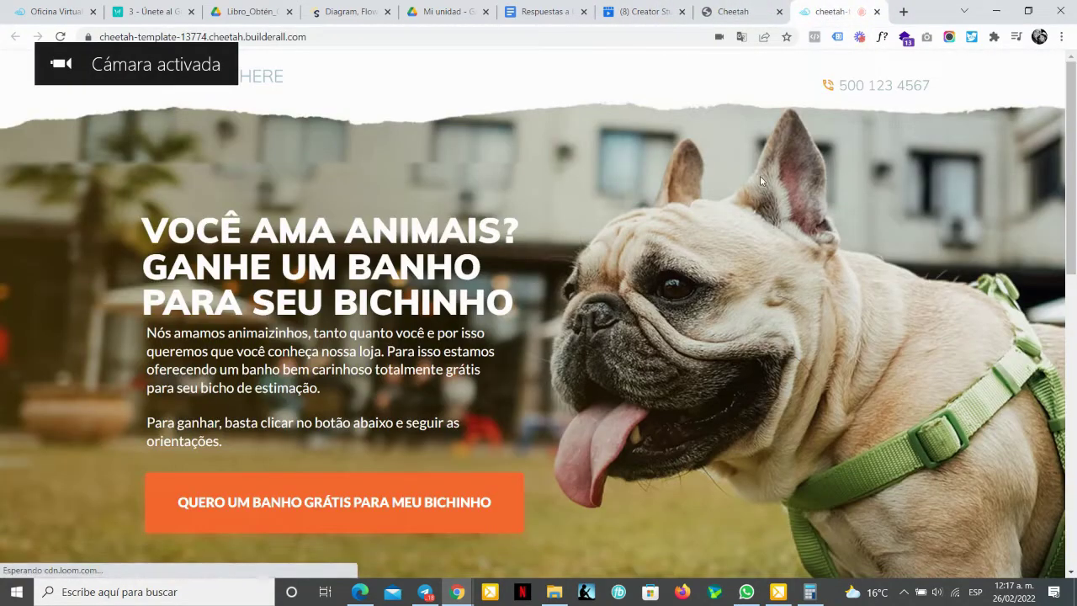
scroll(790, 277, down, 10)
scroll(796, 277, up, 10)
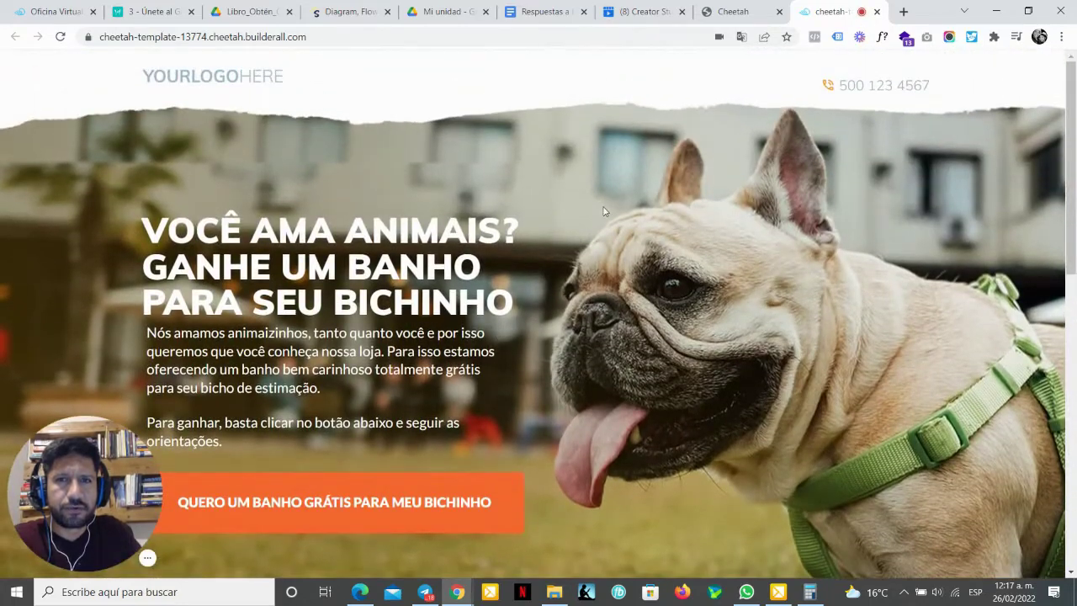
scroll(615, 236, down, 10)
scroll(636, 262, up, 10)
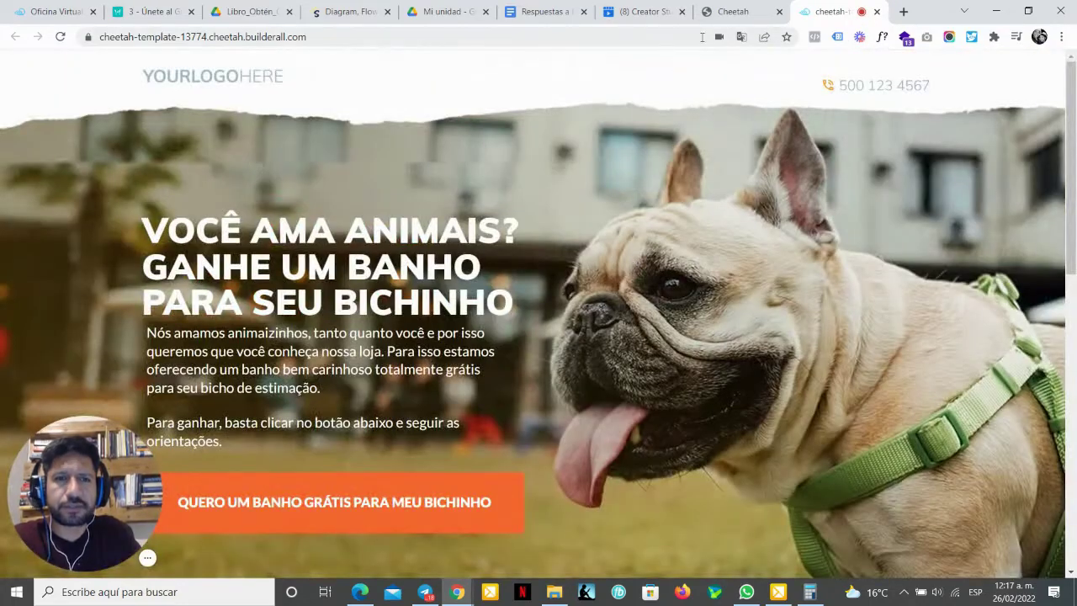
Step: Select the dog-bath template 023 for the new website, confirm the choice and close the template preview
click(730, 10)
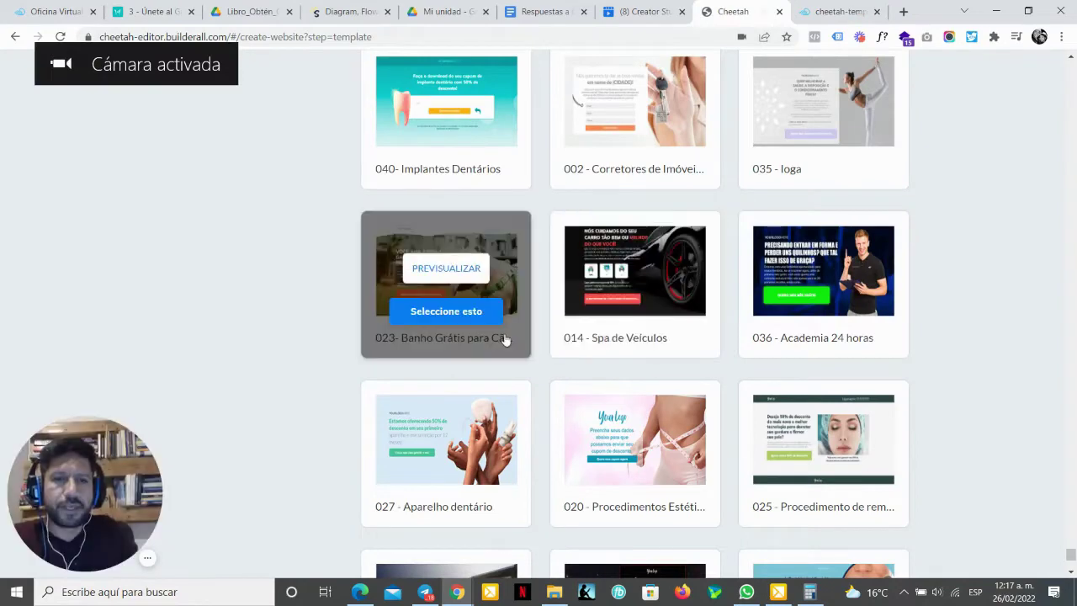
click(446, 320)
click(652, 367)
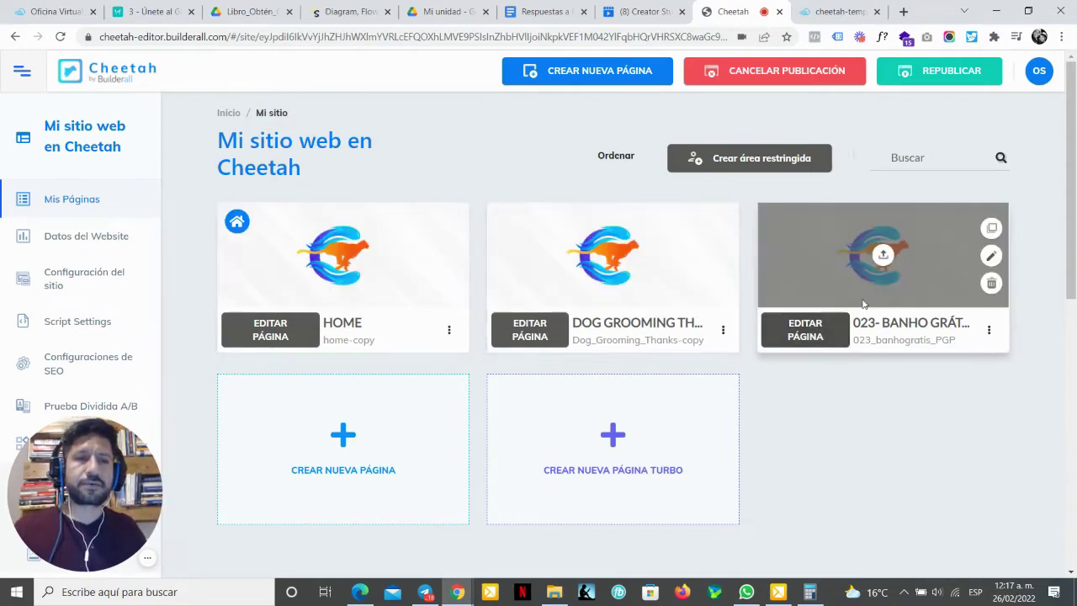
click(876, 12)
Step: Check the live version of the HOME page twice, closing it each time to return to the site's page list
click(450, 331)
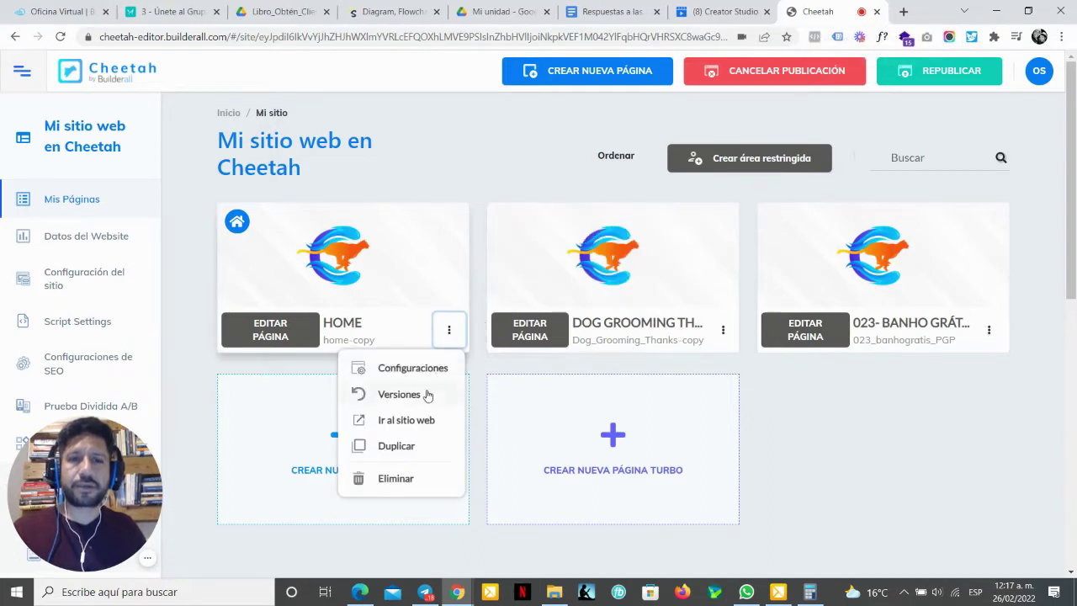
click(406, 420)
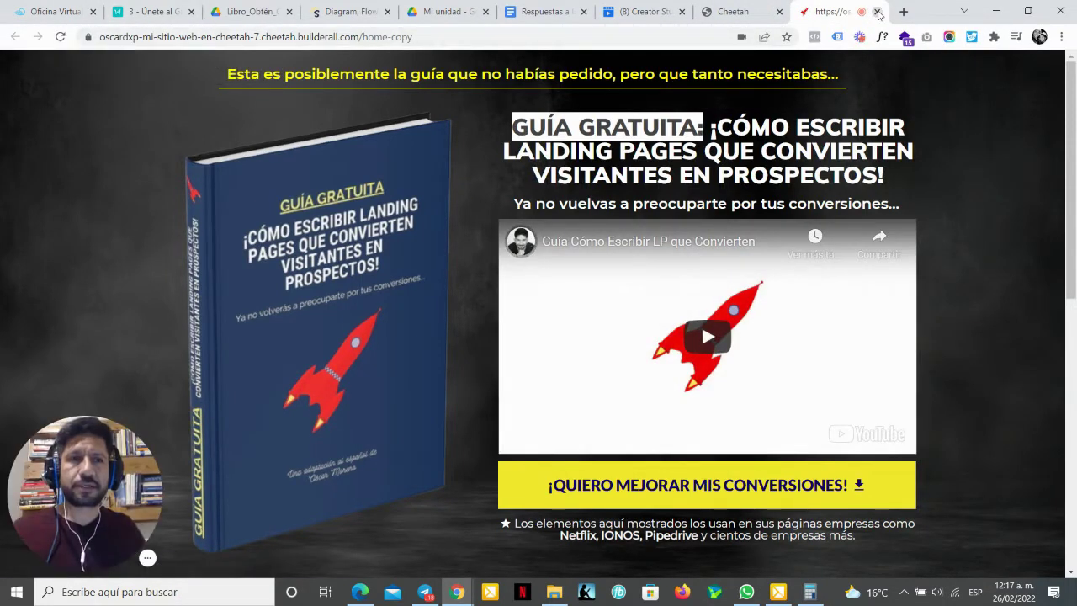
click(877, 11)
click(439, 332)
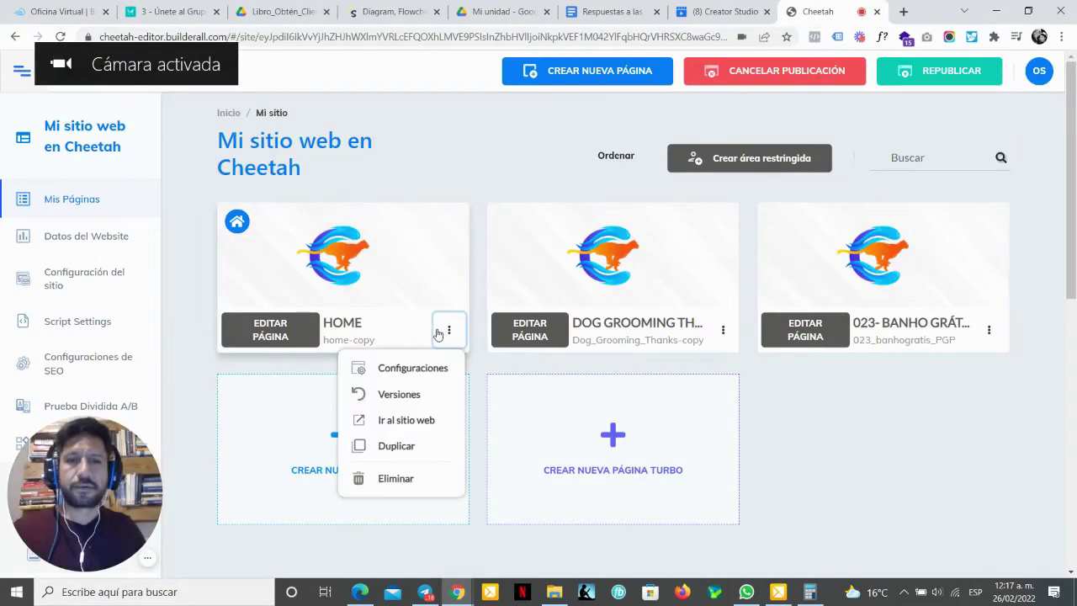
click(402, 419)
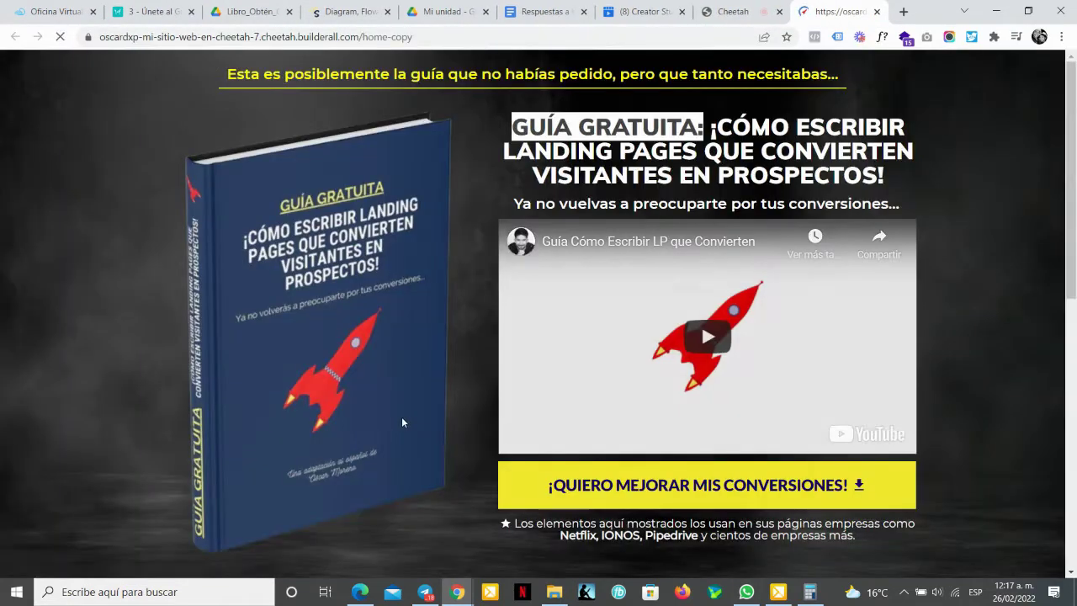
click(877, 10)
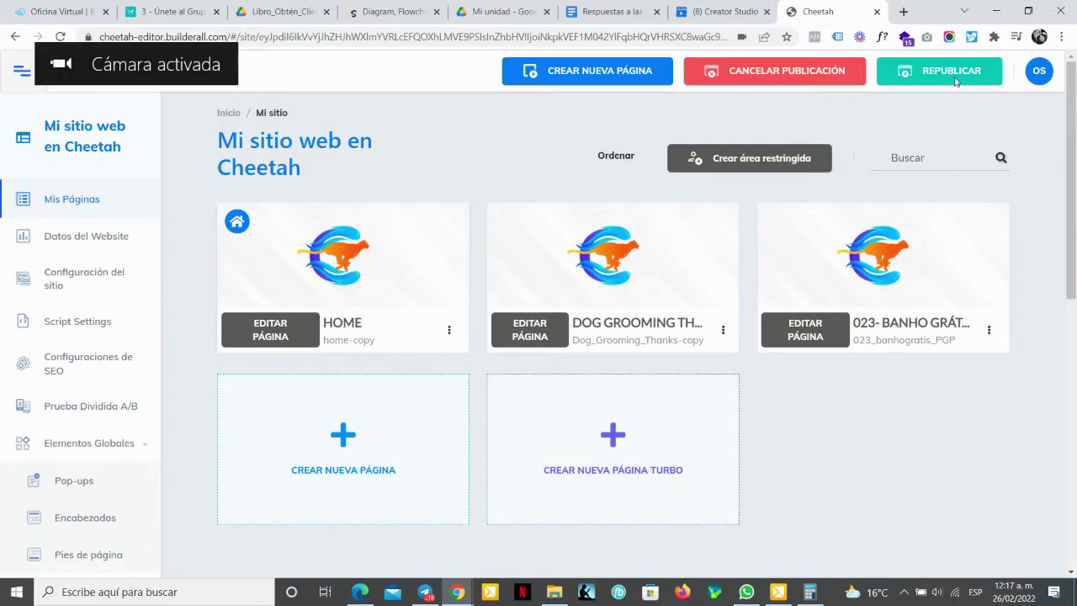
Step: Republish the site and review the live HOME page from start to end
click(449, 332)
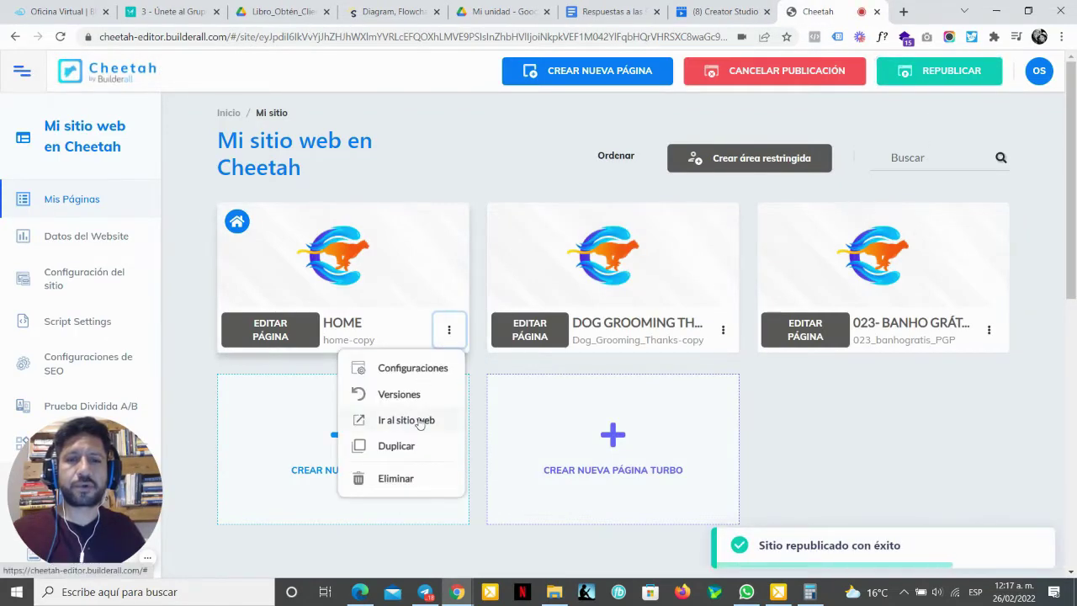
click(406, 420)
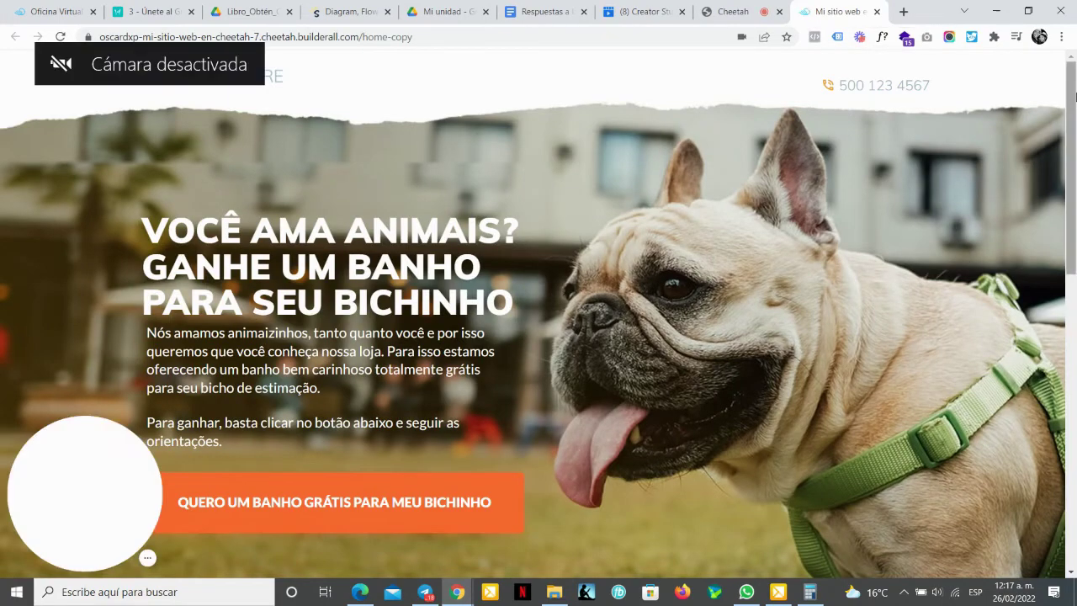
scroll(1075, 97, down, 10)
scroll(1075, 109, up, 10)
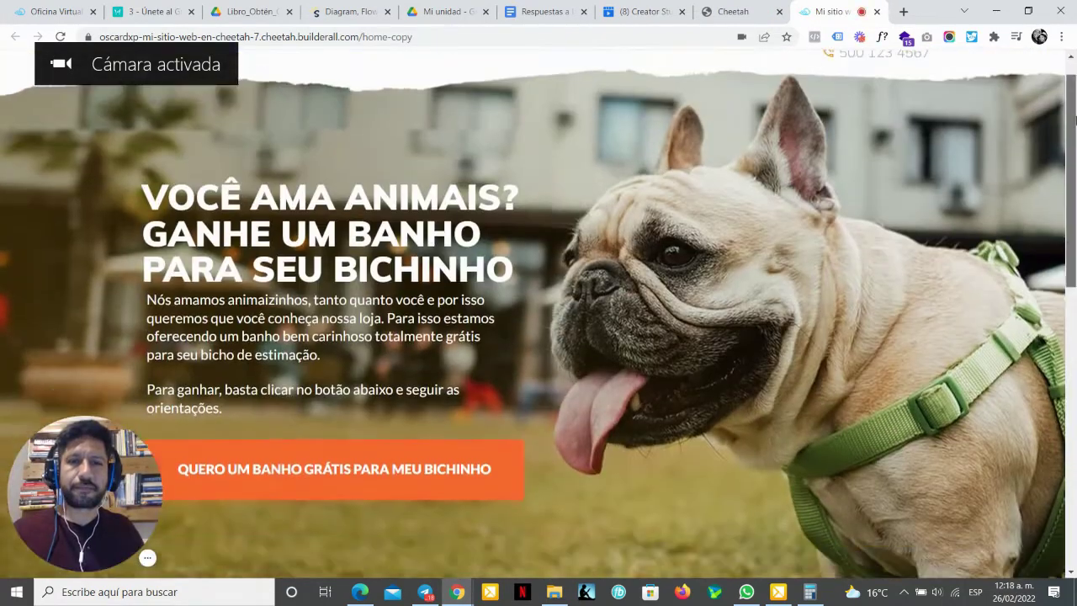
scroll(1075, 121, up, 2)
scroll(1074, 120, down, 8)
scroll(1075, 121, up, 8)
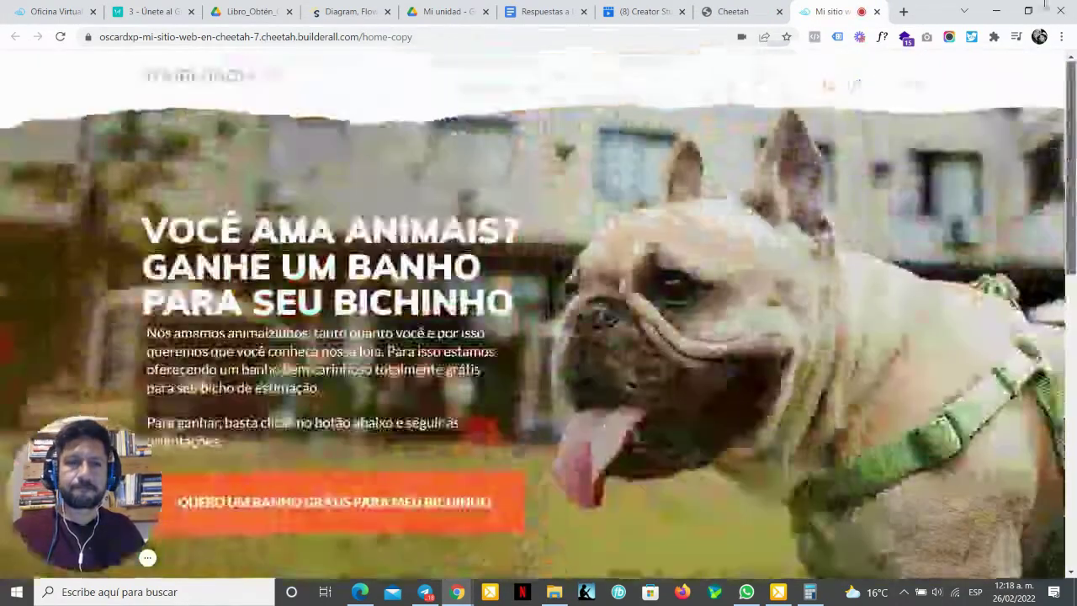
Step: View the live Dog_Grooming_Thanks-copy page, place it after the home page among the open pages, and compare the two
click(732, 12)
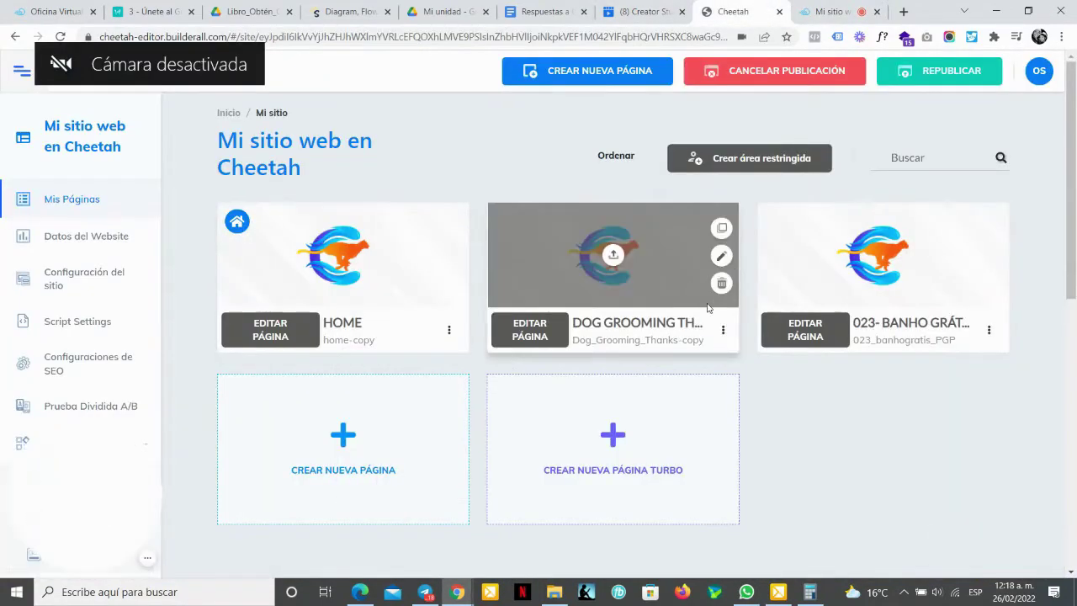
click(722, 330)
click(680, 416)
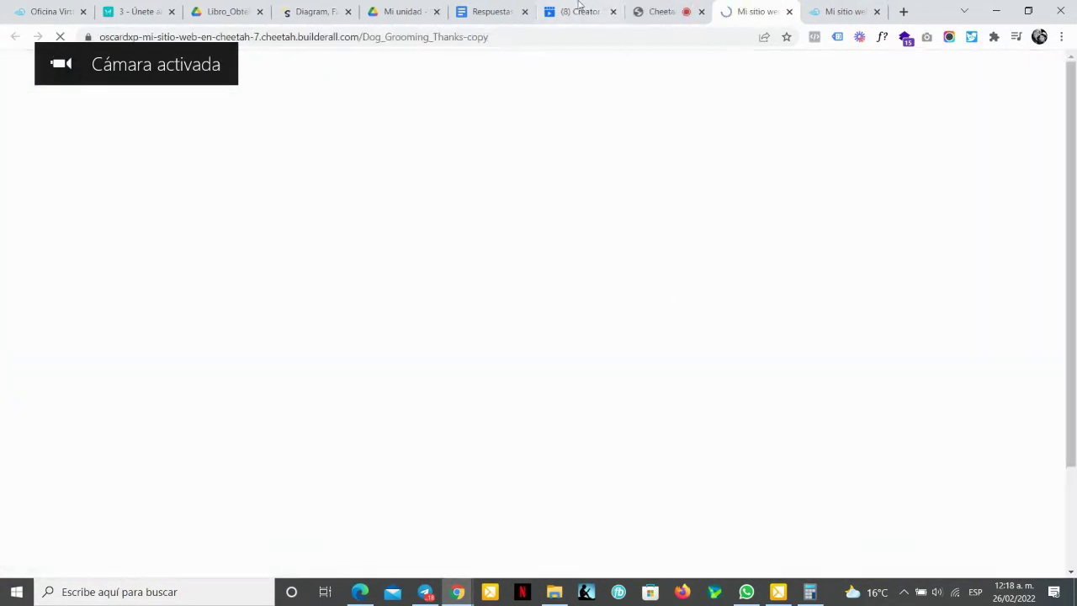
click(851, 15)
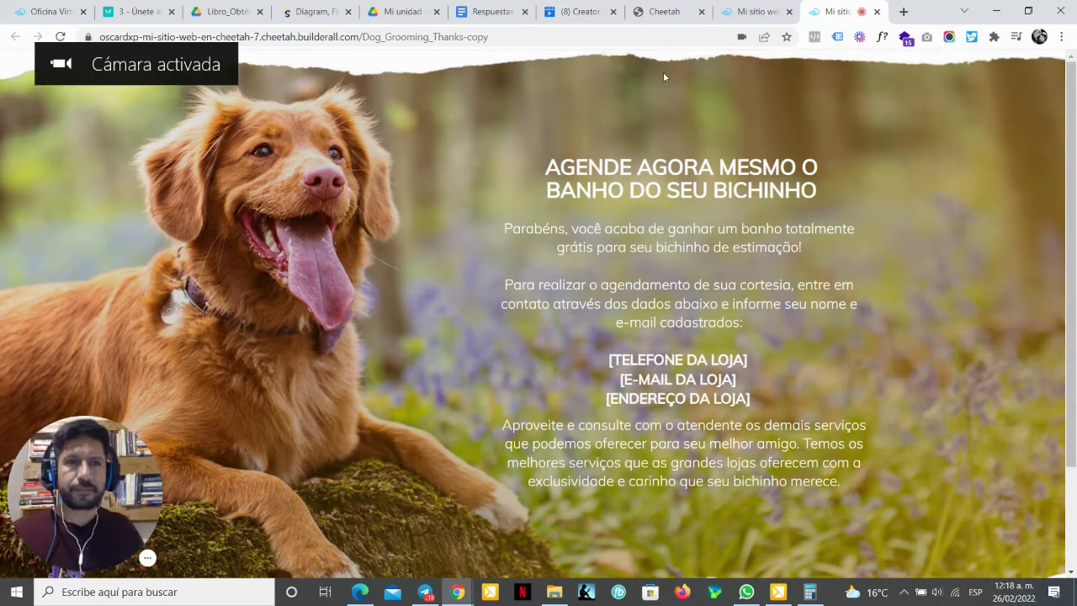
scroll(791, 202, down, 3)
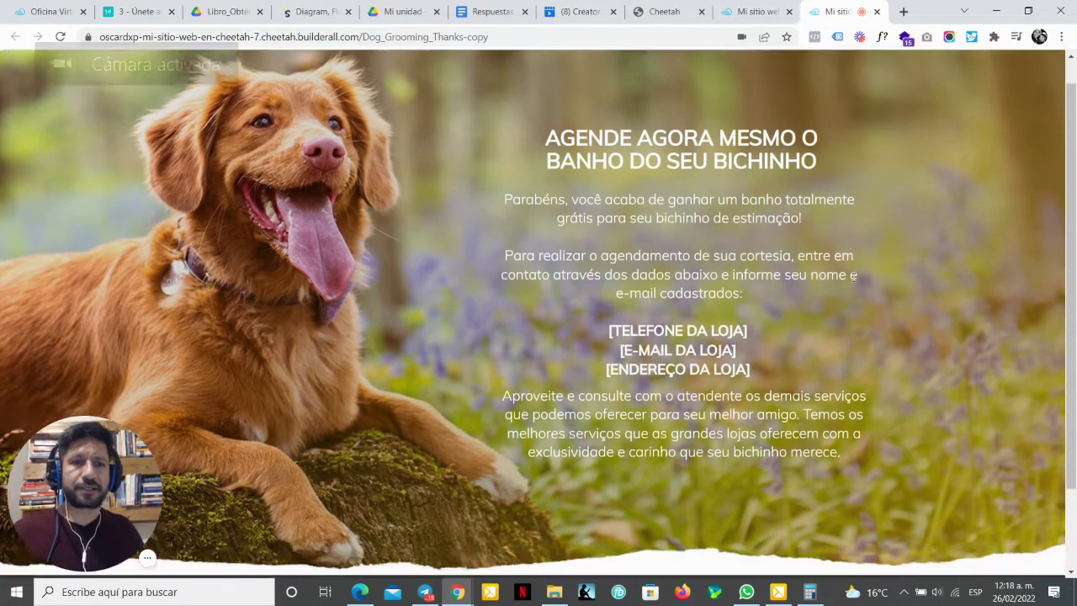
scroll(833, 266, up, 3)
click(759, 10)
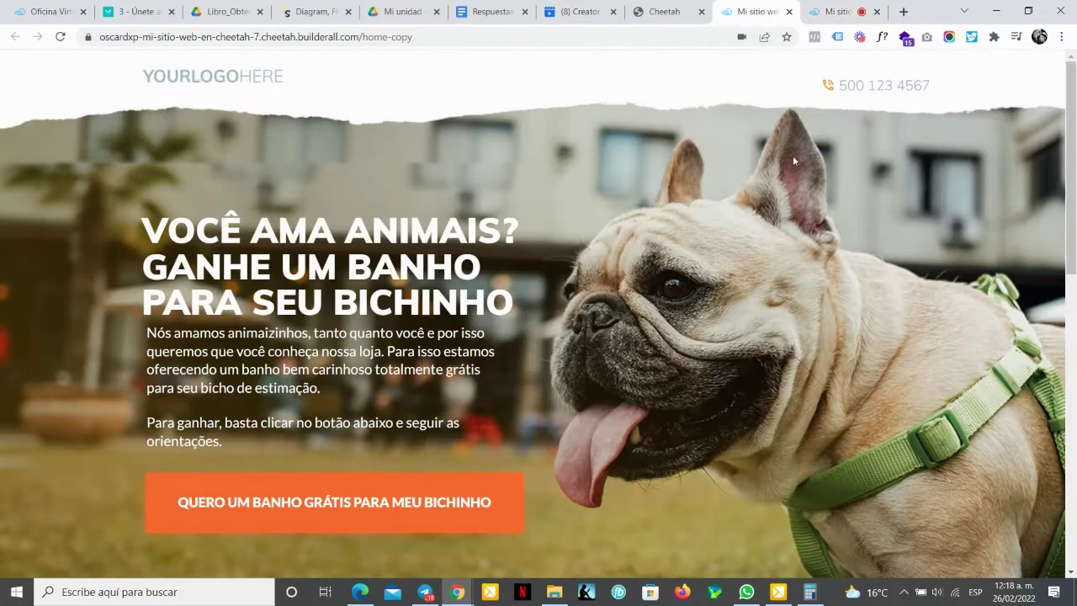
Step: View the live 023_banhogratis_PGP page and place it last among the open site pages
click(667, 11)
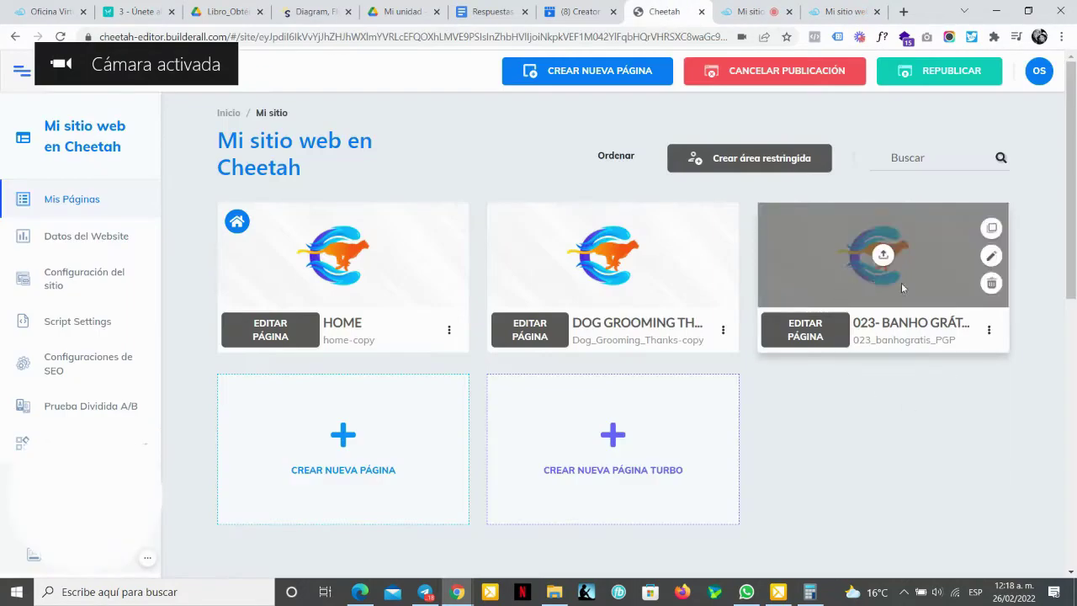
click(988, 329)
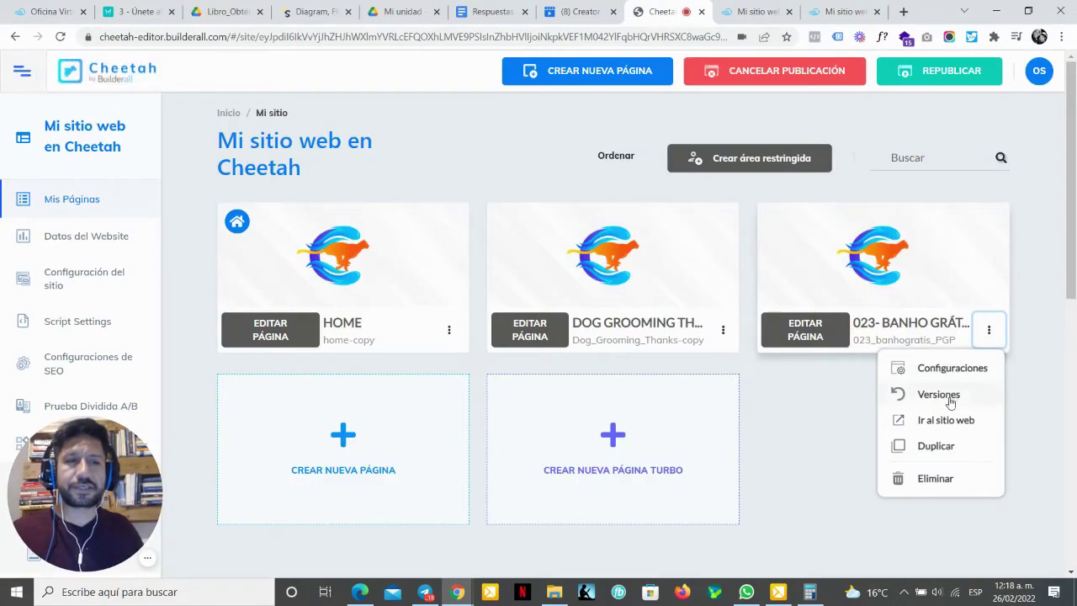
click(944, 420)
drag(689, 10, 831, 11)
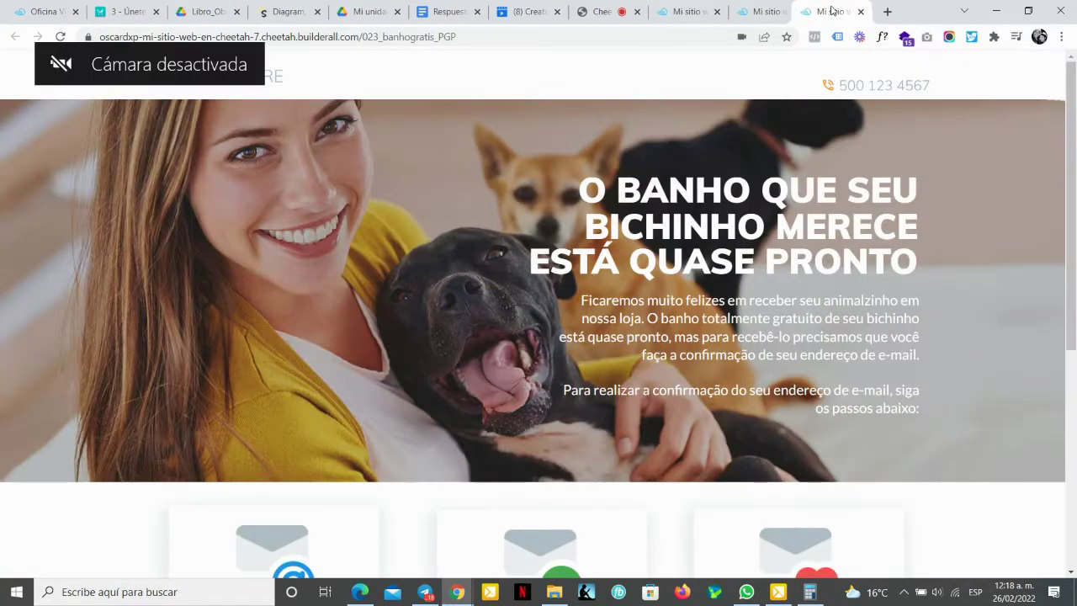
Step: Review the live home page and inspect the sign-up pop-up behind its free dog bath call to action, closing it when done
click(772, 7)
click(686, 11)
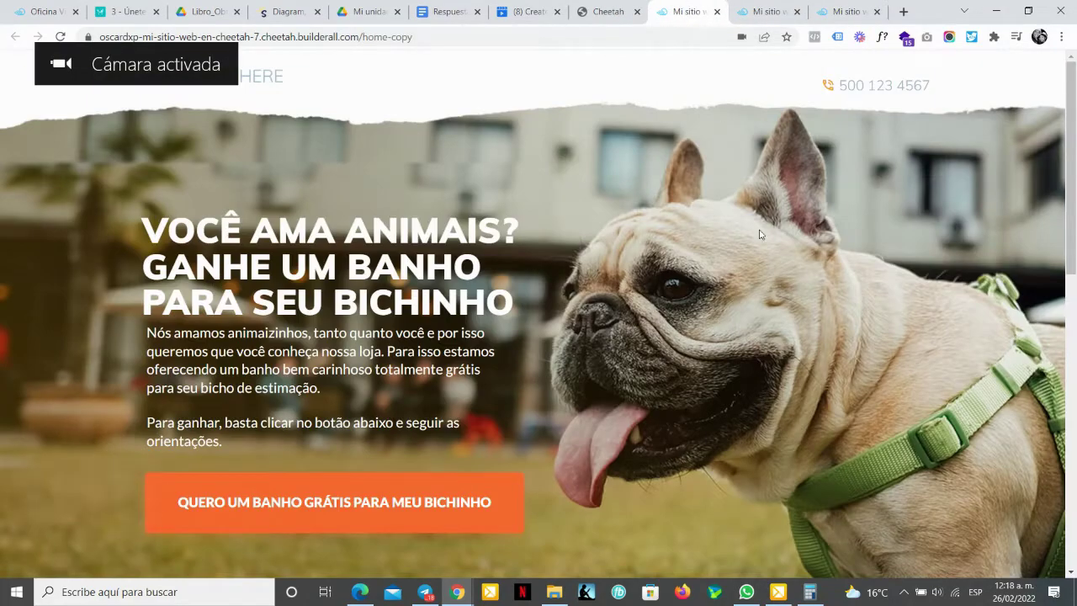
scroll(666, 333, down, 10)
scroll(685, 277, up, 10)
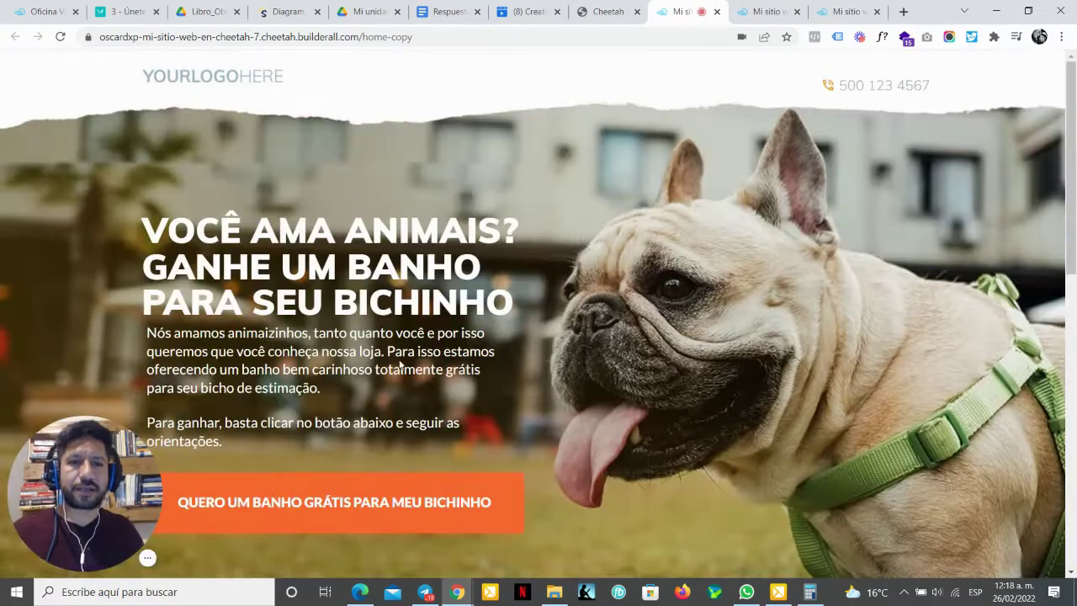
click(403, 508)
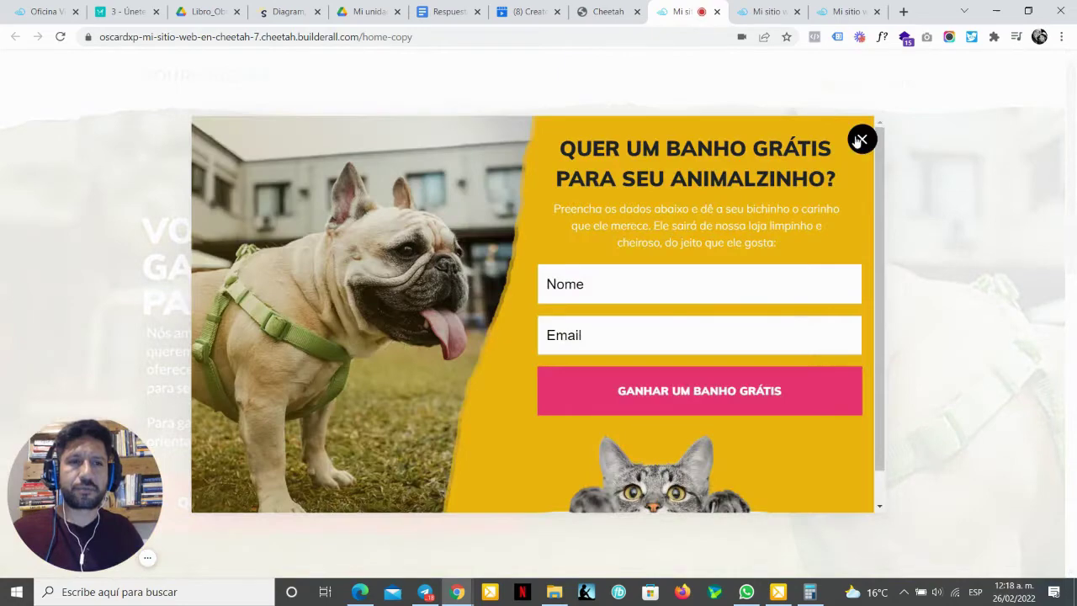
click(861, 139)
Step: Review the thank-you page and the e-mail confirmation page of the live dog-bath site
click(811, 11)
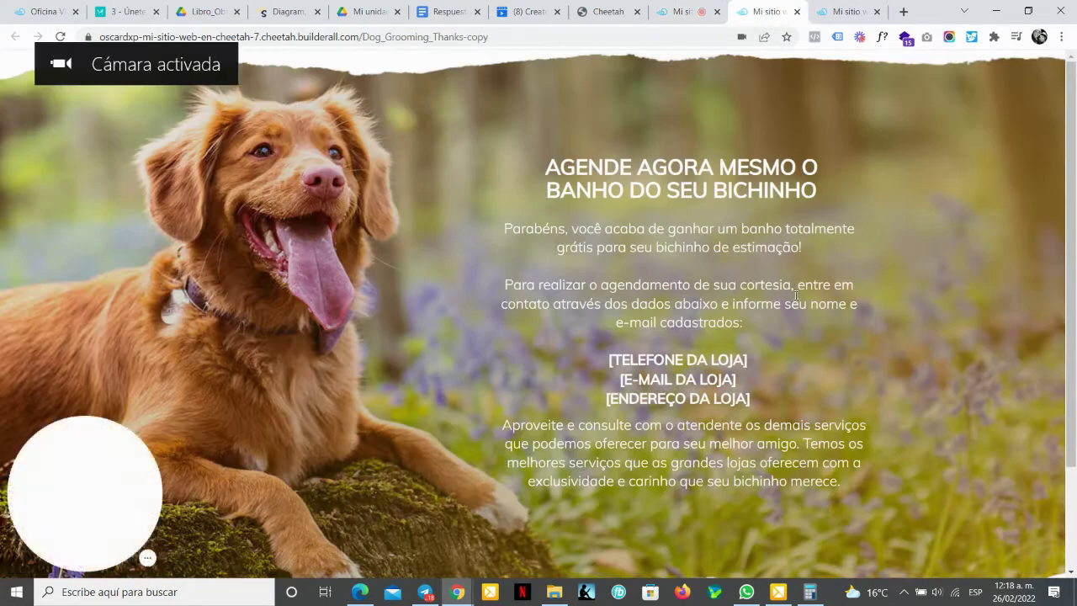
click(825, 6)
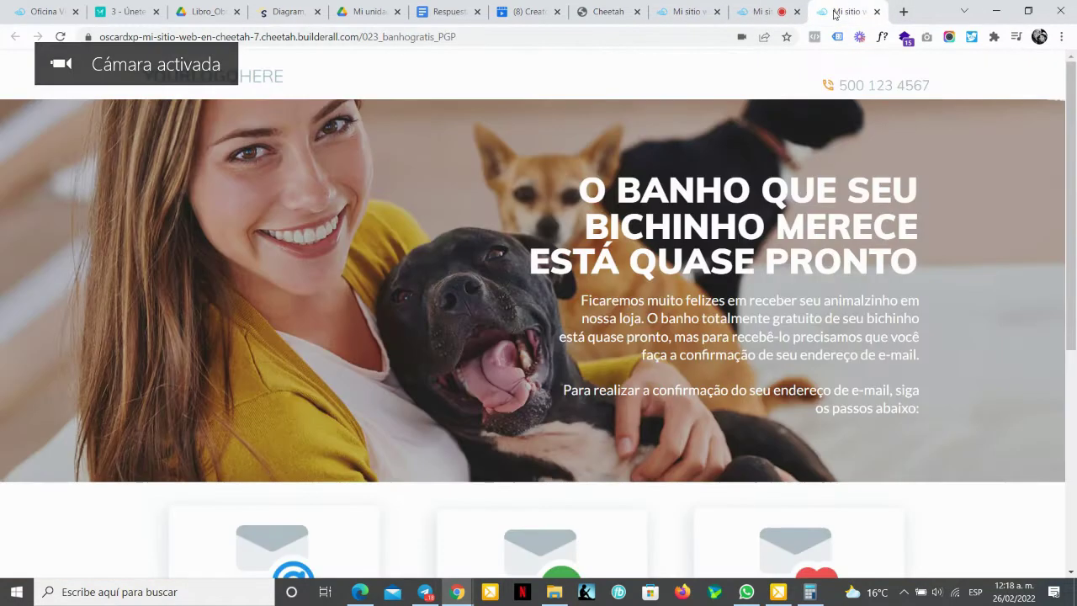
Step: Review the instruction steps on the live e-mail confirmation page, then return through the open site pages to the home page
scroll(954, 362, down, 3)
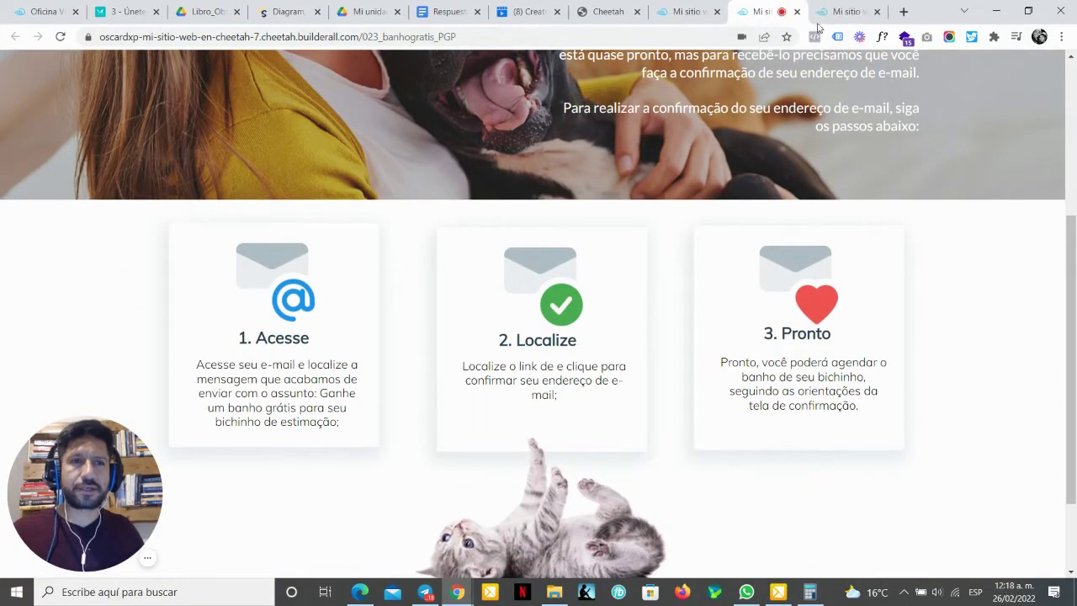
click(758, 12)
click(759, 10)
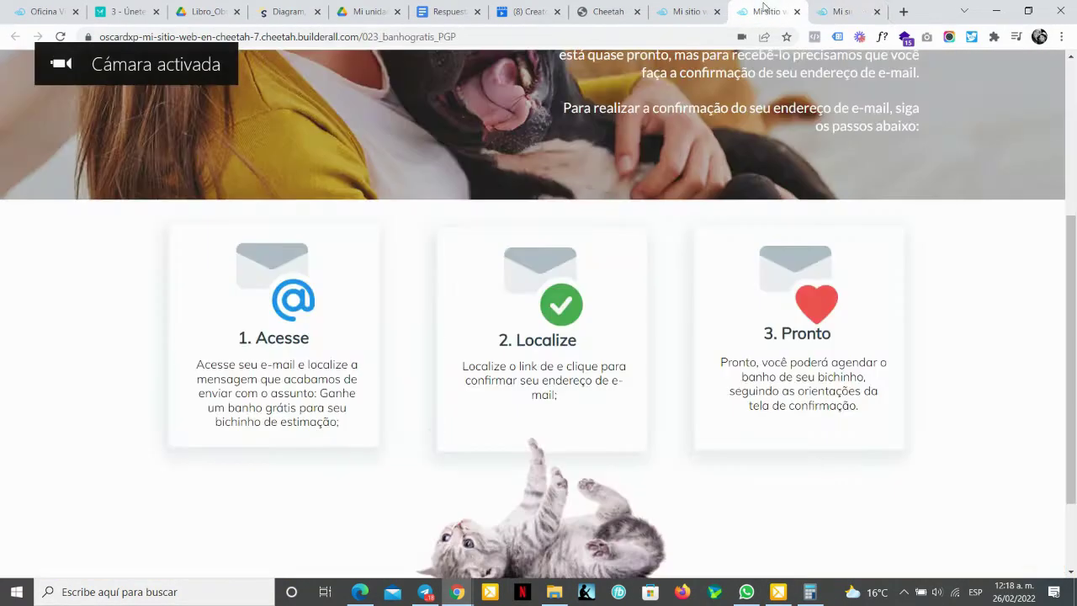
click(834, 10)
click(690, 12)
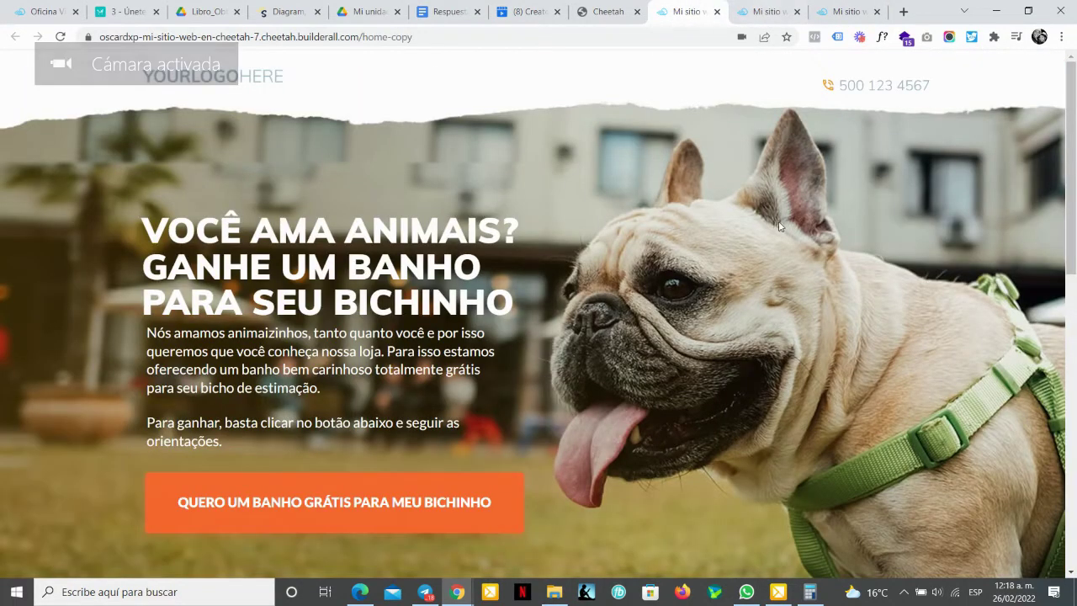
Step: Open the website's HOME page in the Cheetah editor and add the Header Ecommerce - 01 panel from the header templates
click(607, 12)
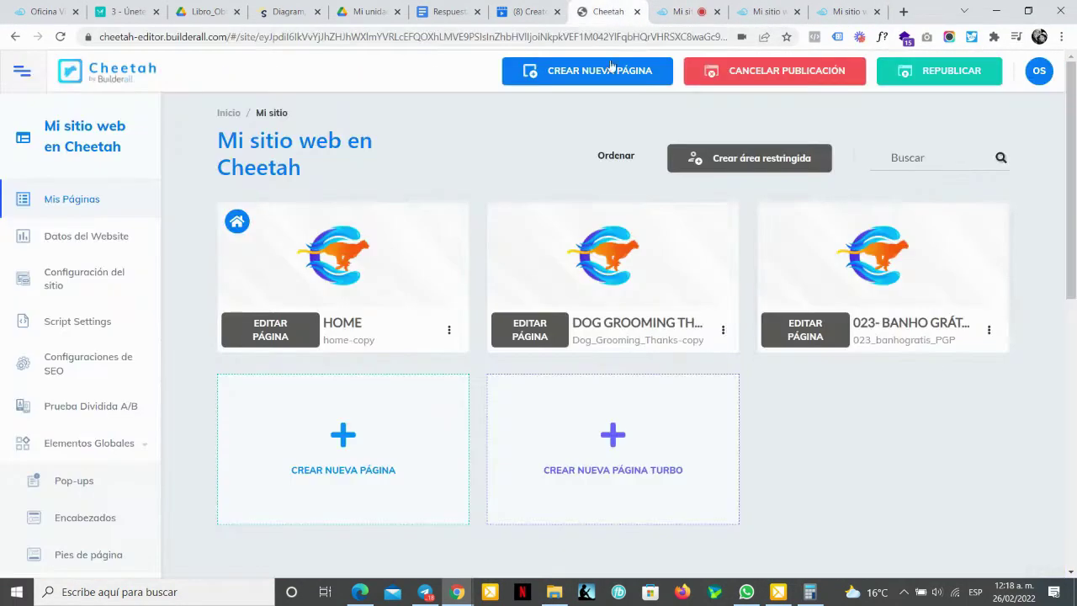
click(293, 340)
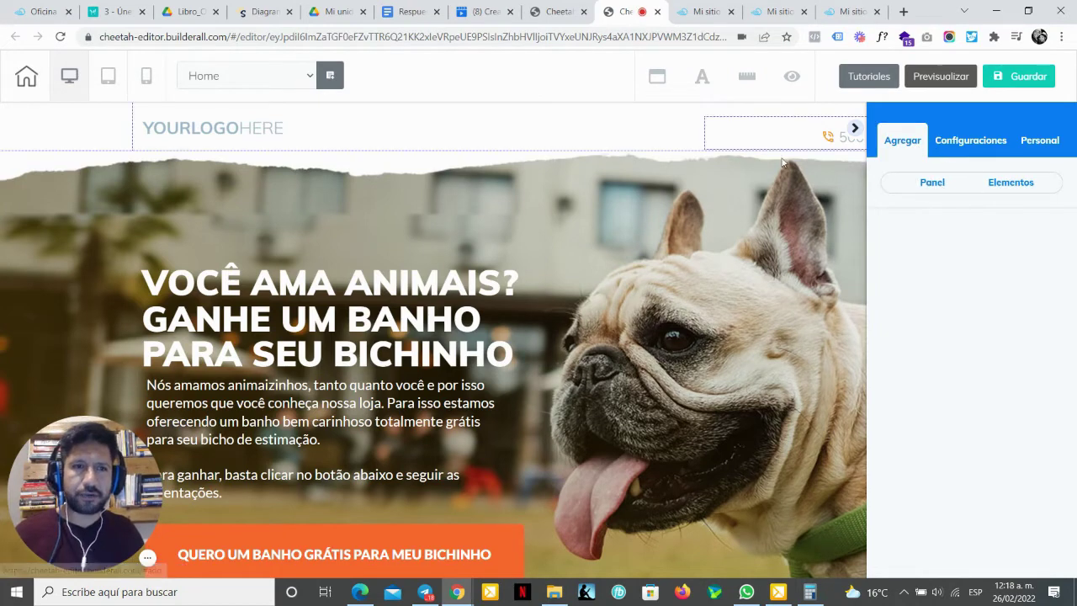
click(894, 148)
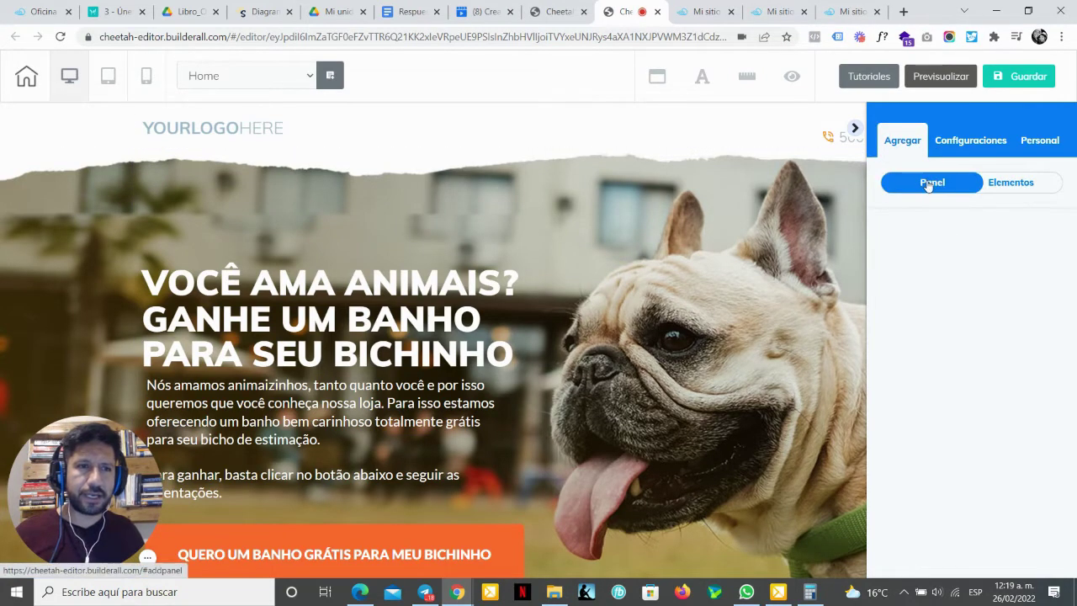
drag(1073, 183, 1075, 395)
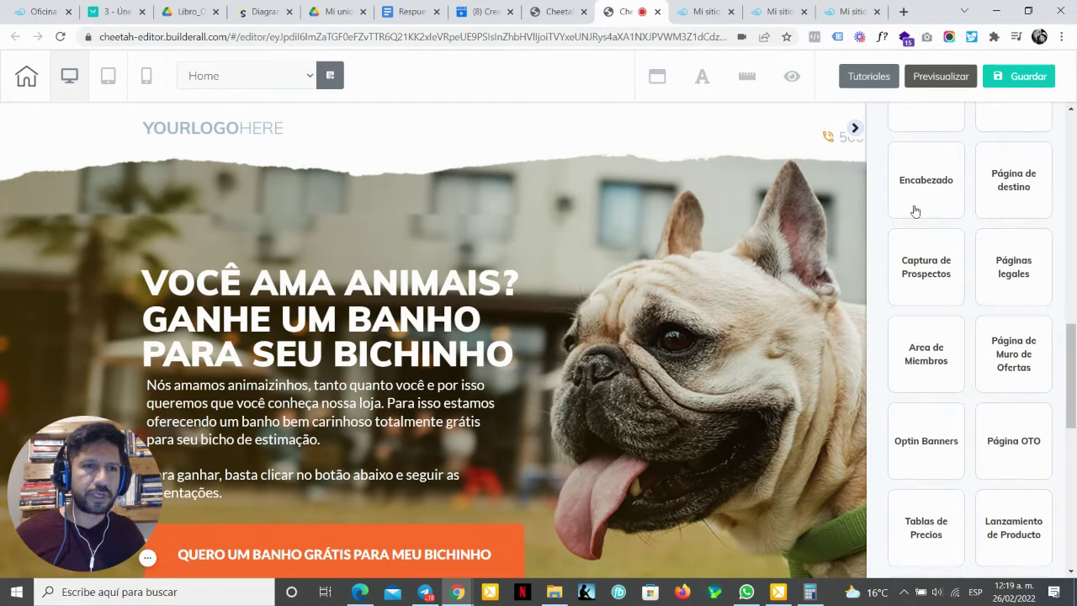
click(904, 176)
drag(1072, 239, 1076, 514)
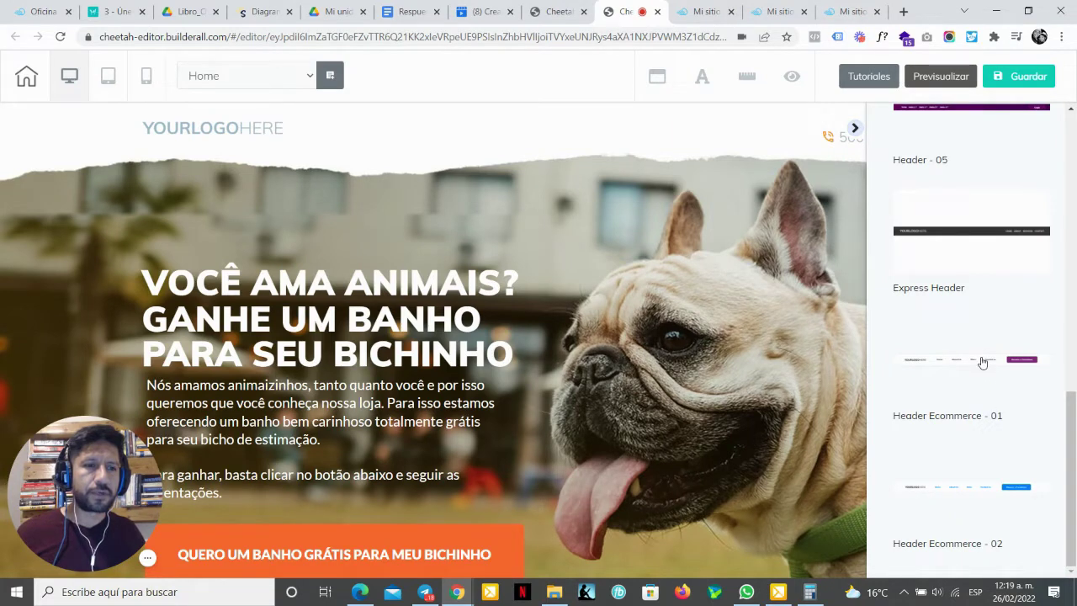
click(1043, 341)
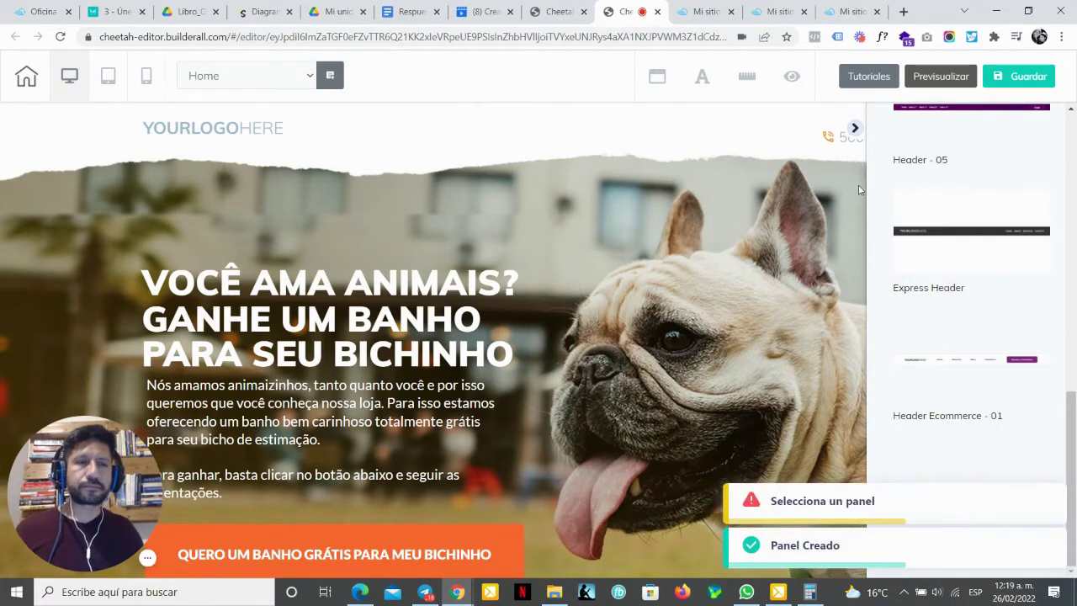
Step: Locate the new header panel below the page's footer and open its panel settings docked at the side
click(855, 128)
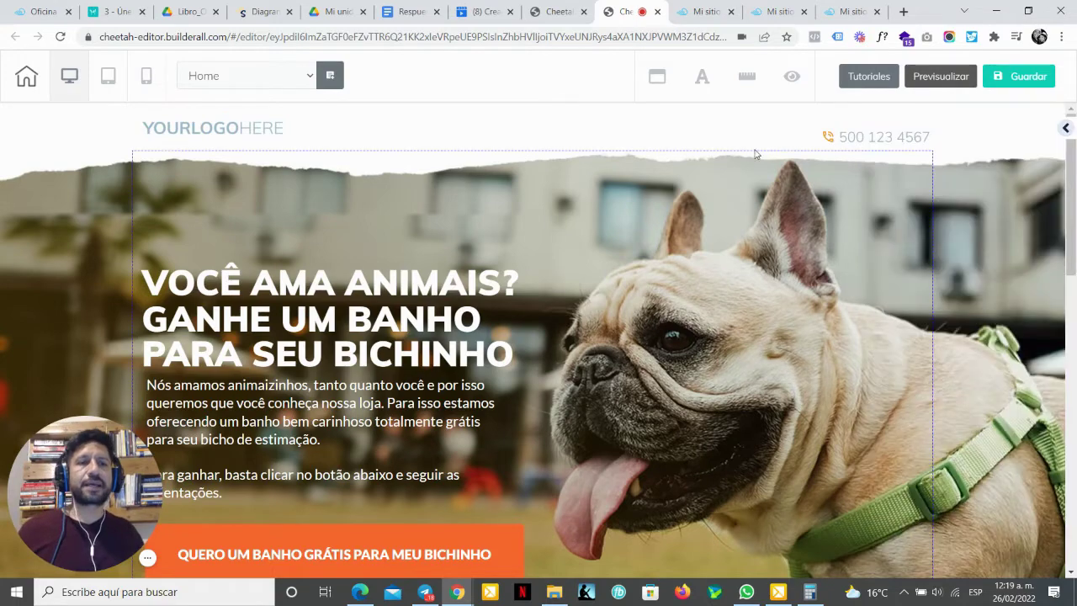
drag(1074, 187, 1074, 464)
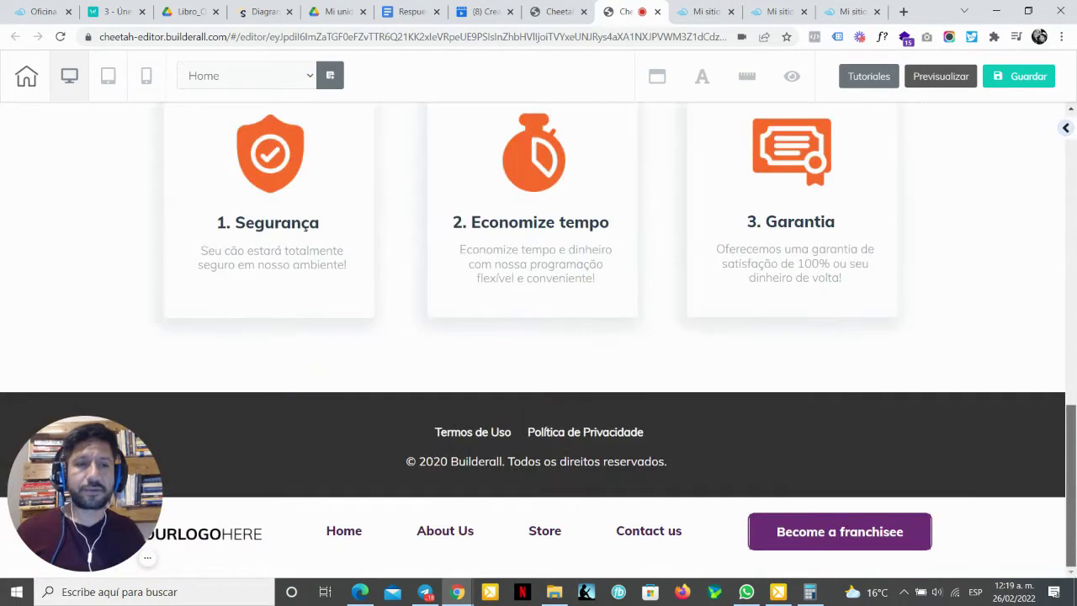
click(1004, 555)
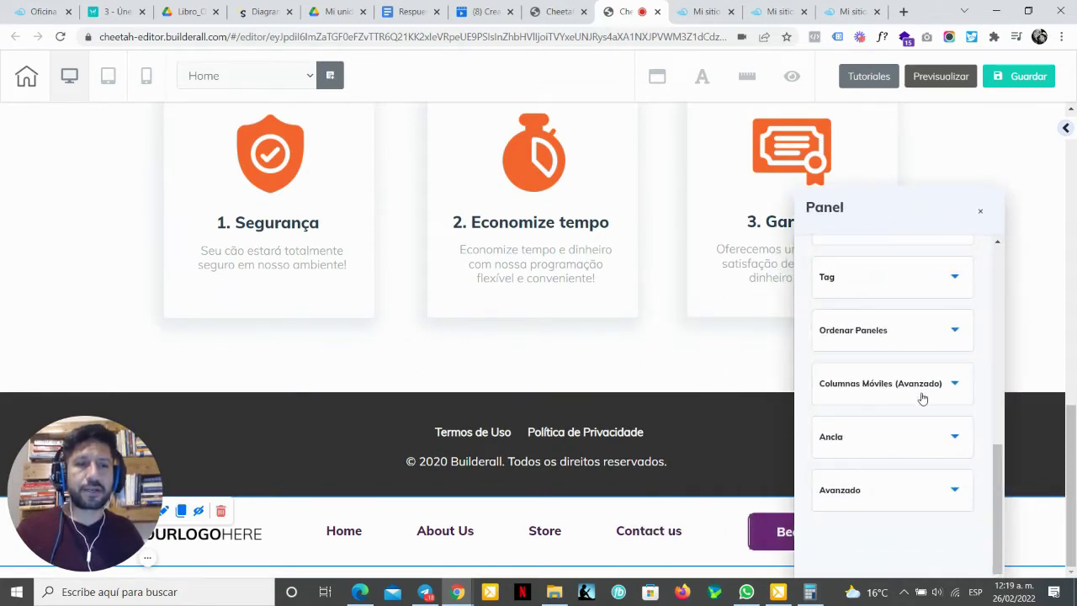
scroll(922, 398, up, 1)
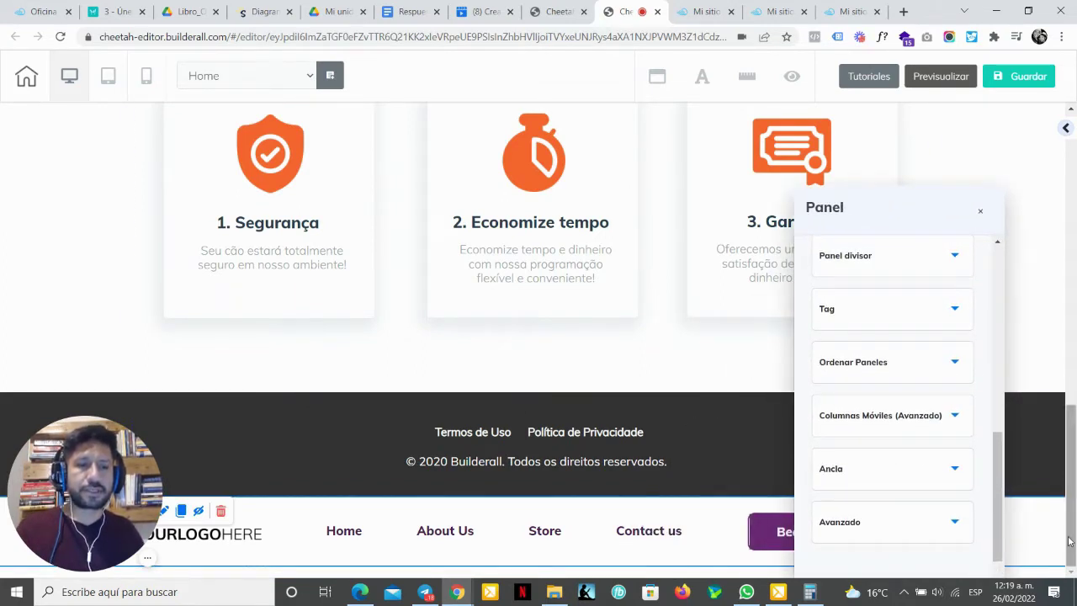
click(1012, 531)
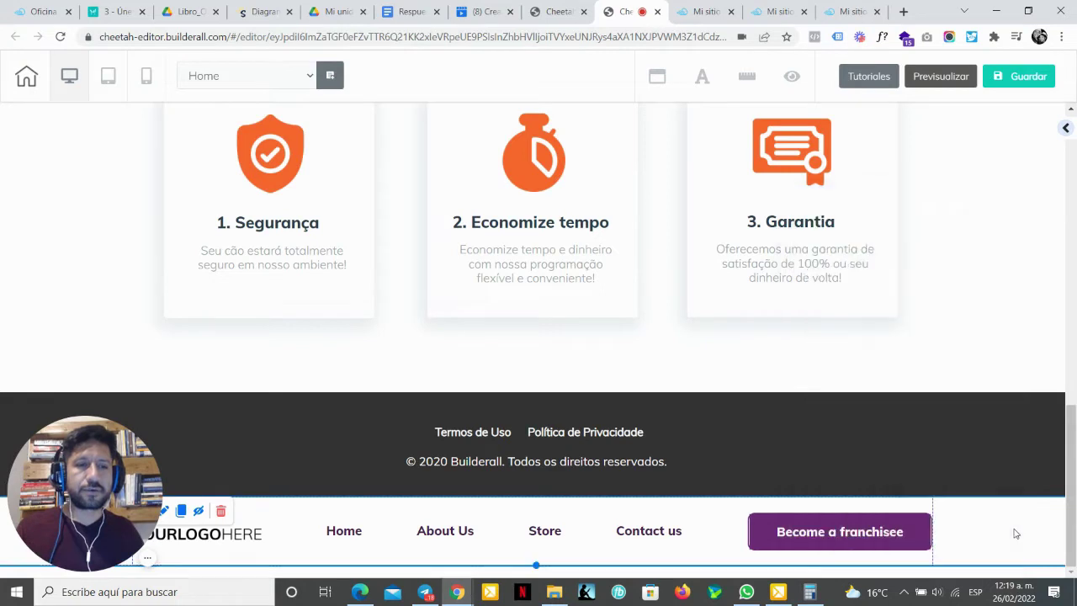
click(164, 514)
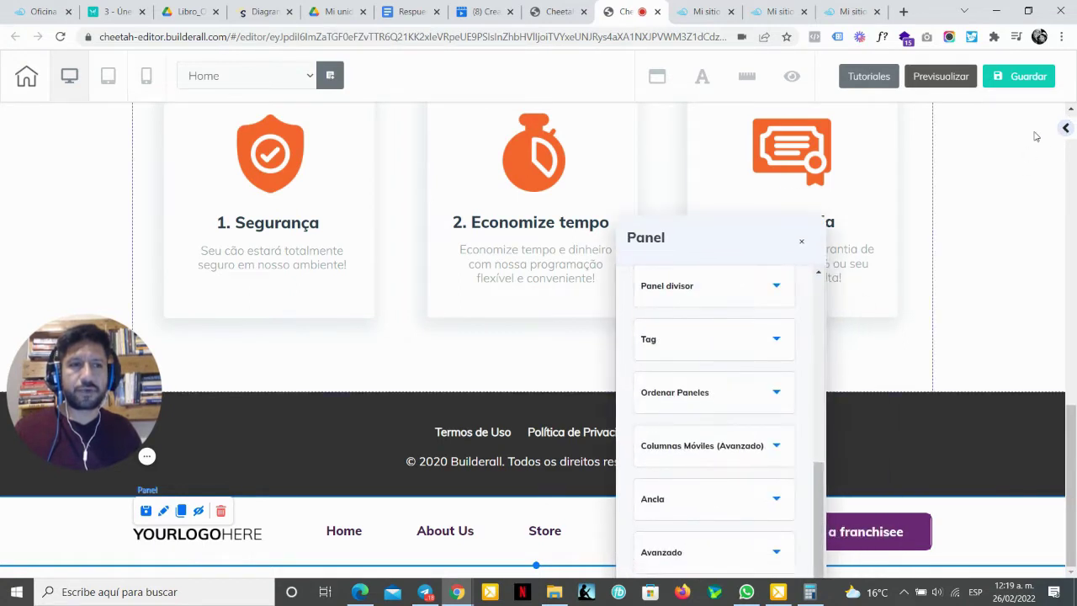
drag(704, 238, 720, 169)
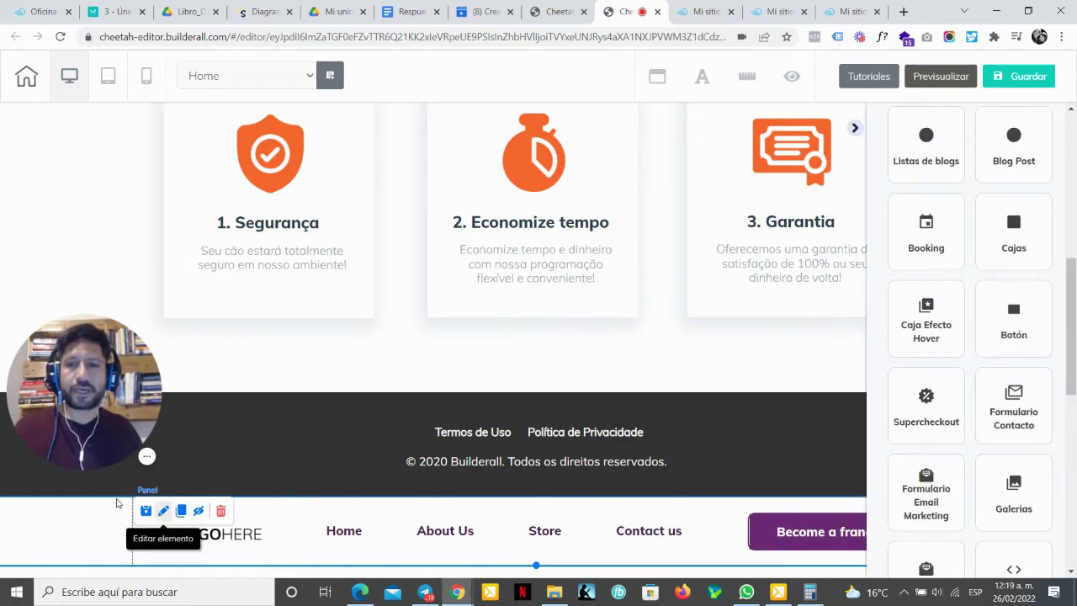
click(75, 546)
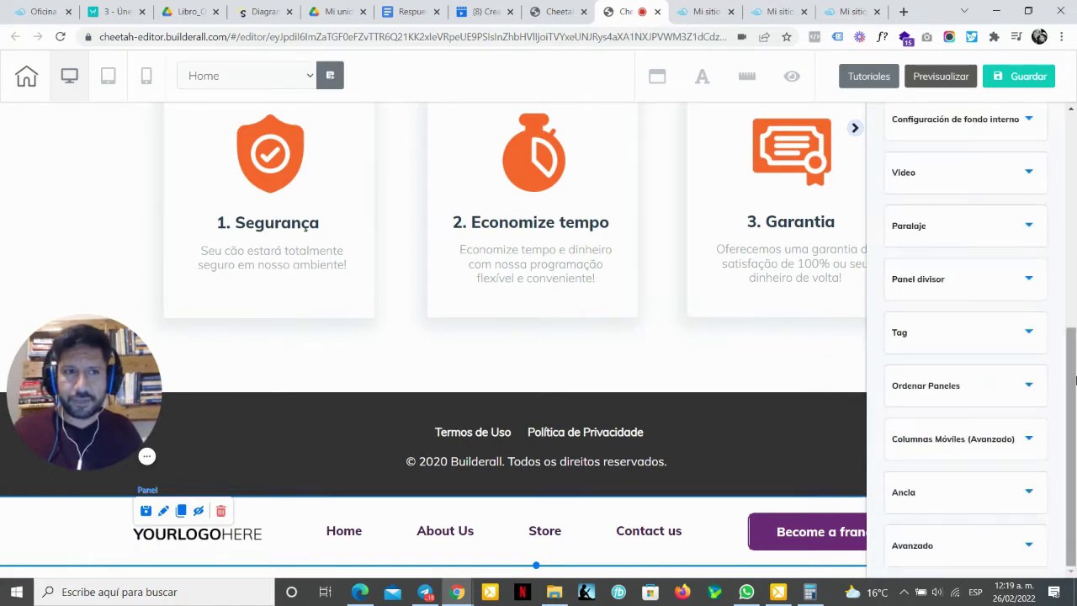
Step: Reorder the page's panels so that the new header panel comes first, above the dog banner
mouse_move(1071, 370)
mouse_down()
mouse_move(1075, 157)
mouse_move(1074, 378)
mouse_up()
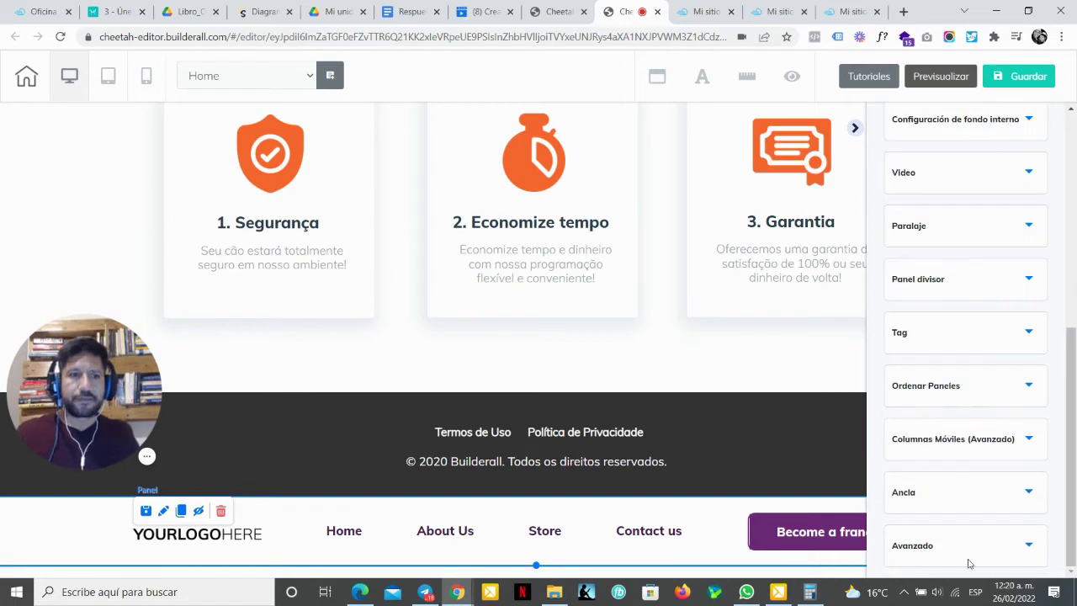
click(929, 396)
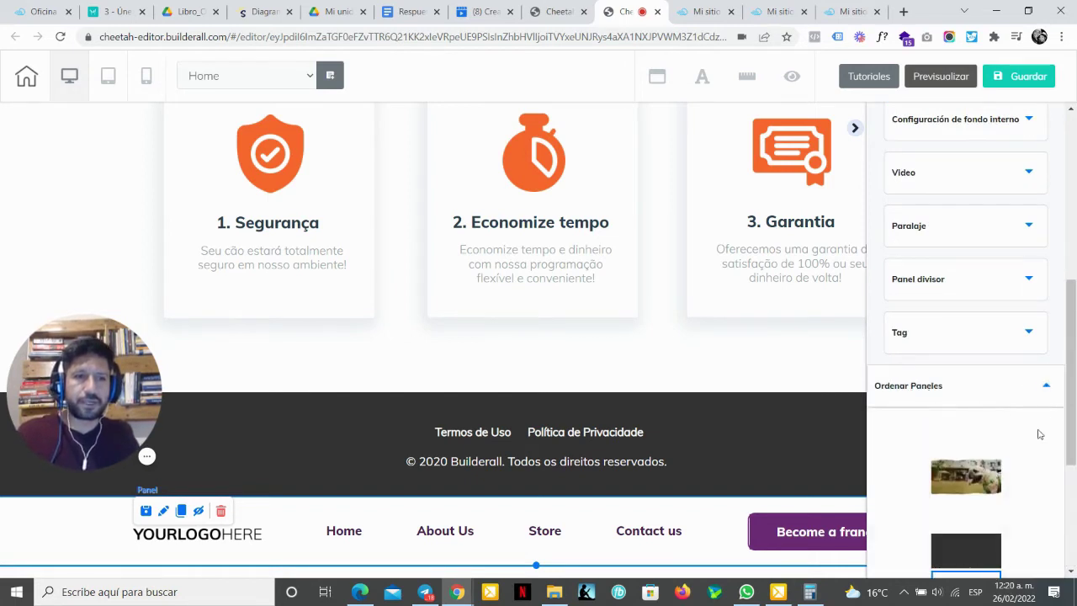
scroll(1038, 433, down, 2)
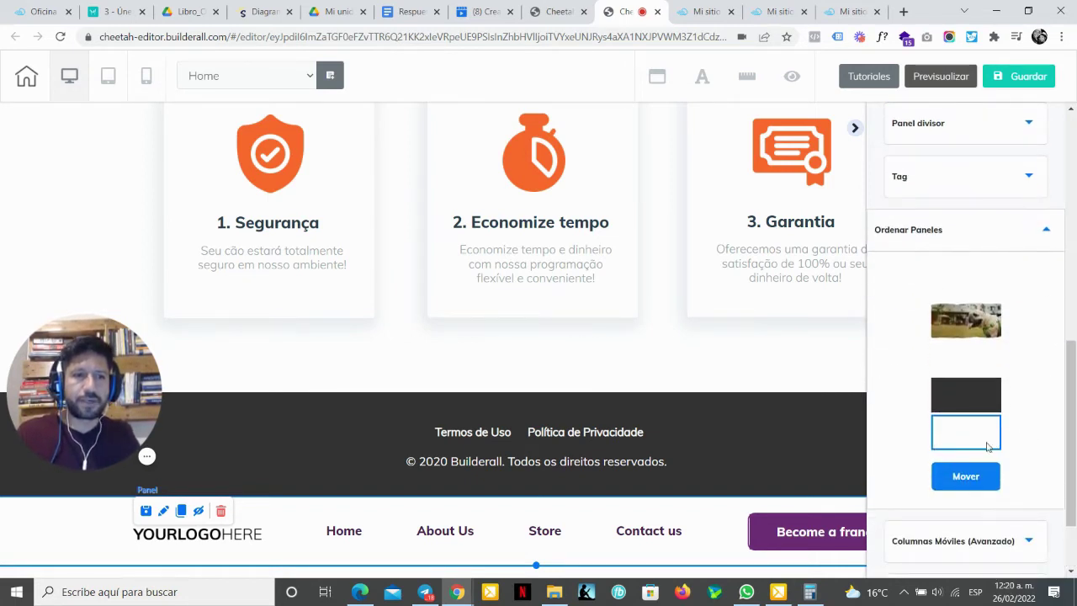
drag(969, 441, 967, 291)
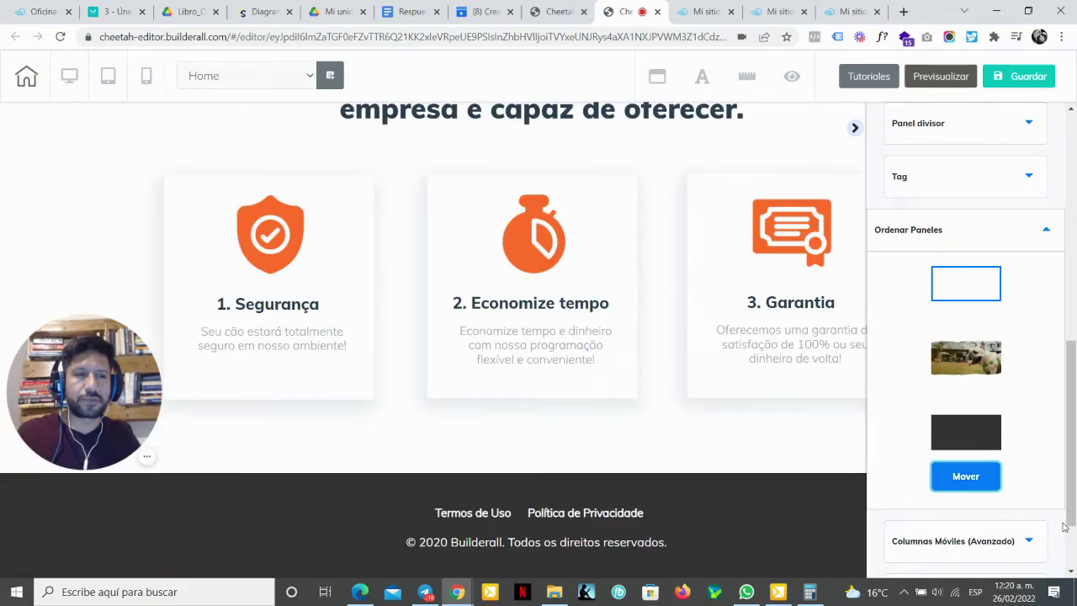
click(1024, 241)
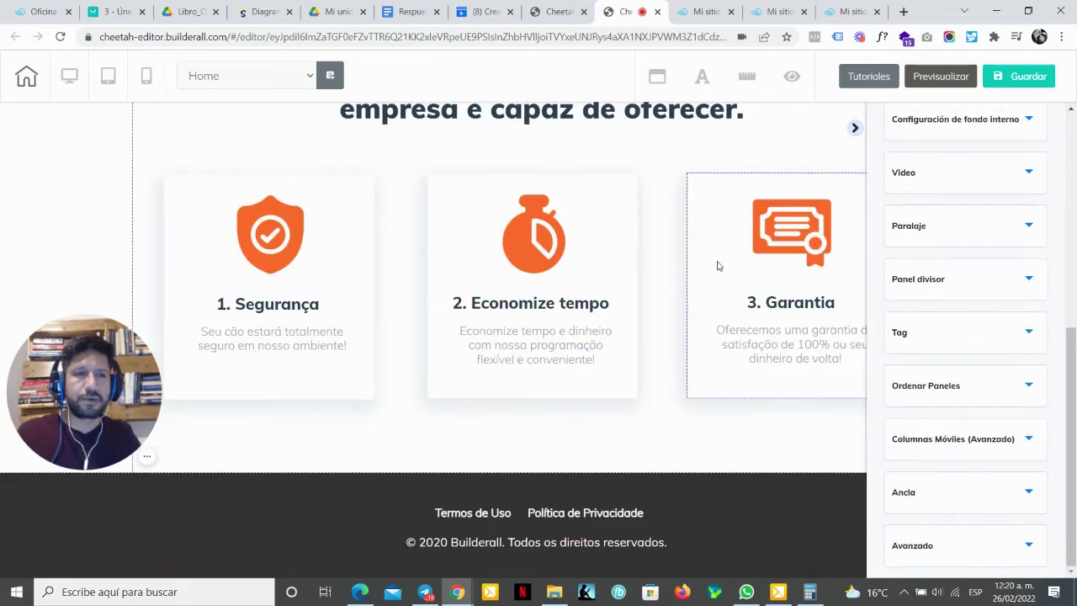
Step: Delete the old header panel with the phone number beneath the new header on the home page
scroll(716, 267, up, 10)
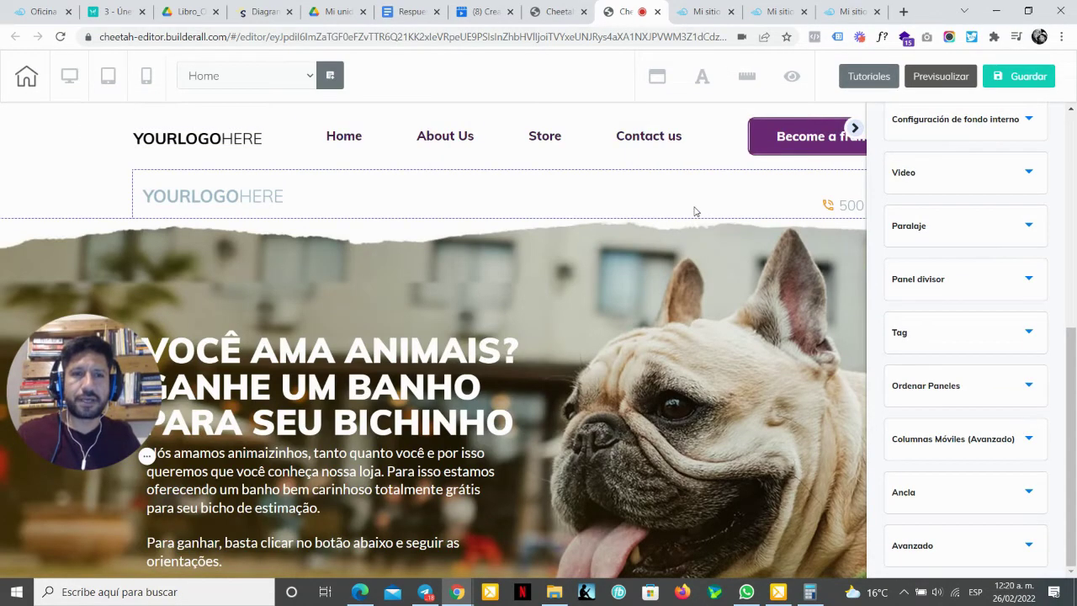
click(854, 128)
click(838, 207)
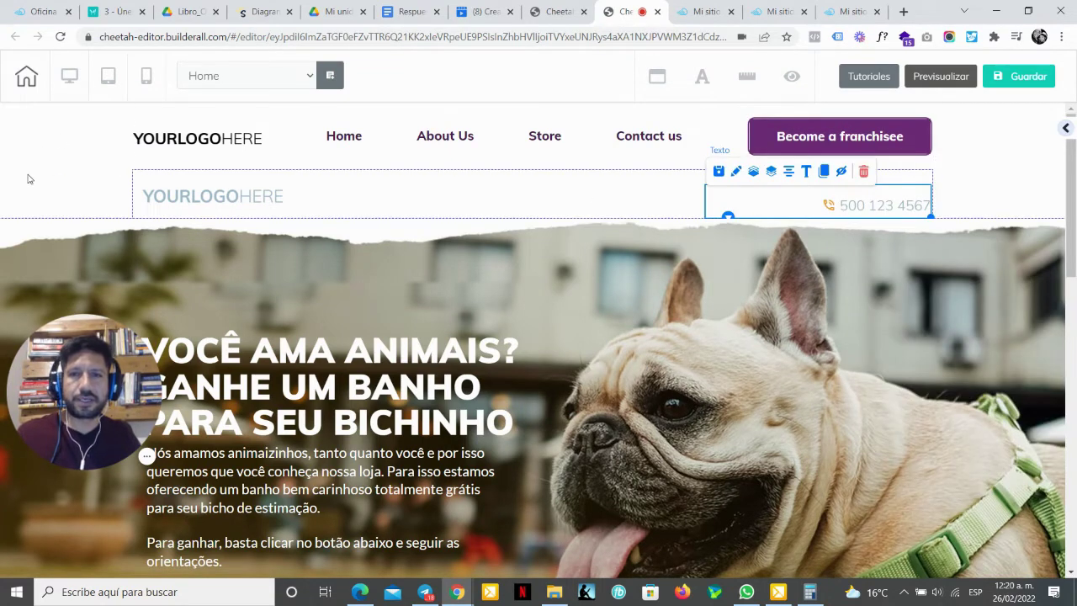
click(65, 196)
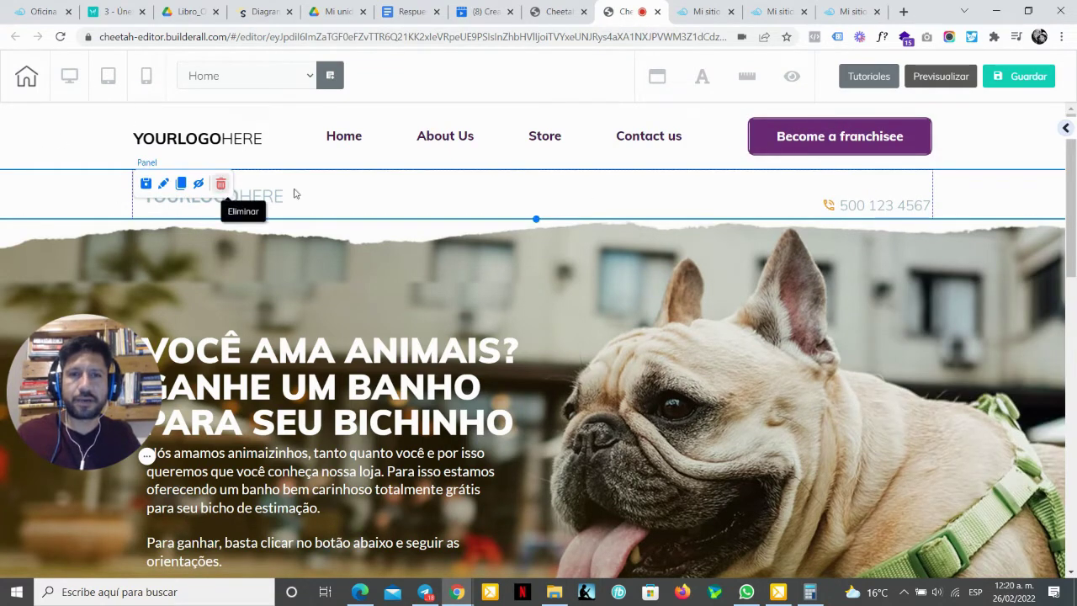
click(220, 184)
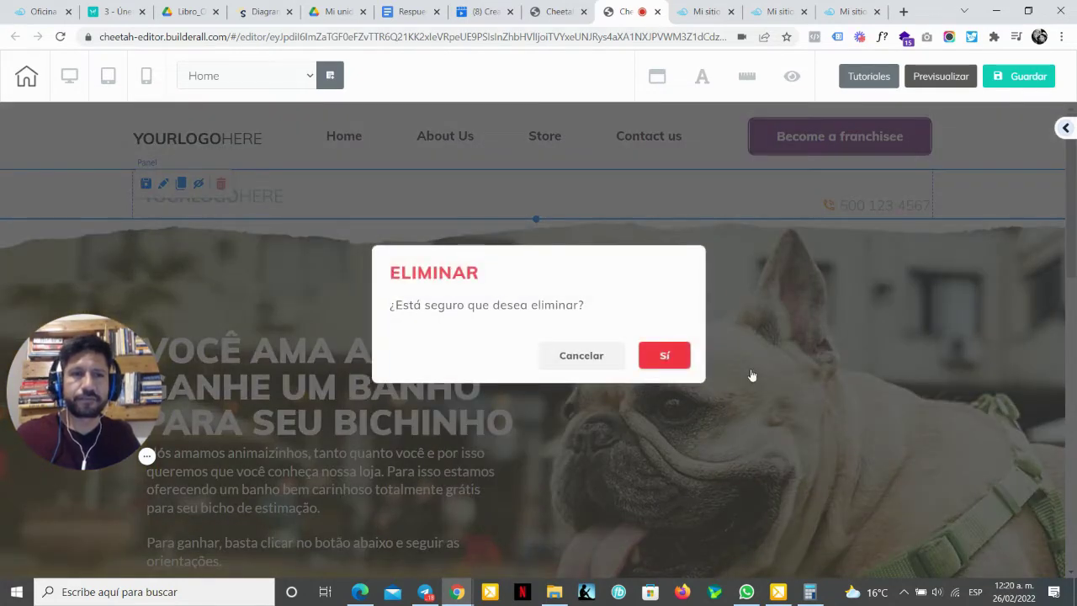
key(Return)
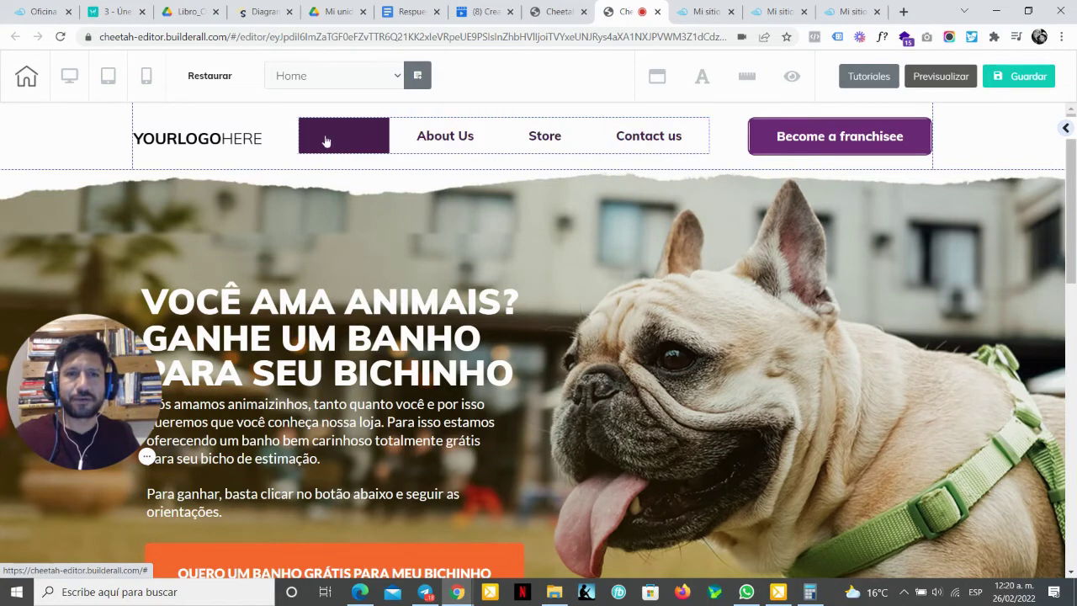
Step: Open the settings of the header's navigation menu and examine its general background colour and the other setting groups
click(552, 165)
drag(785, 164, 897, 148)
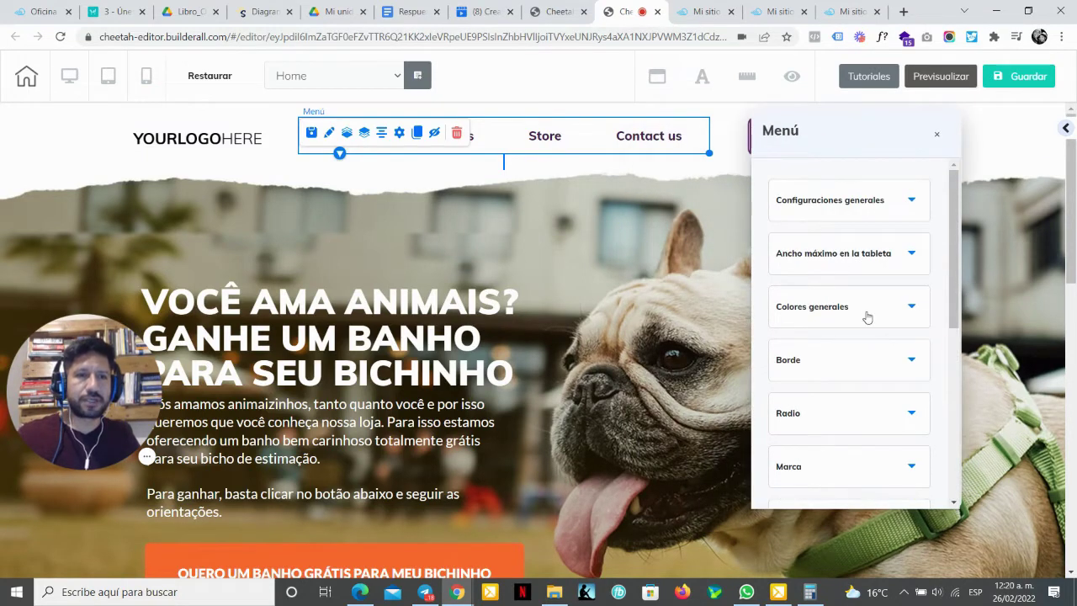
click(867, 318)
scroll(872, 312, down, 3)
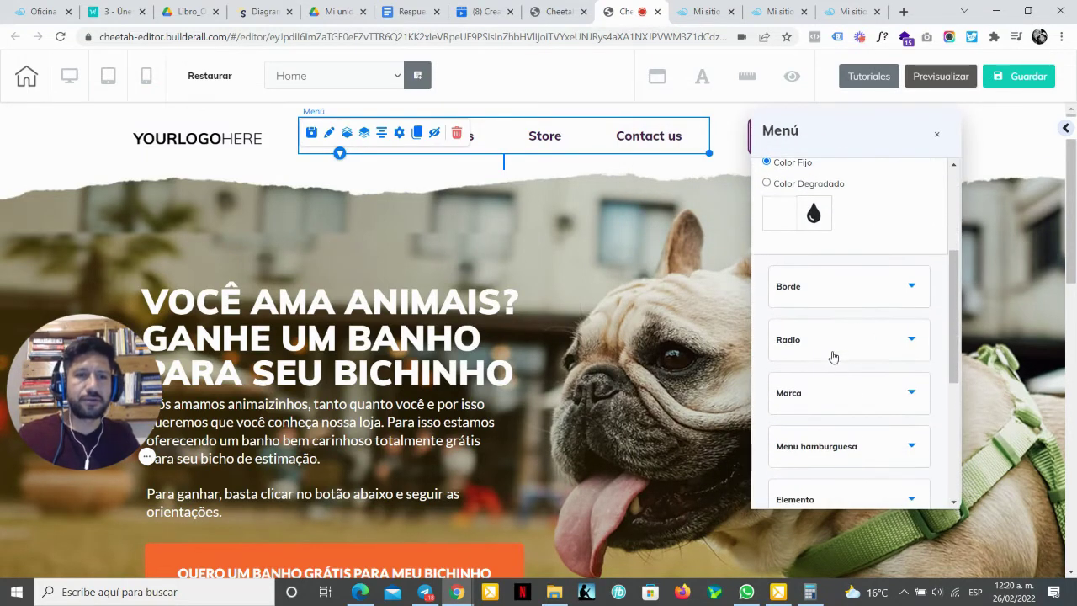
scroll(833, 362, down, 3)
scroll(854, 211, up, 4)
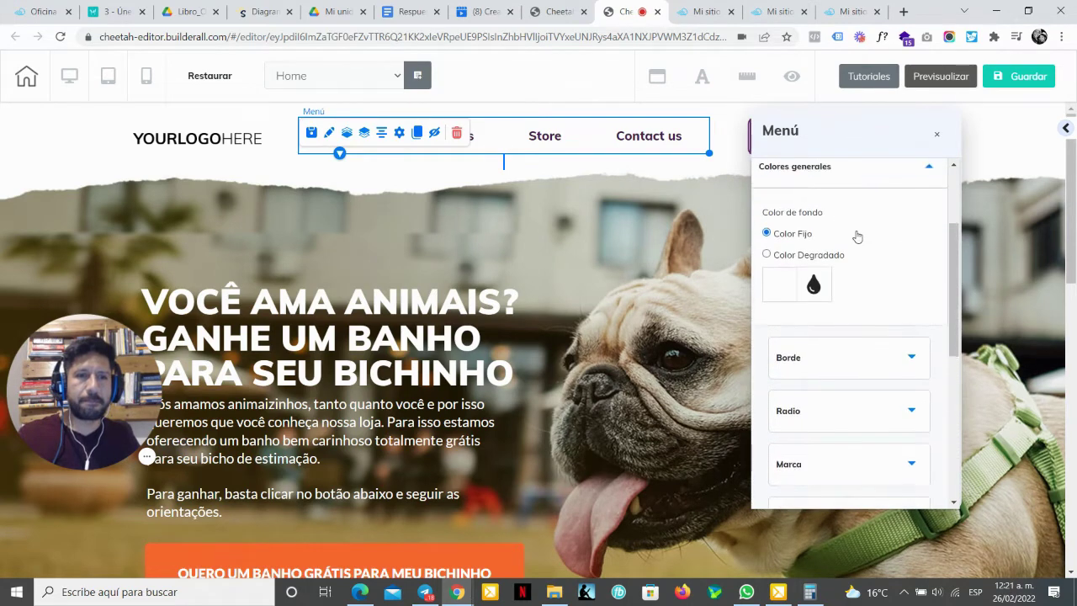
scroll(855, 223, up, 2)
scroll(855, 234, down, 4)
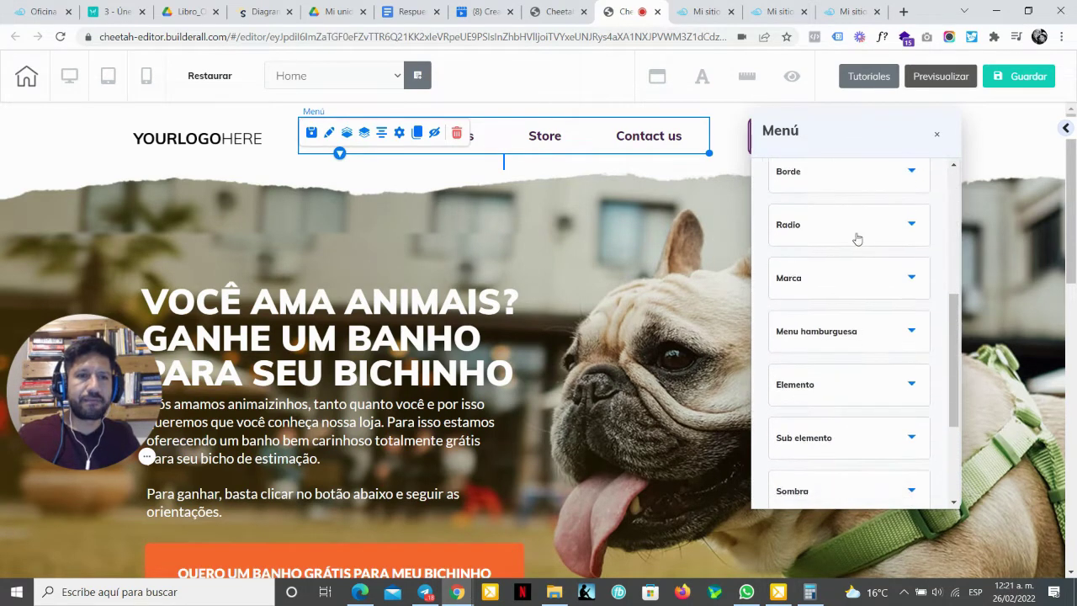
scroll(857, 239, down, 3)
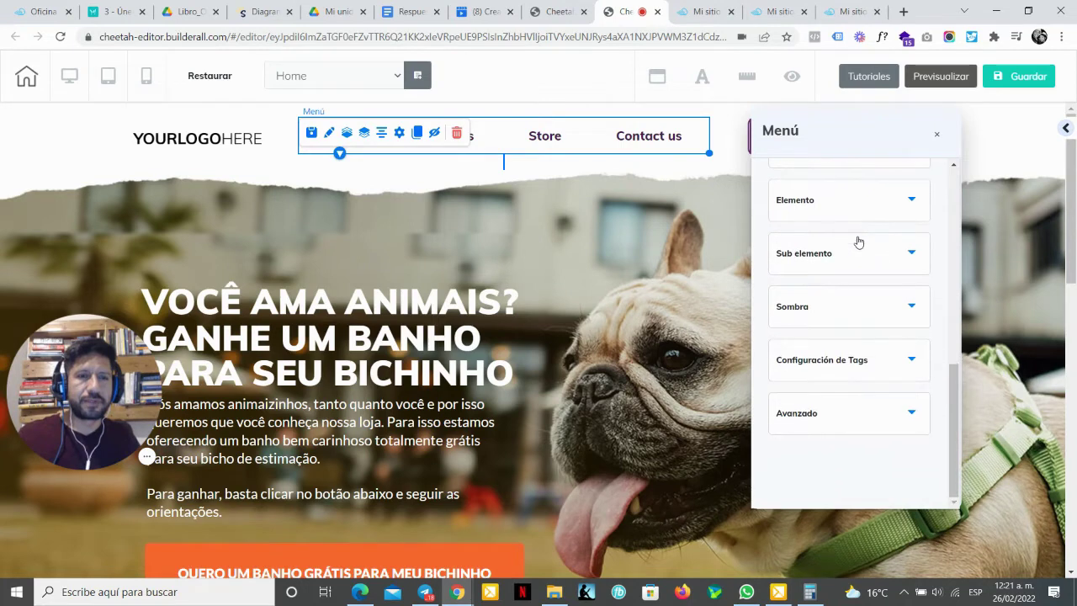
Step: Set the hover text colour of the header menu's items to white in the menu's element settings
click(848, 219)
scroll(879, 302, down, 5)
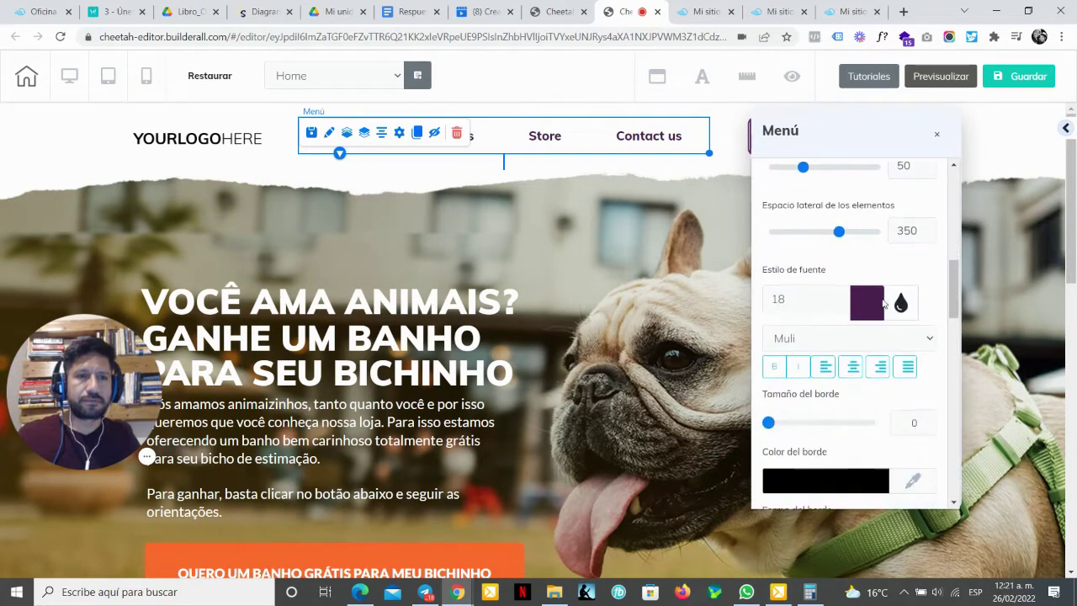
scroll(883, 304, down, 4)
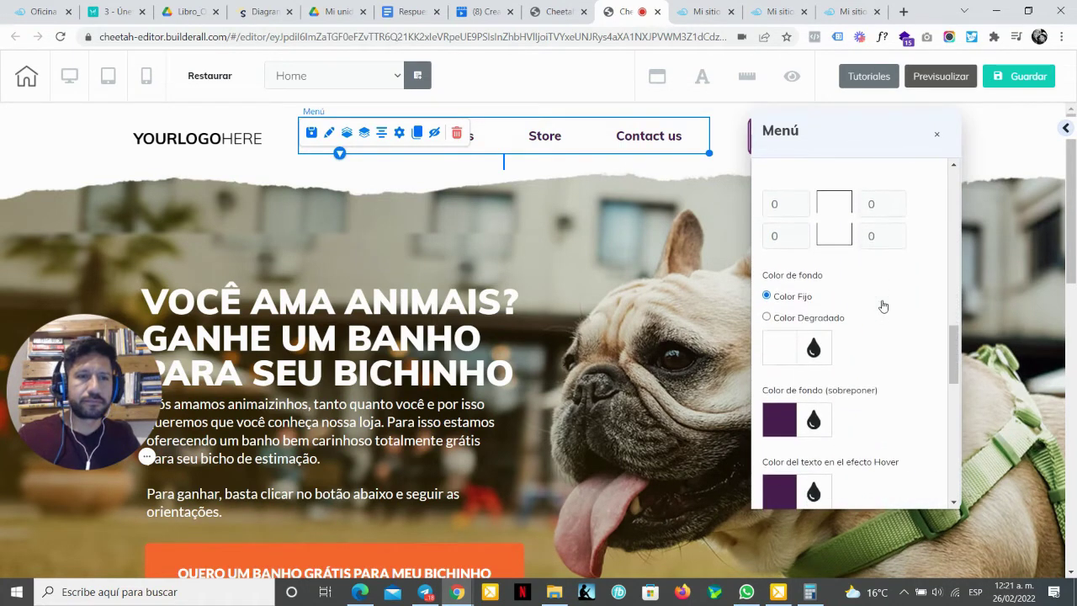
scroll(871, 311, down, 1)
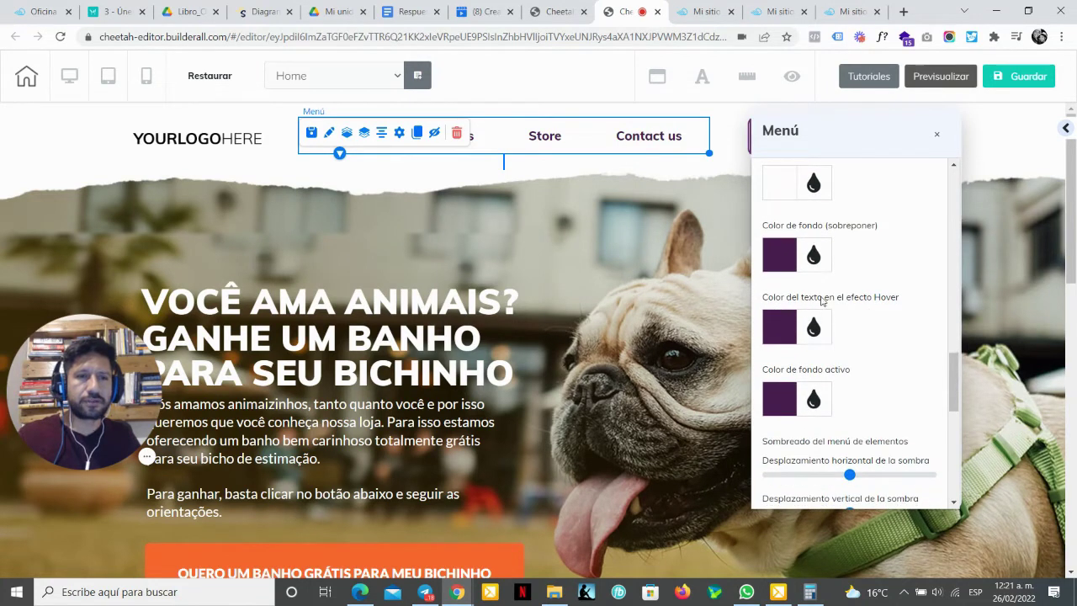
click(774, 326)
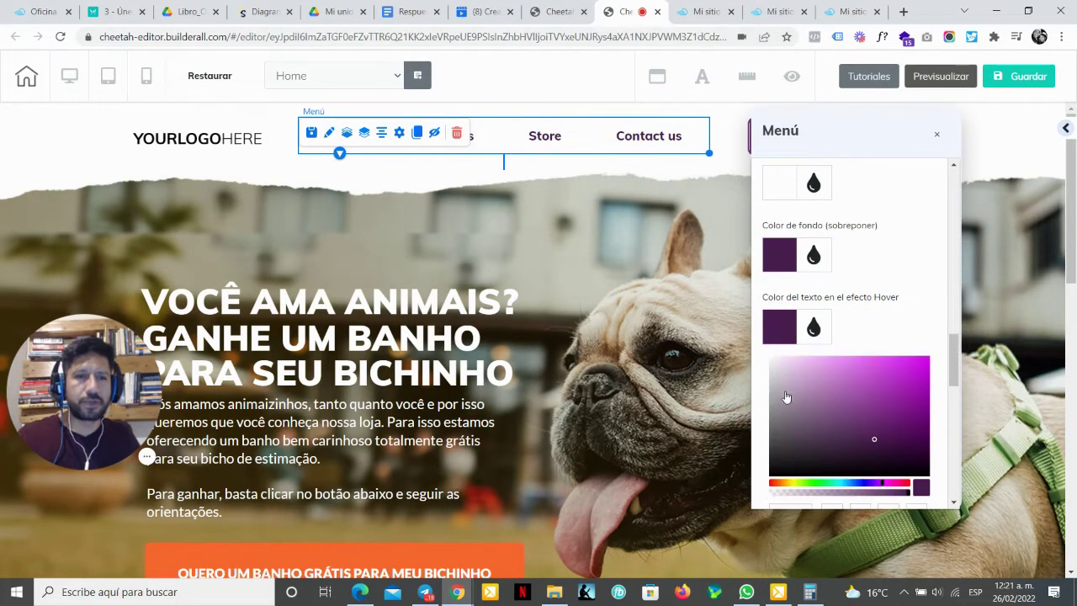
drag(786, 395, 769, 360)
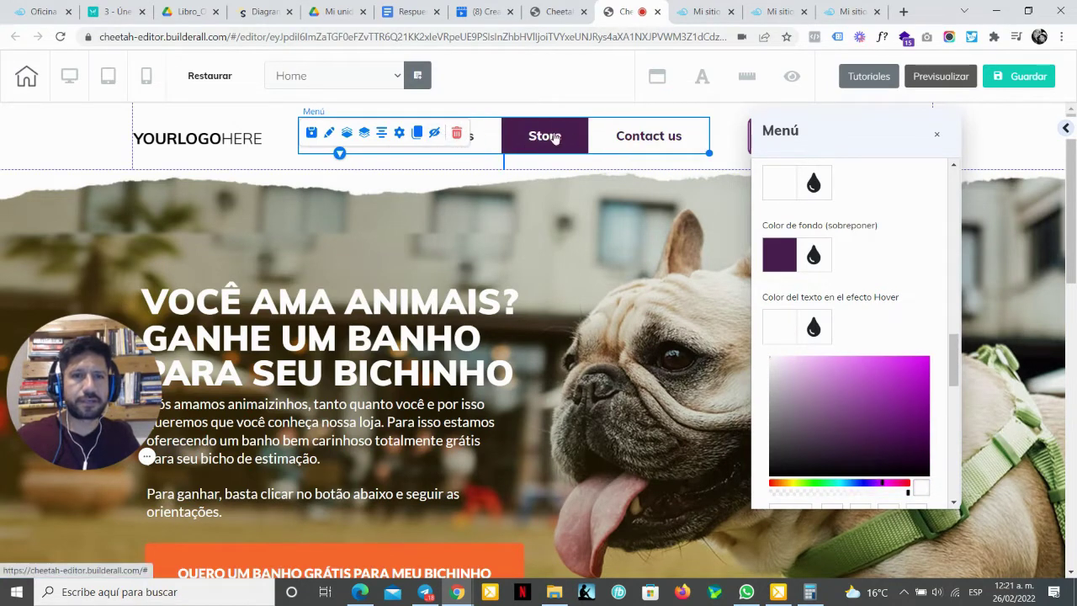
click(287, 144)
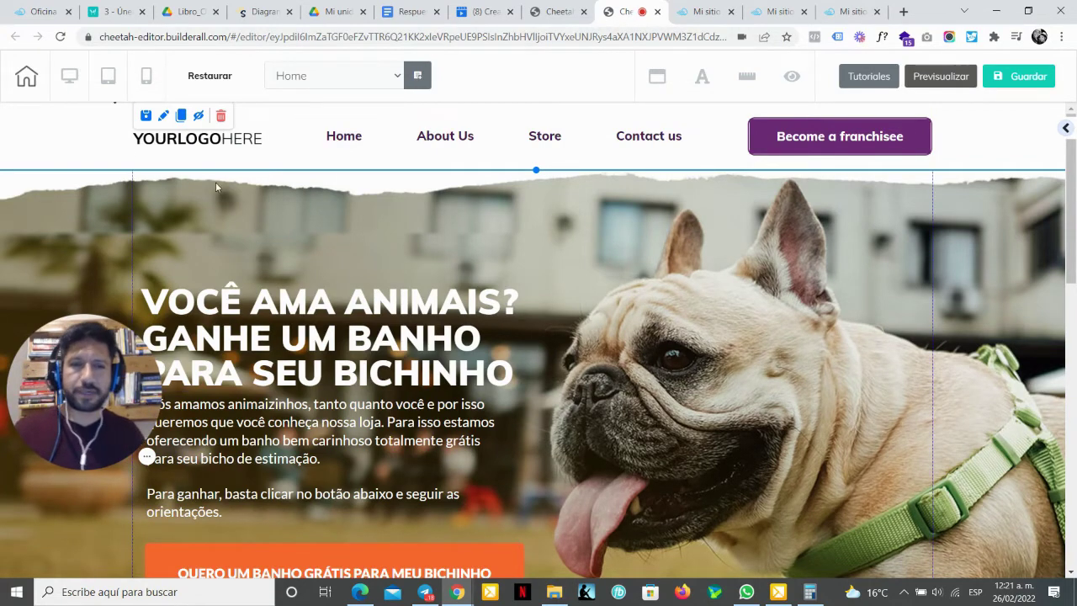
scroll(724, 271, down, 3)
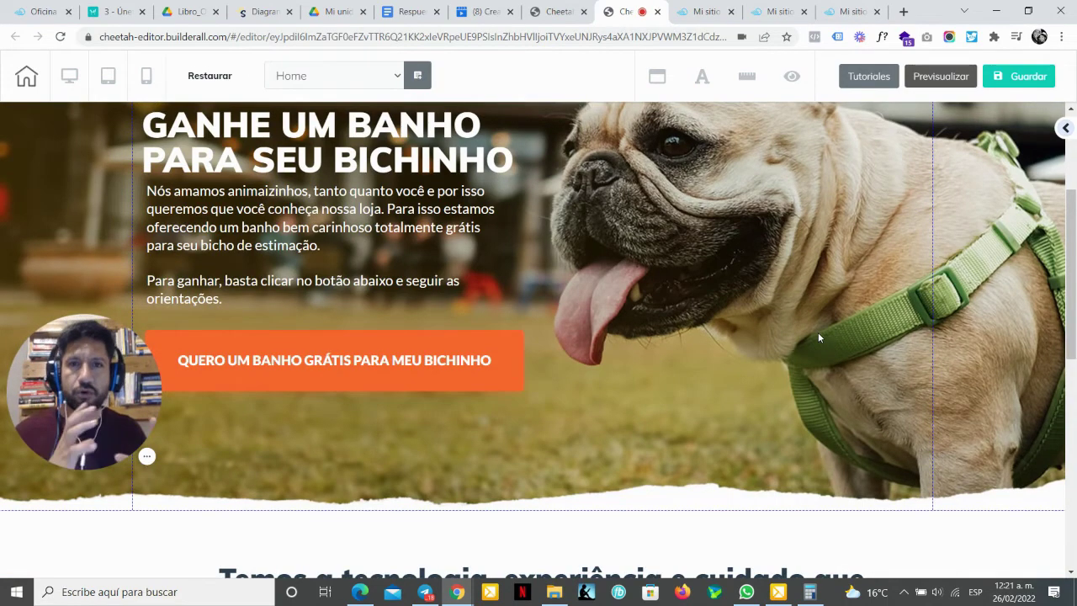
scroll(808, 328, up, 3)
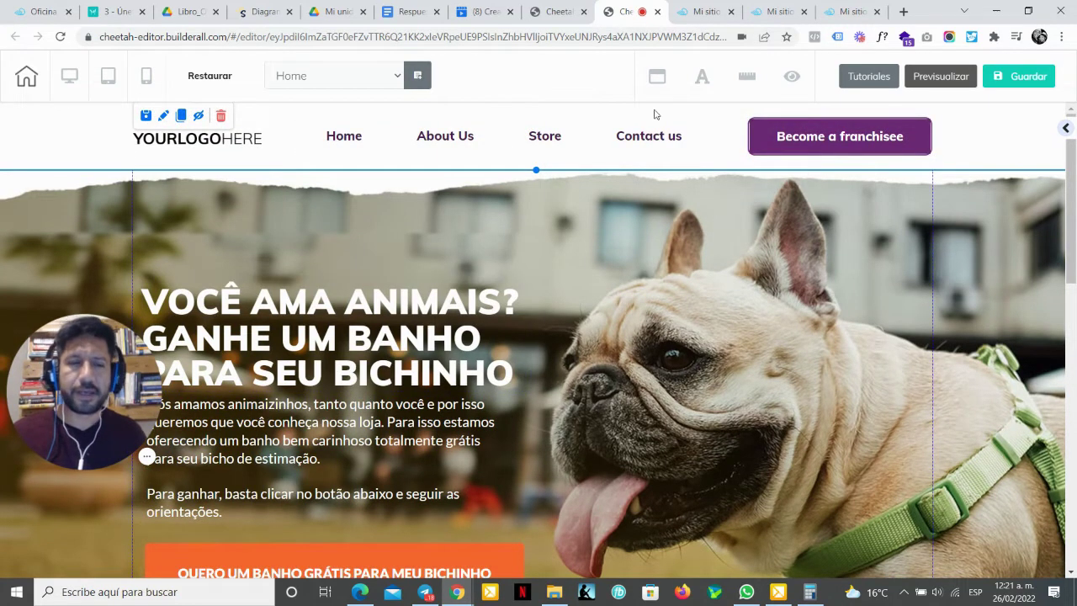
click(1074, 502)
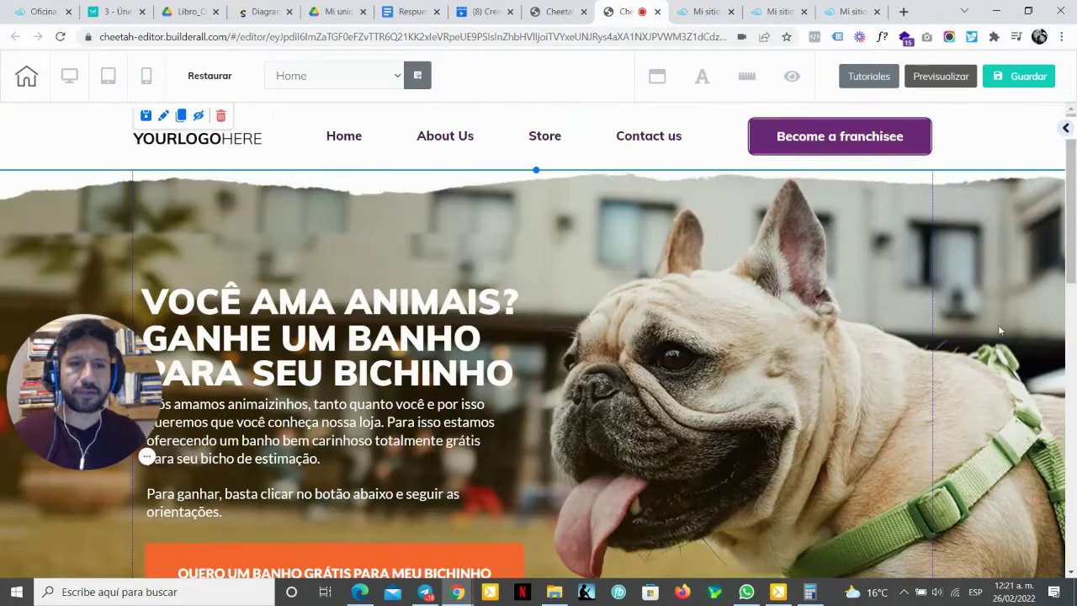
Step: Add the Express Contact panel from the Contacto category of the panel library to the home page
scroll(1074, 490, down, 3)
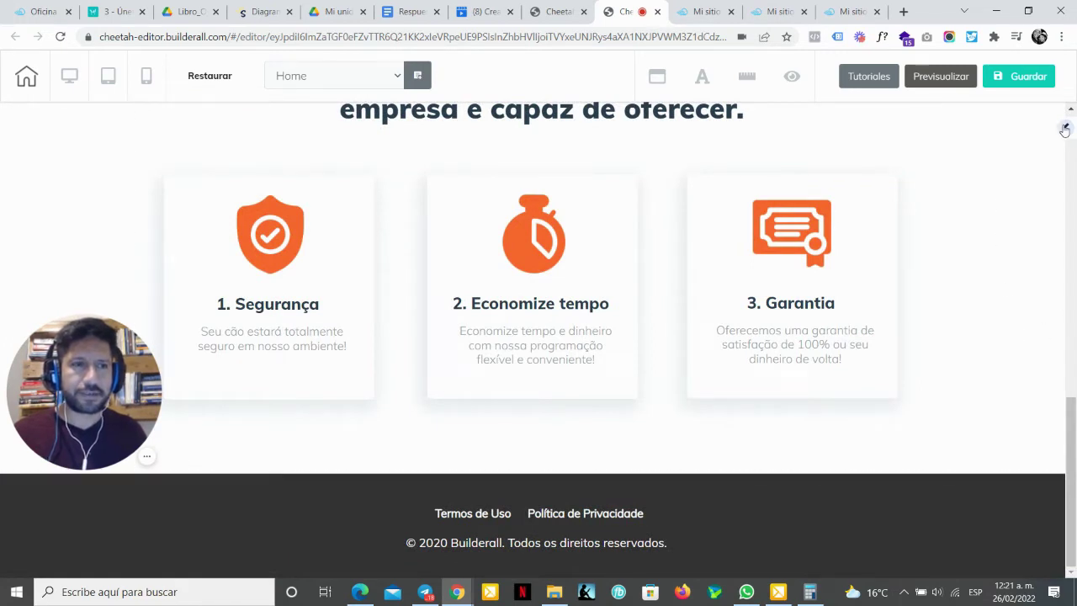
click(1066, 129)
scroll(1018, 227, up, 10)
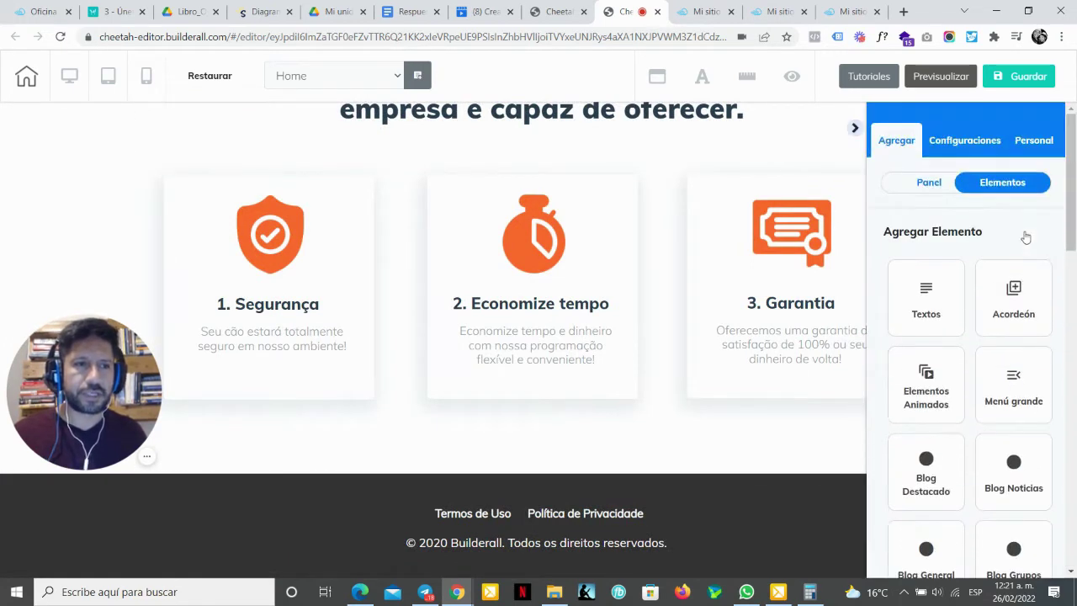
click(929, 182)
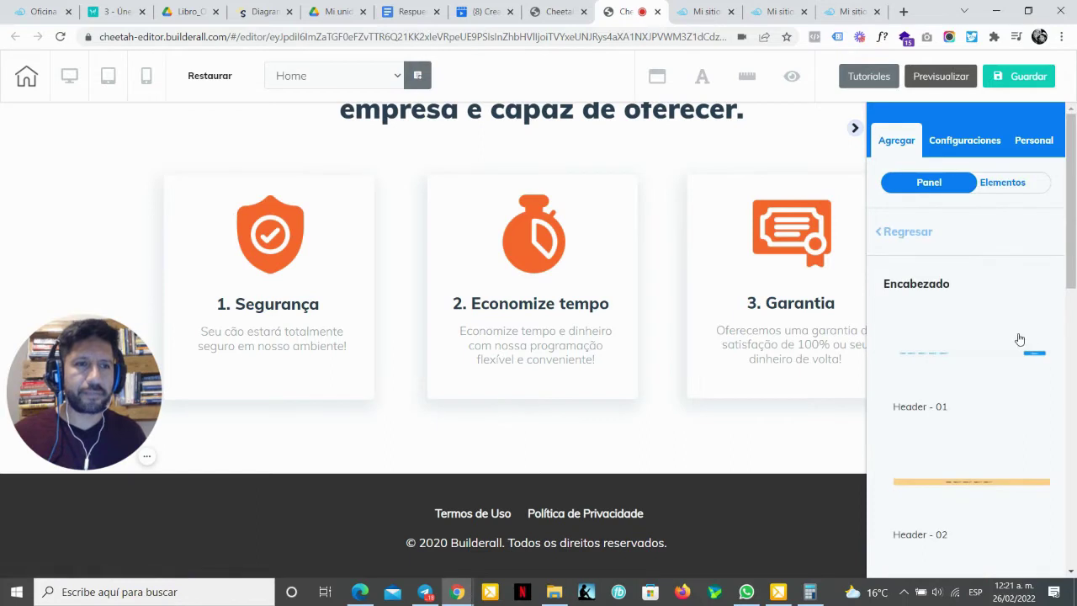
click(899, 233)
scroll(1028, 349, down, 6)
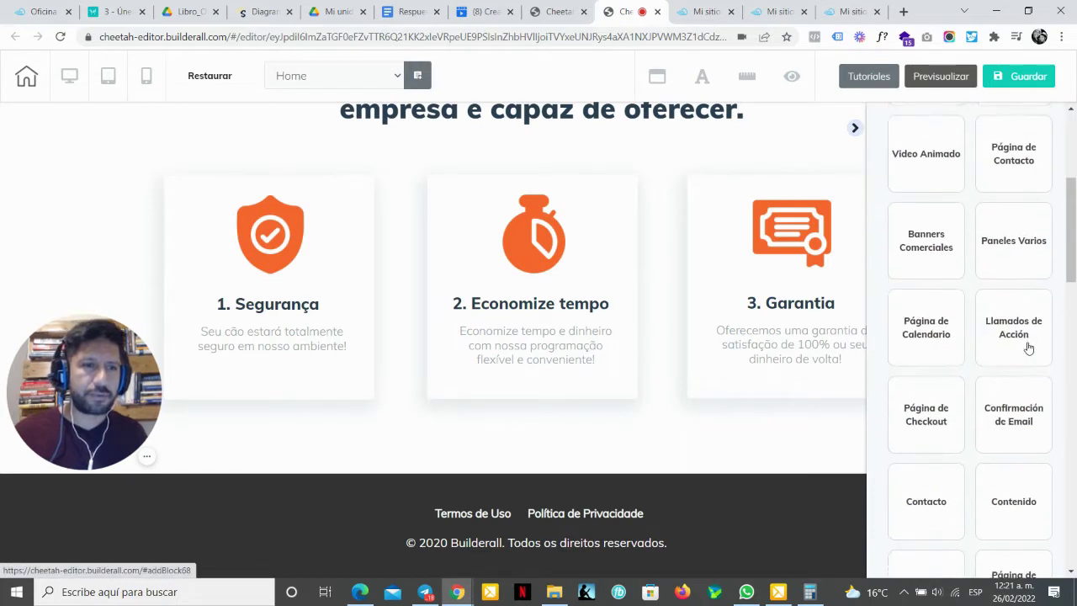
click(934, 315)
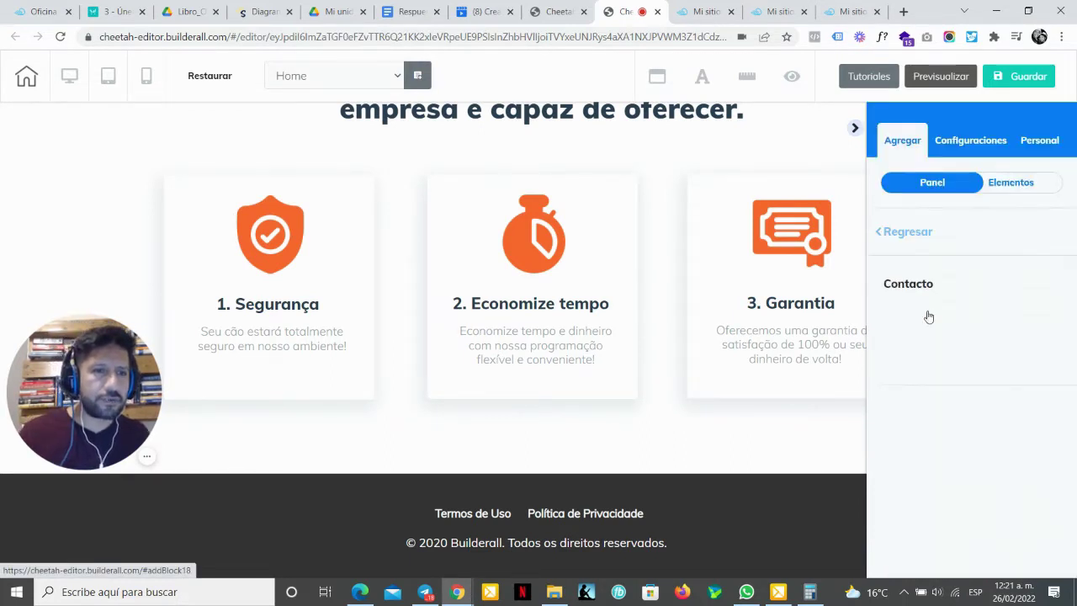
scroll(1022, 368, down, 14)
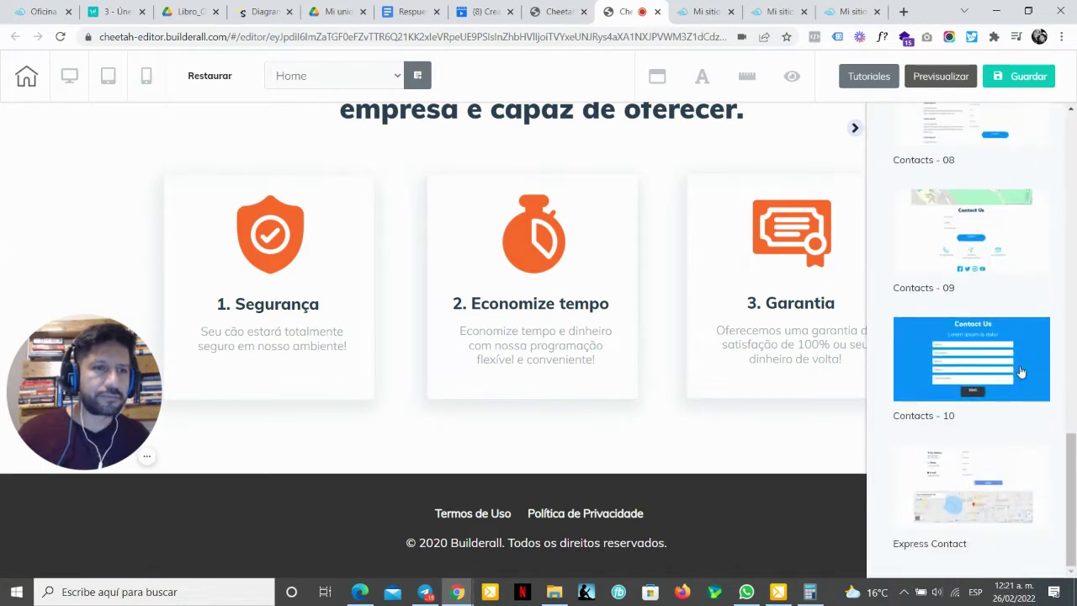
scroll(1050, 317, up, 2)
scroll(1051, 318, down, 2)
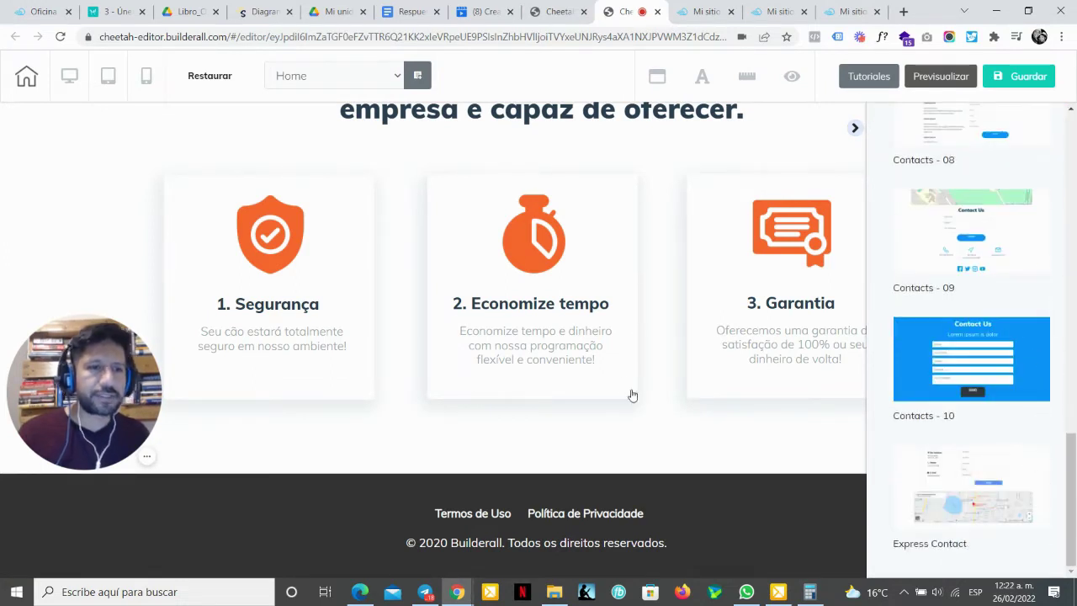
scroll(749, 413, down, 7)
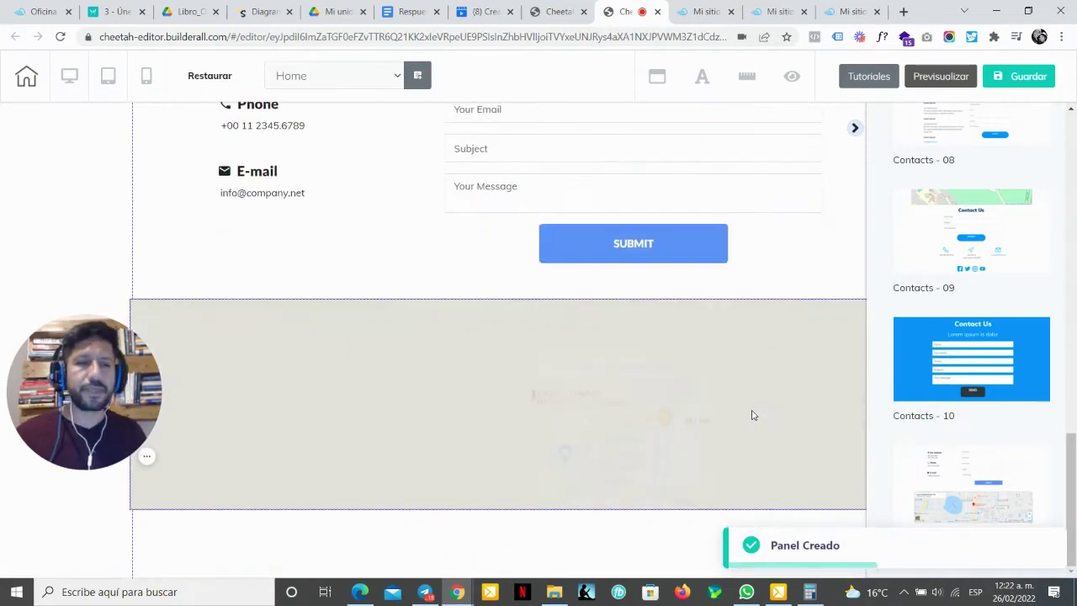
Step: Reorder the page's panels so that the contact panel sits directly above the dark footer, and collapse the settings sidebar
scroll(611, 315, up, 2)
scroll(610, 316, up, 1)
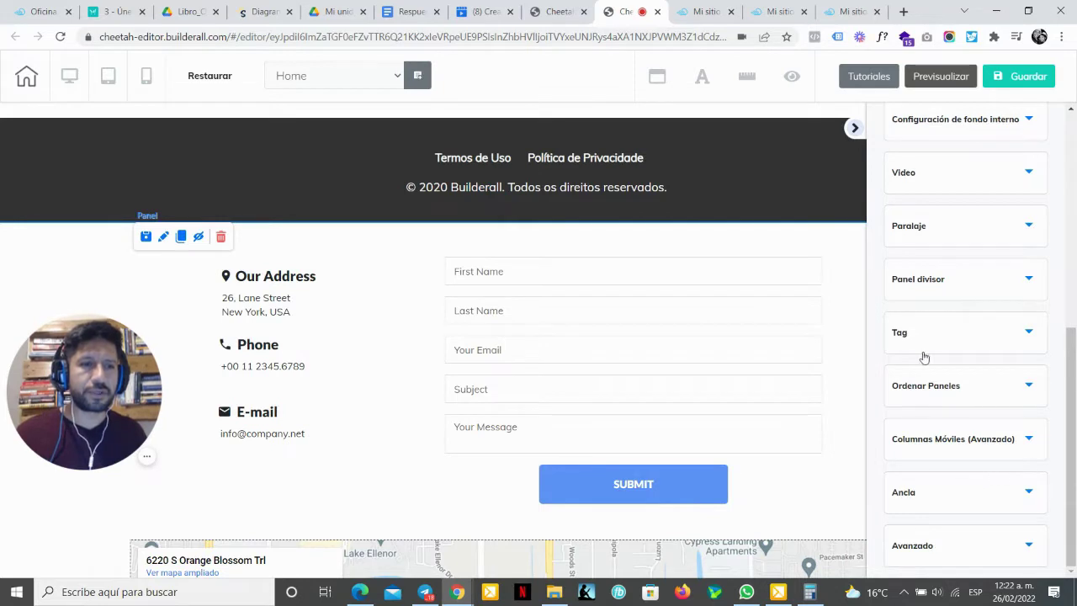
click(938, 388)
mouse_move(976, 337)
mouse_down()
mouse_move(976, 303)
mouse_move(976, 341)
mouse_up()
click(968, 375)
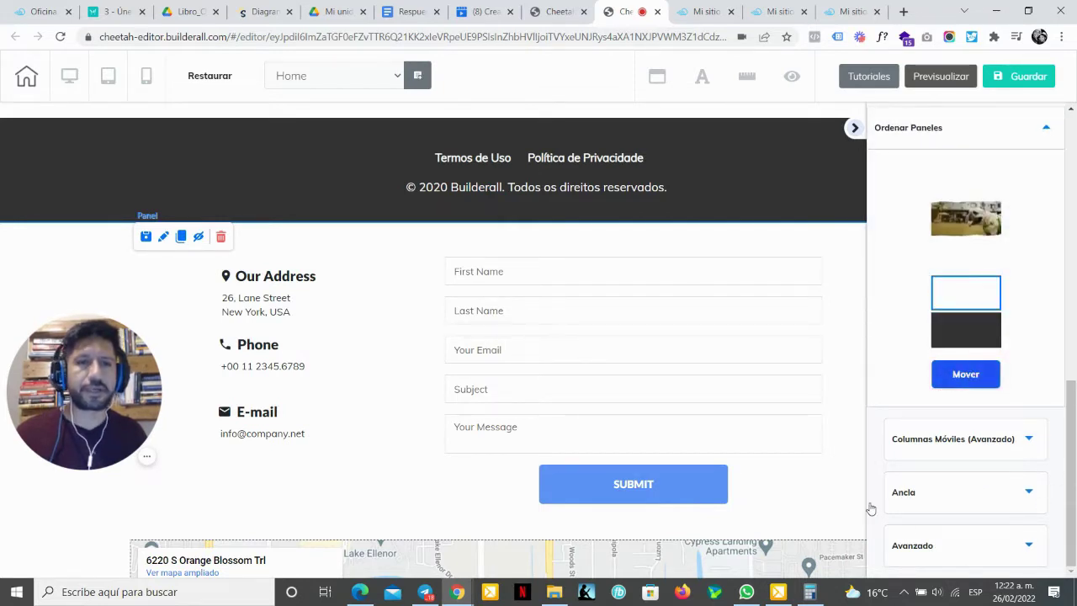
click(855, 130)
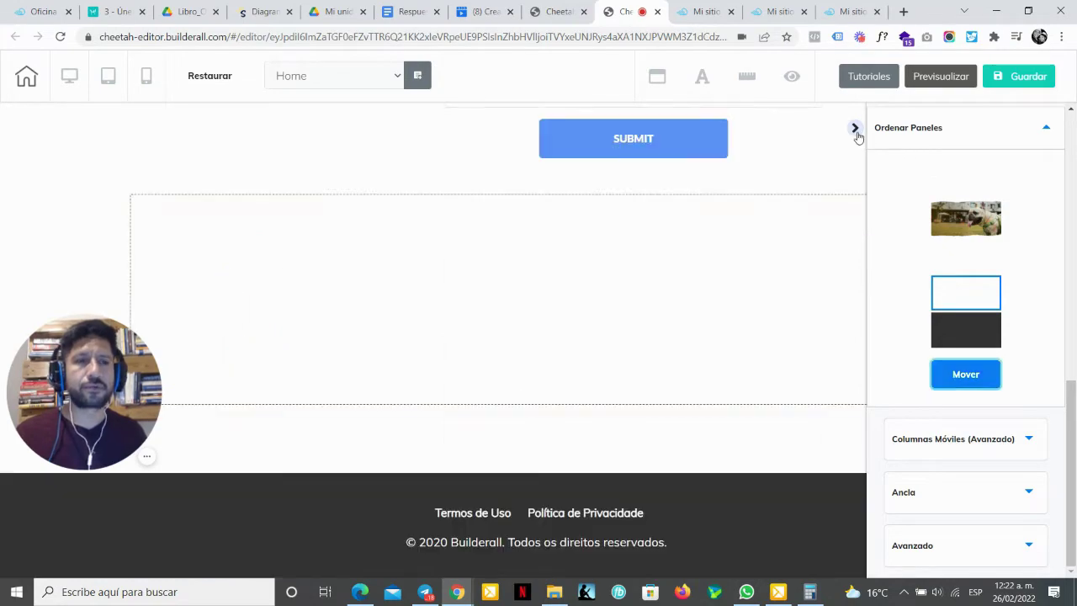
Step: Review the whole home page, from the new header and dog banner down to the contact form and map
scroll(1027, 327, up, 5)
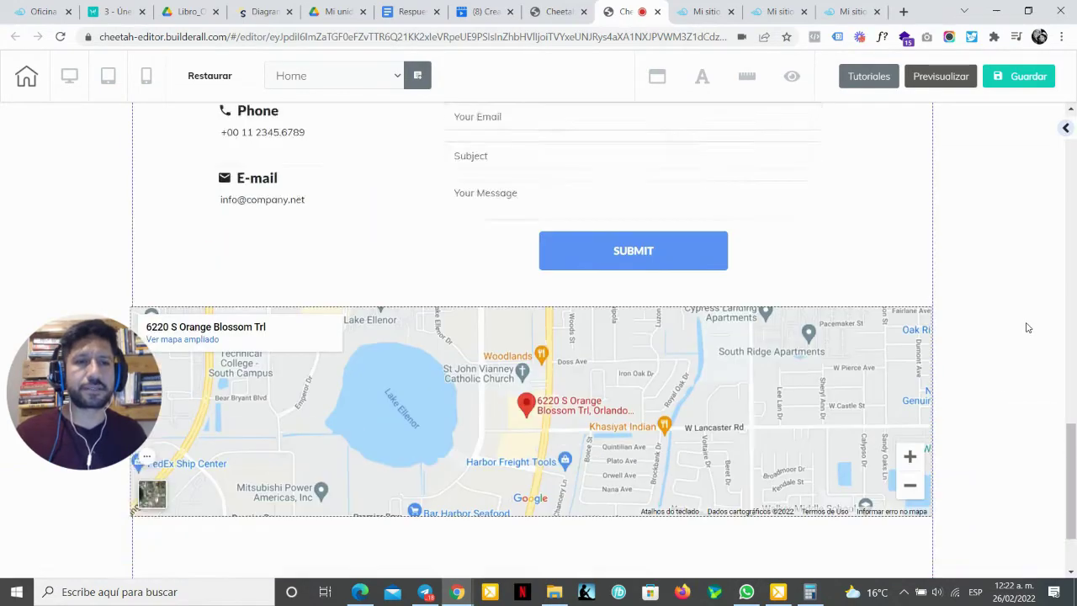
scroll(1026, 327, up, 10)
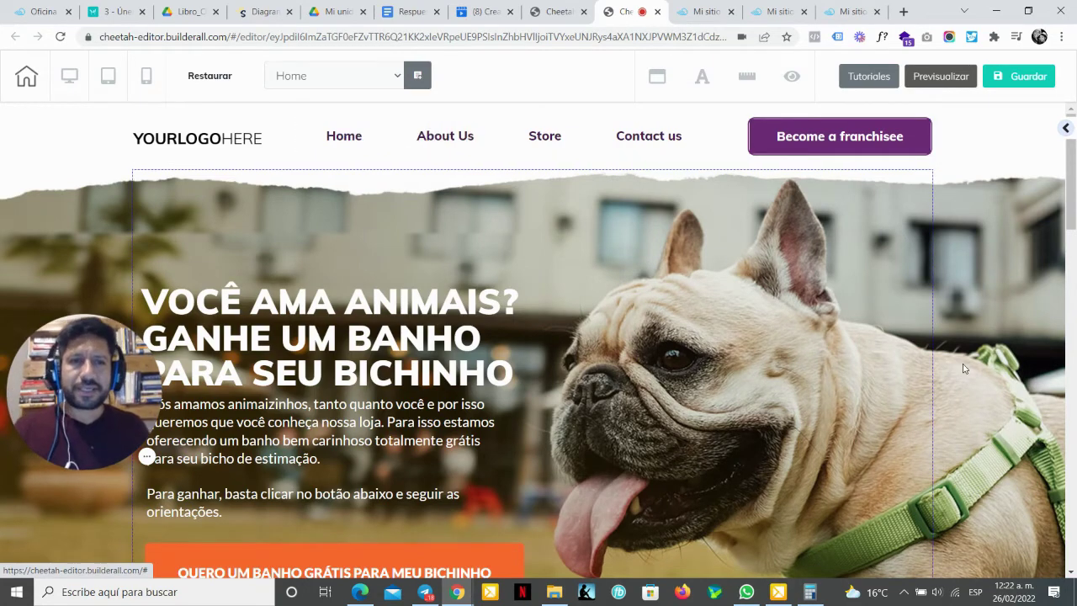
scroll(1037, 336, down, 1)
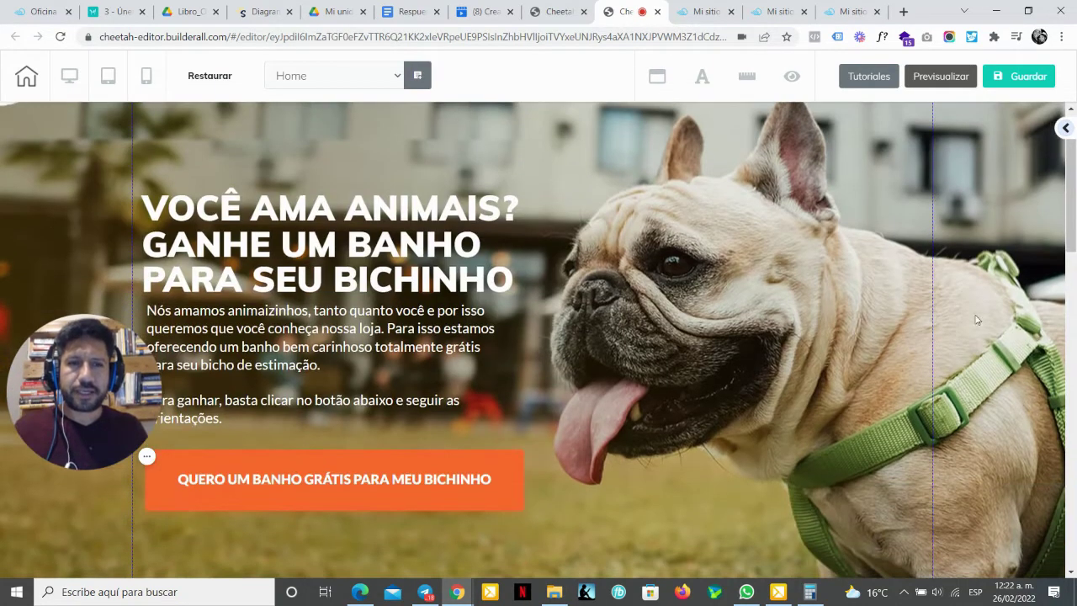
scroll(493, 137, up, 1)
scroll(671, 226, down, 7)
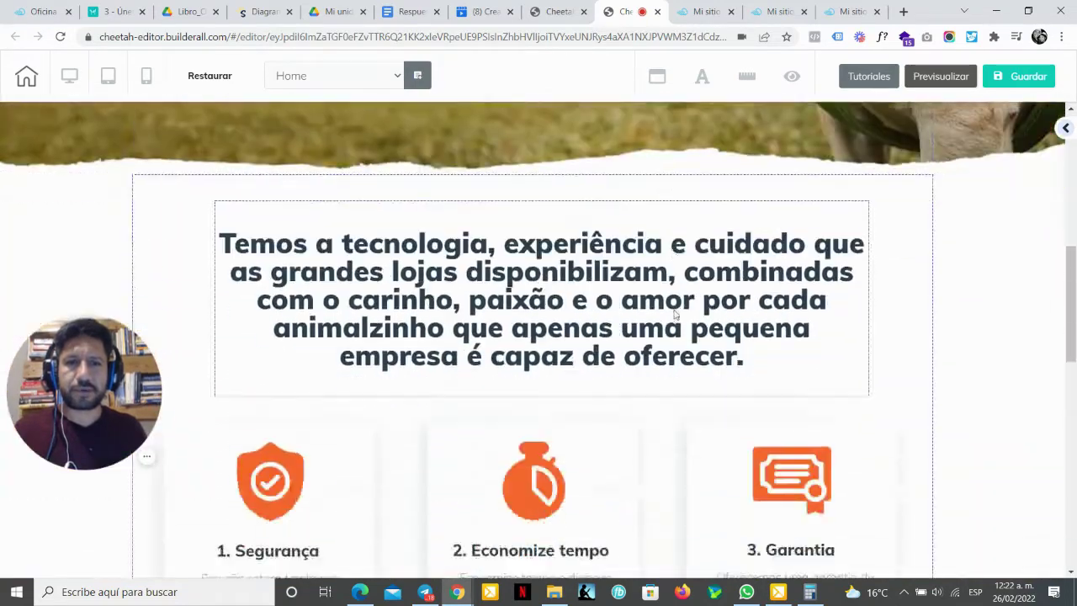
scroll(974, 356, down, 8)
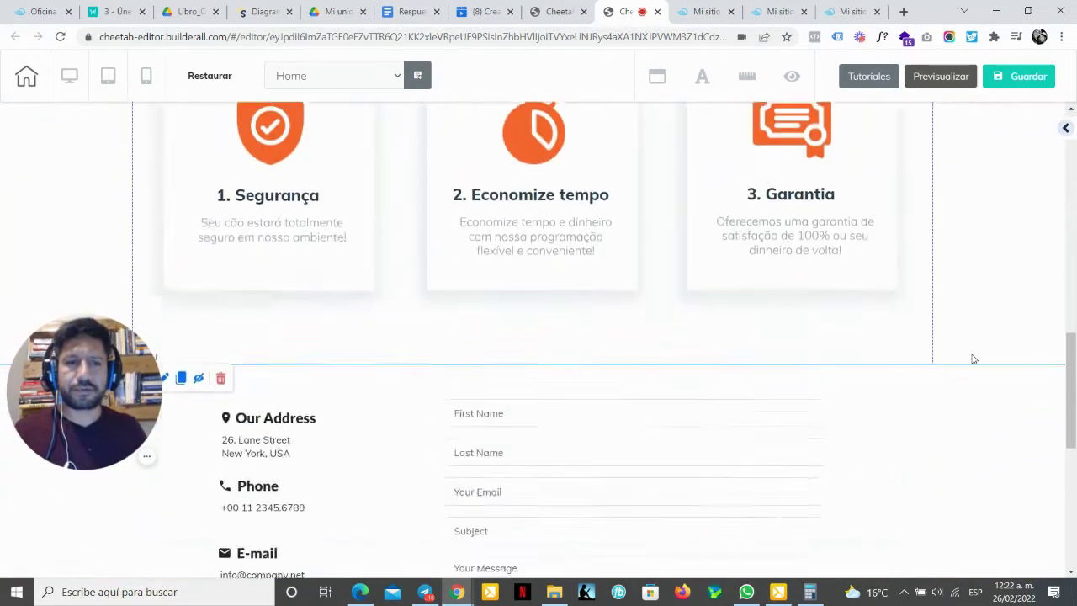
scroll(870, 311, up, 15)
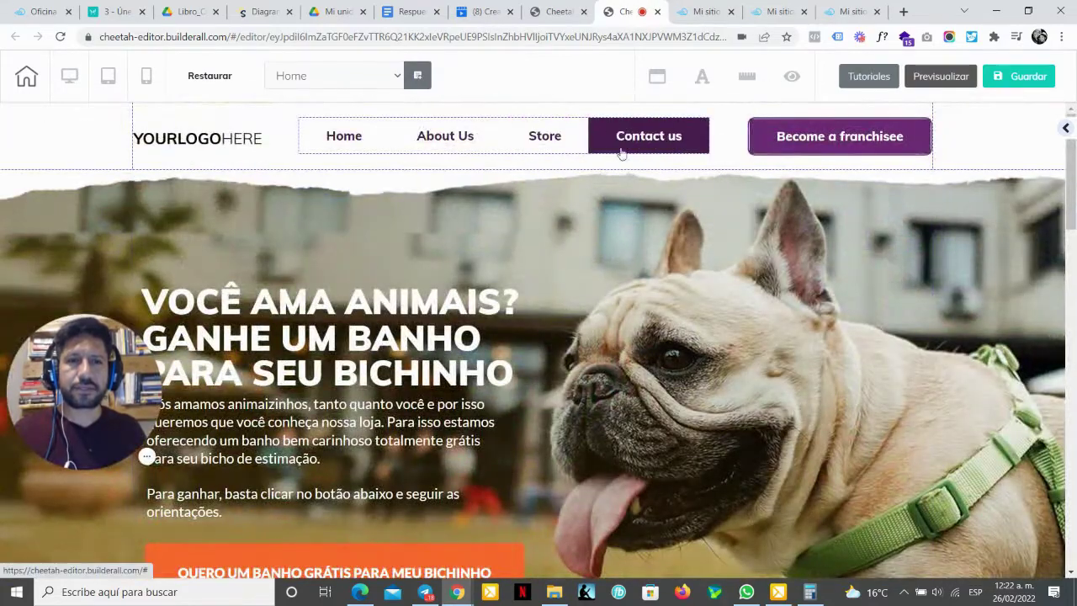
Step: Rename the "Home" item of the header's navigation menu as "Inicio" in the menu's item configuration
double_click(564, 128)
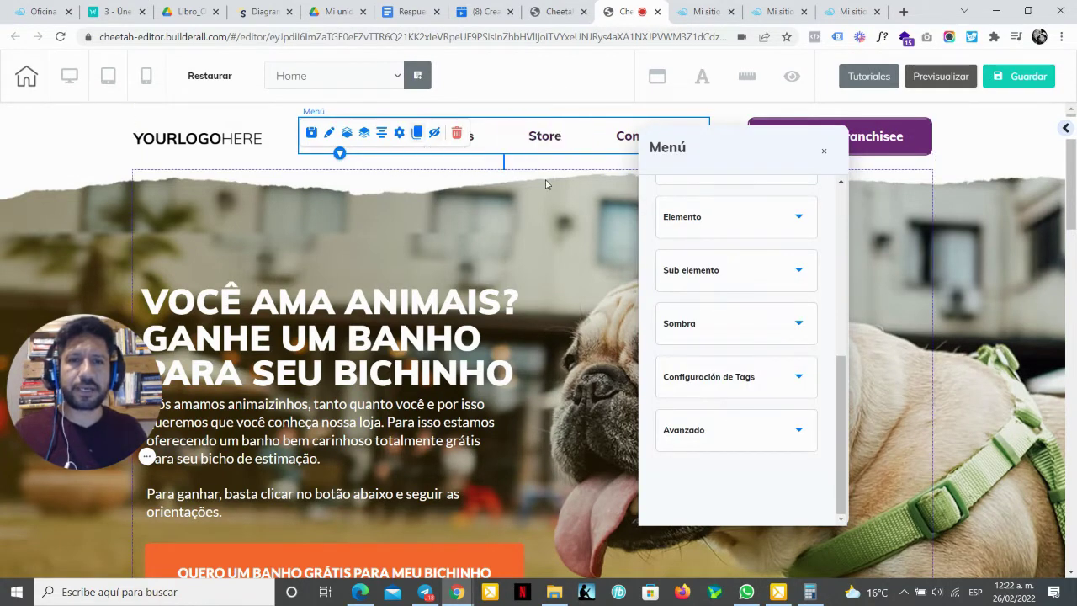
click(421, 161)
click(380, 138)
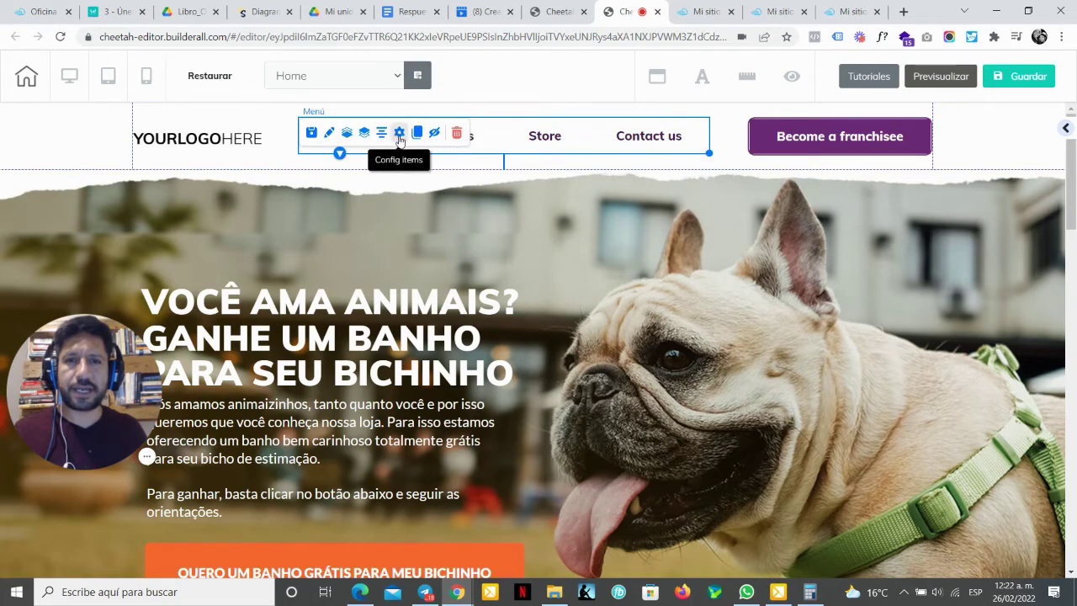
click(400, 133)
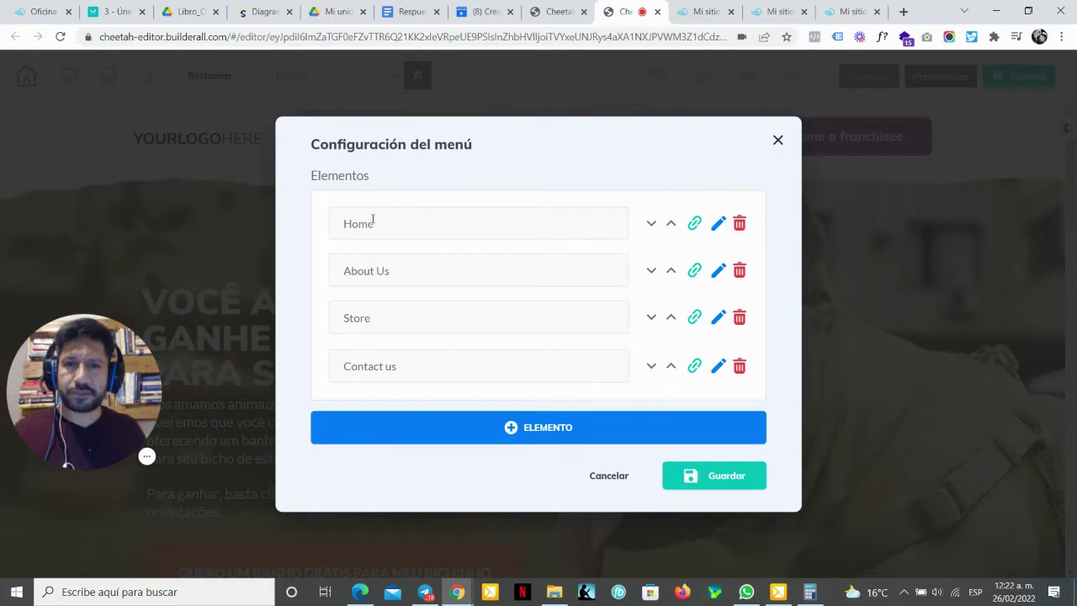
click(718, 224)
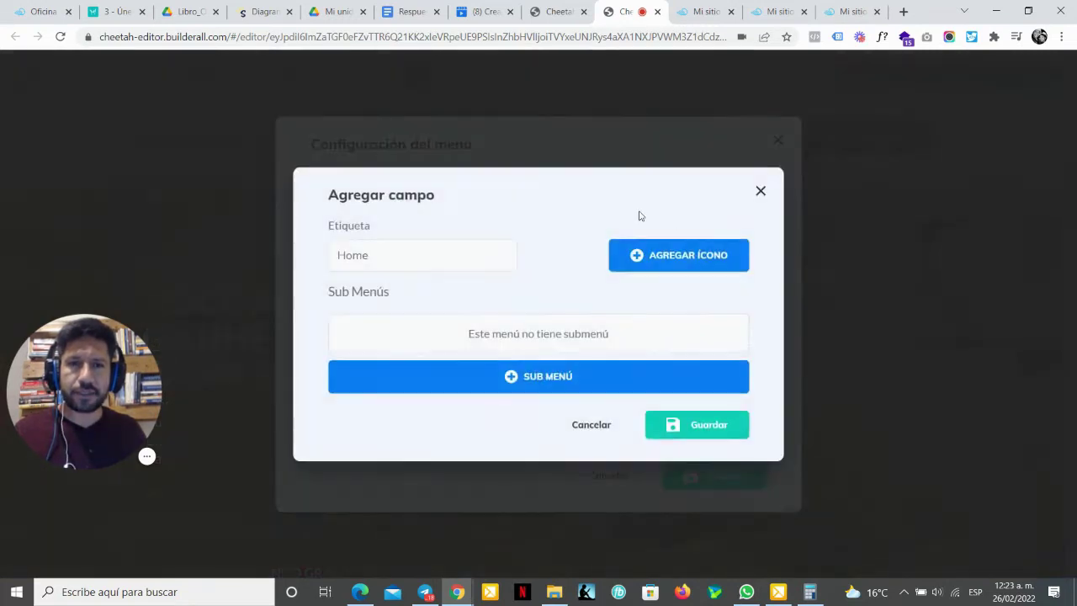
double_click(451, 254)
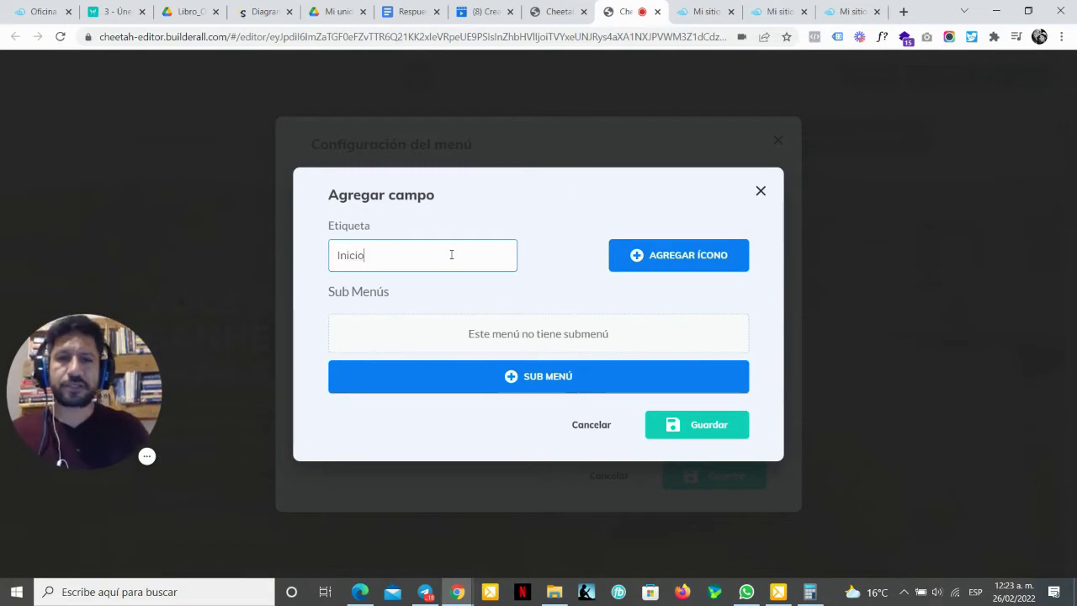
click(699, 426)
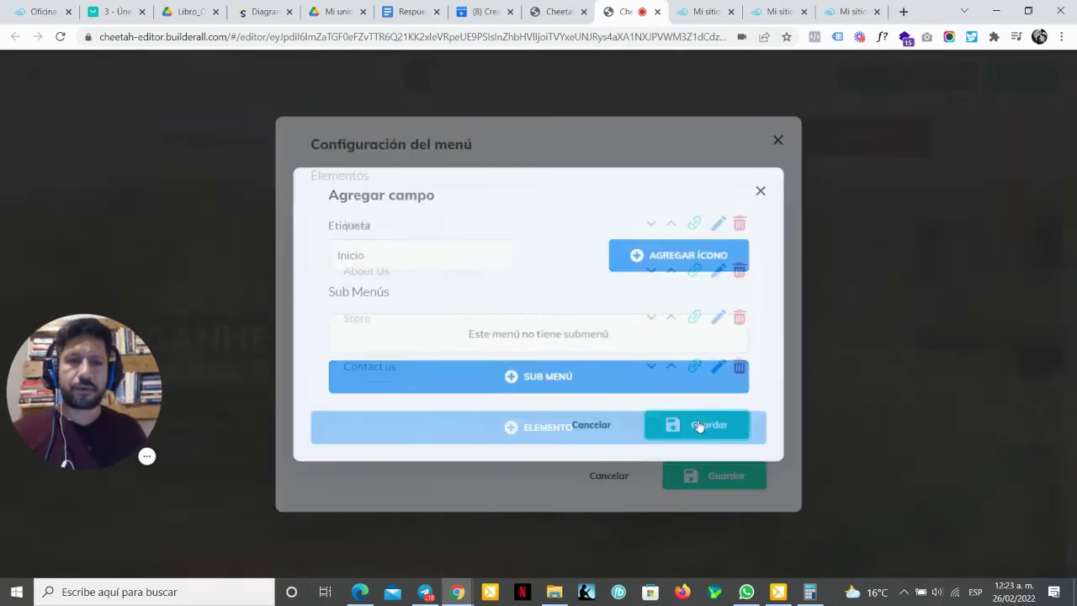
Step: Rename the "About Us" item of the header's navigation menu as "Nosotros"
click(717, 271)
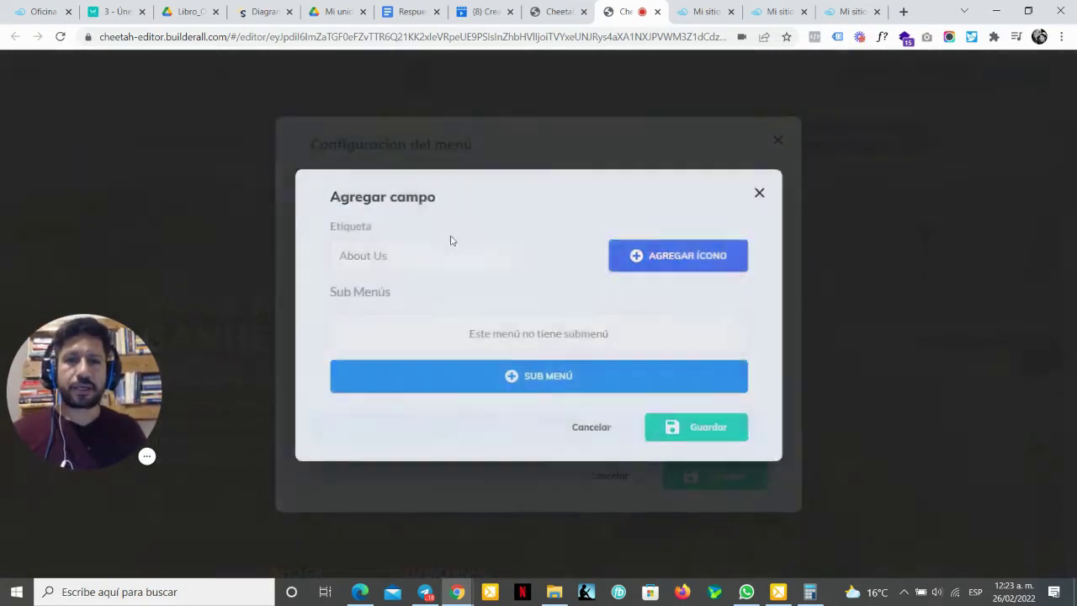
triple_click(399, 262)
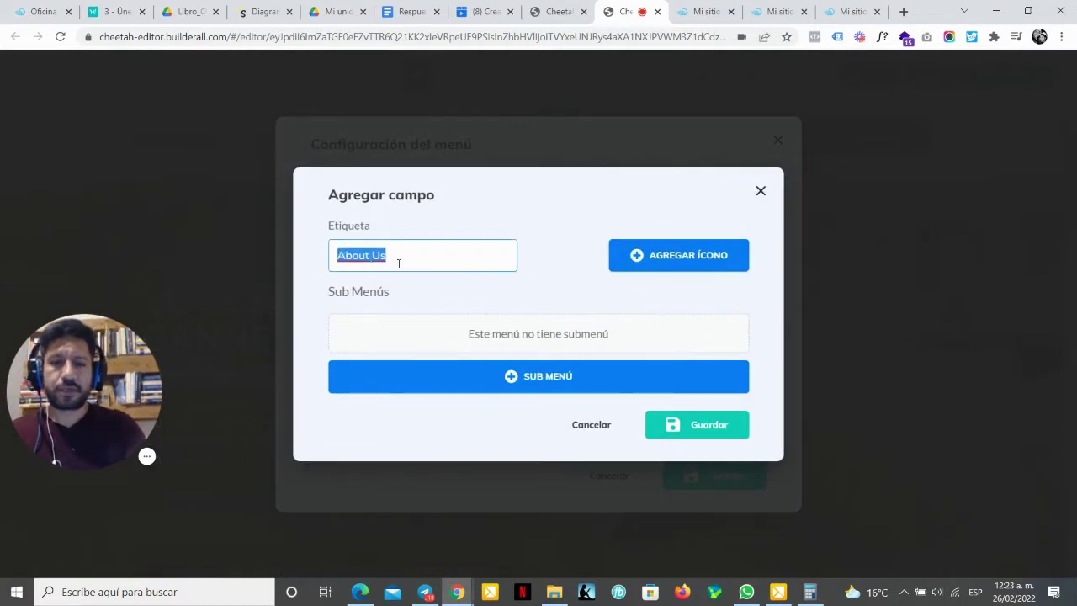
text(Ace)
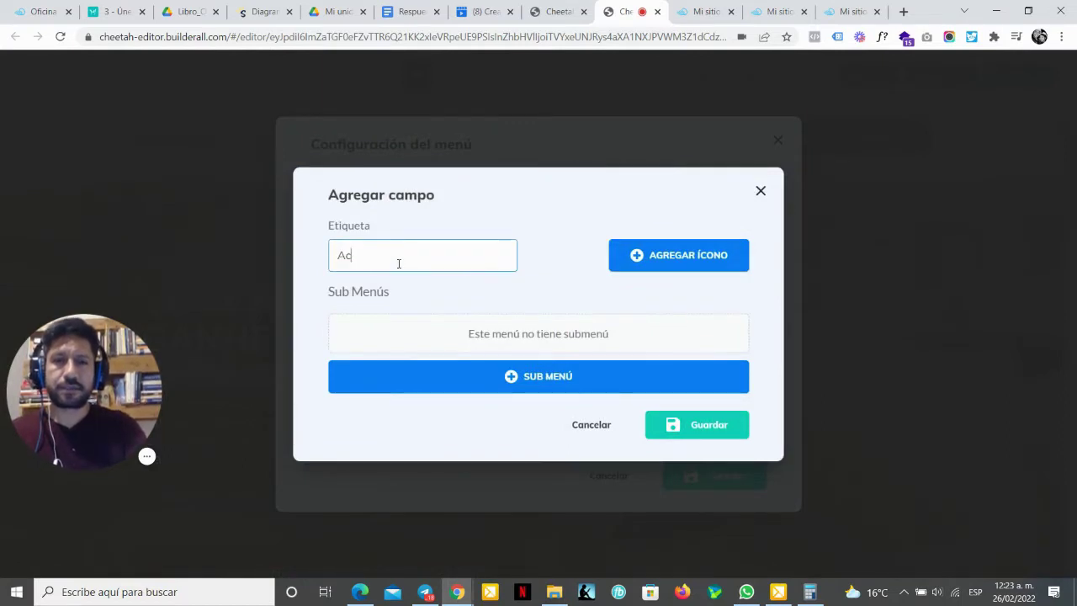
key(BackSpace)
text(de)
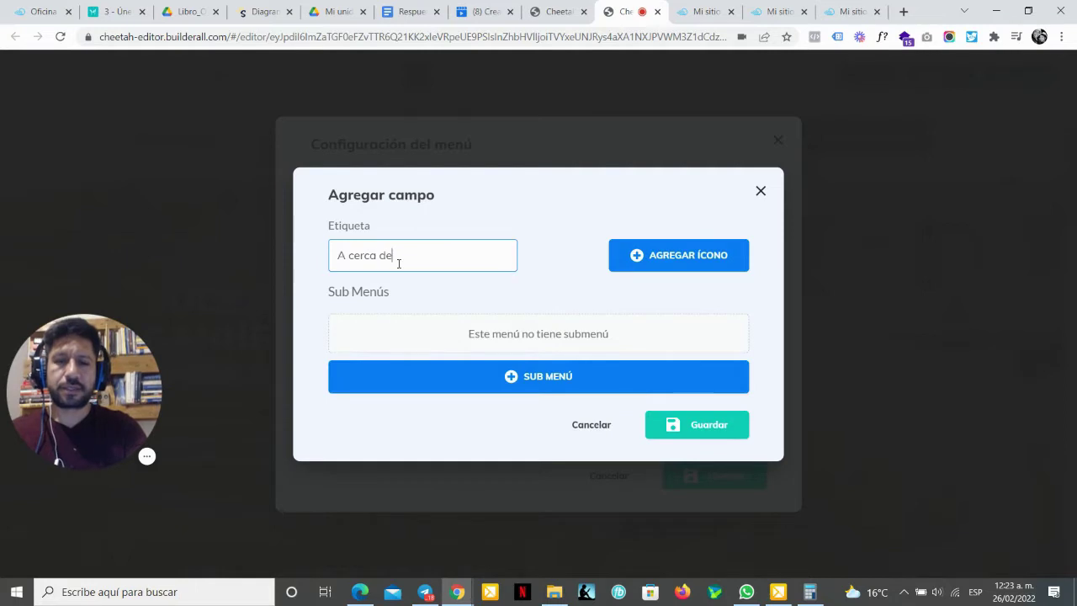
key(ctrl+a)
text(Nosotros)
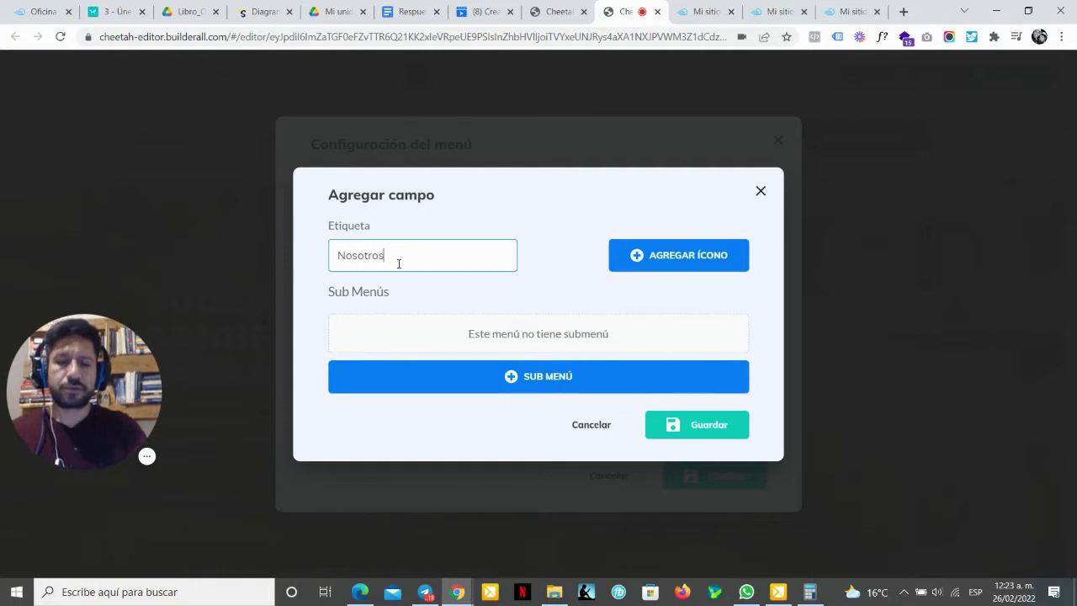
click(704, 430)
click(718, 318)
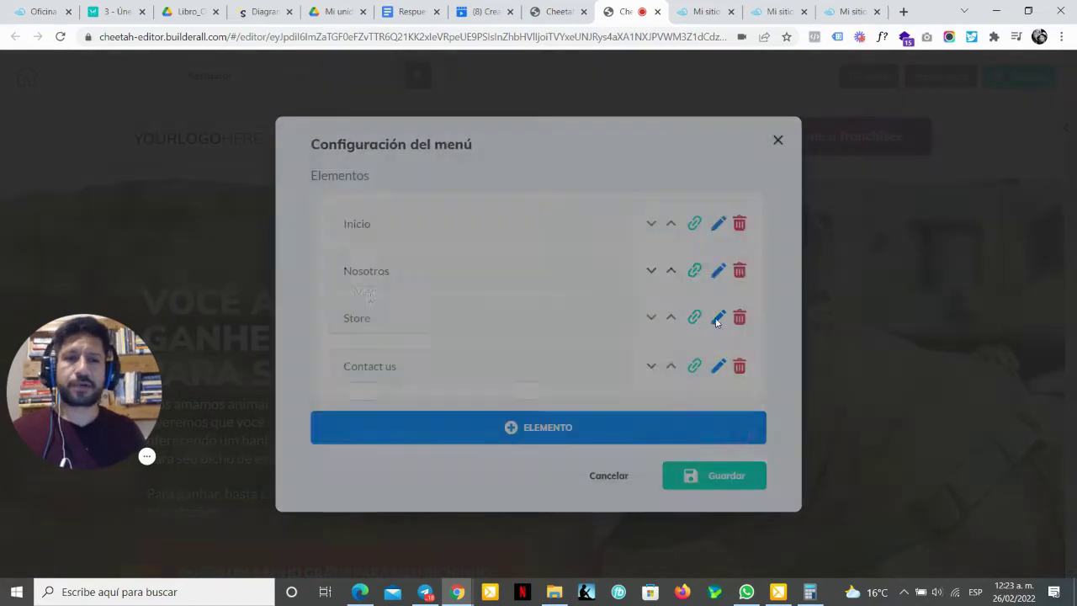
double_click(398, 247)
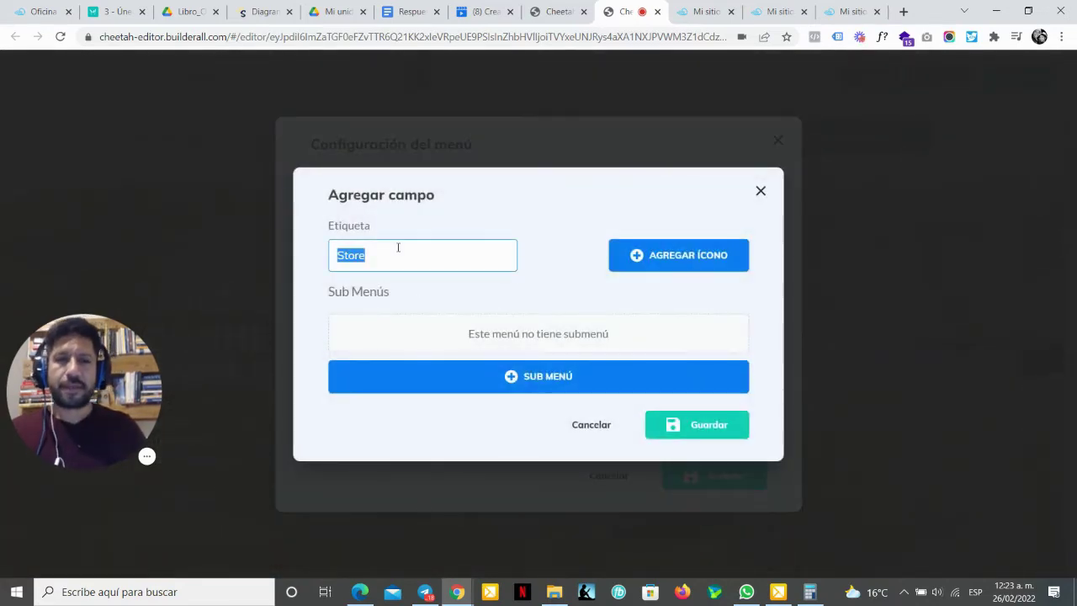
click(703, 425)
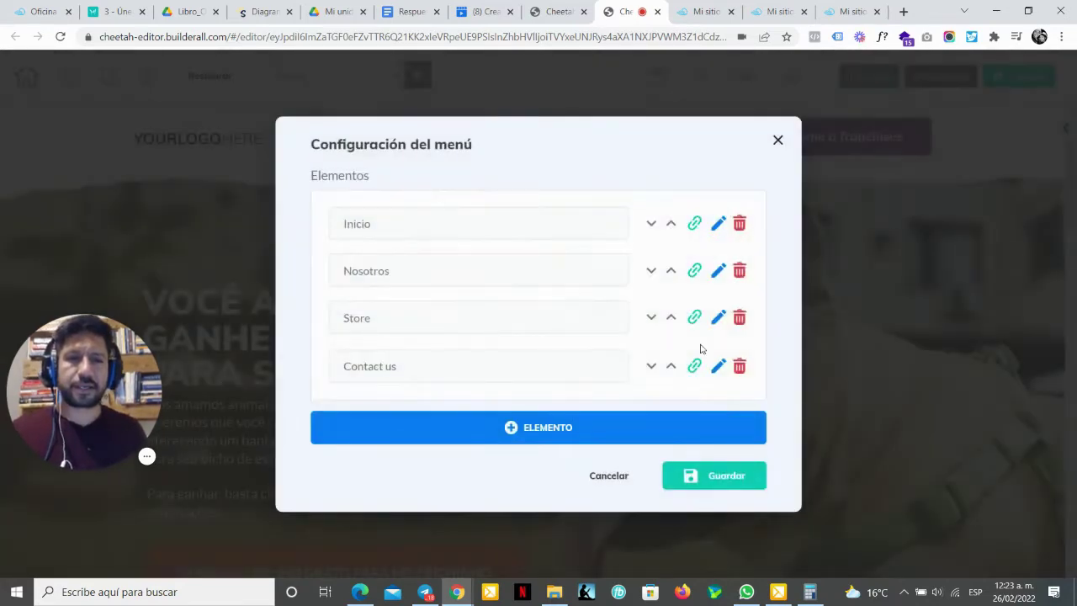
Step: Delete the "Store" item from the header menu, rename "Contact us" as "Contáctanos" and save the menu configuration
click(740, 318)
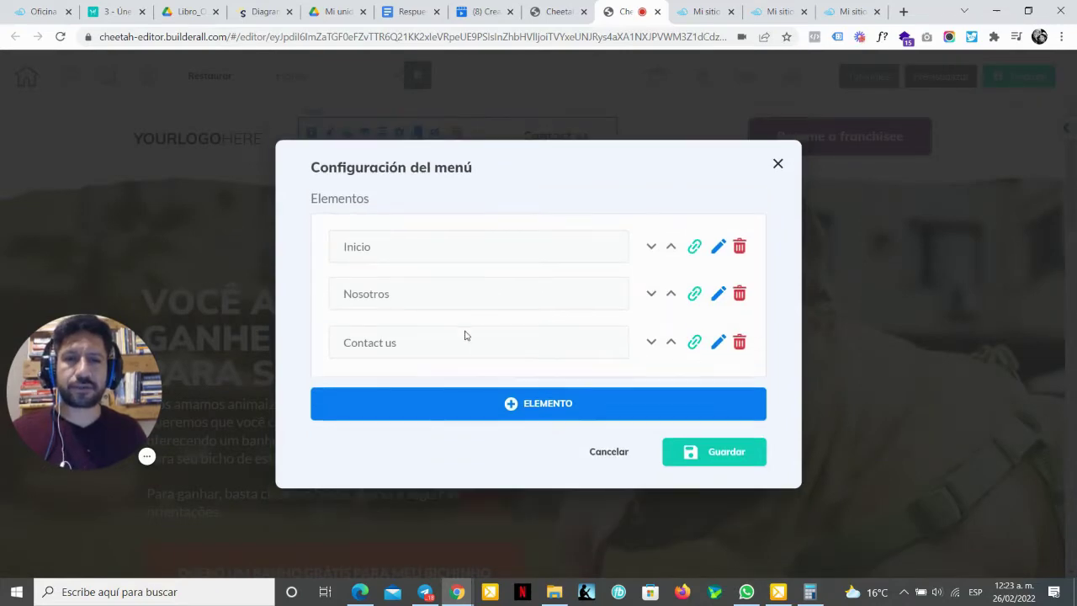
click(717, 341)
triple_click(411, 264)
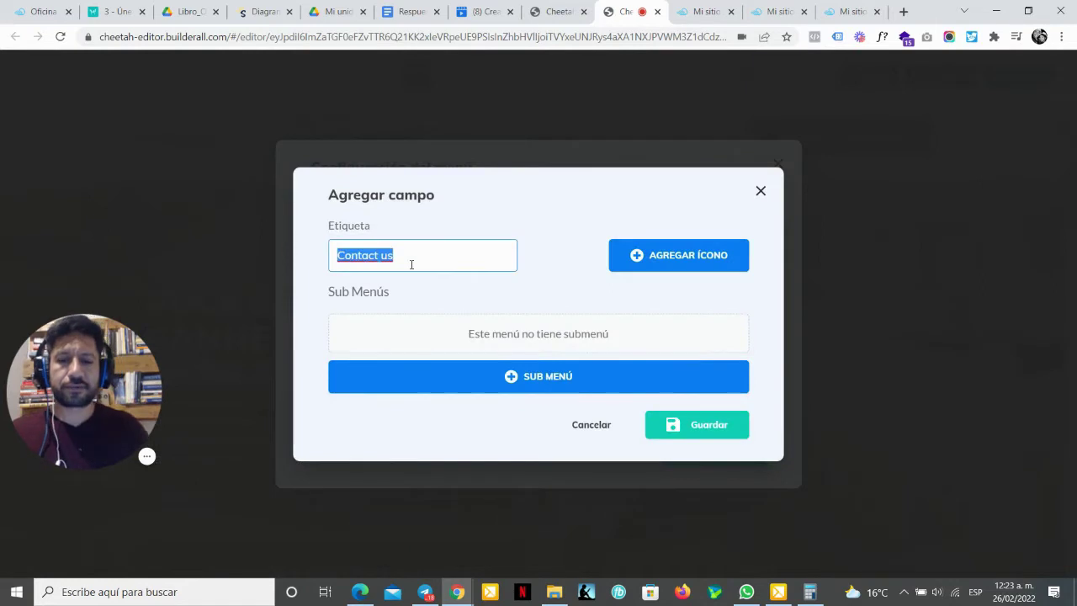
text(Contáctano)
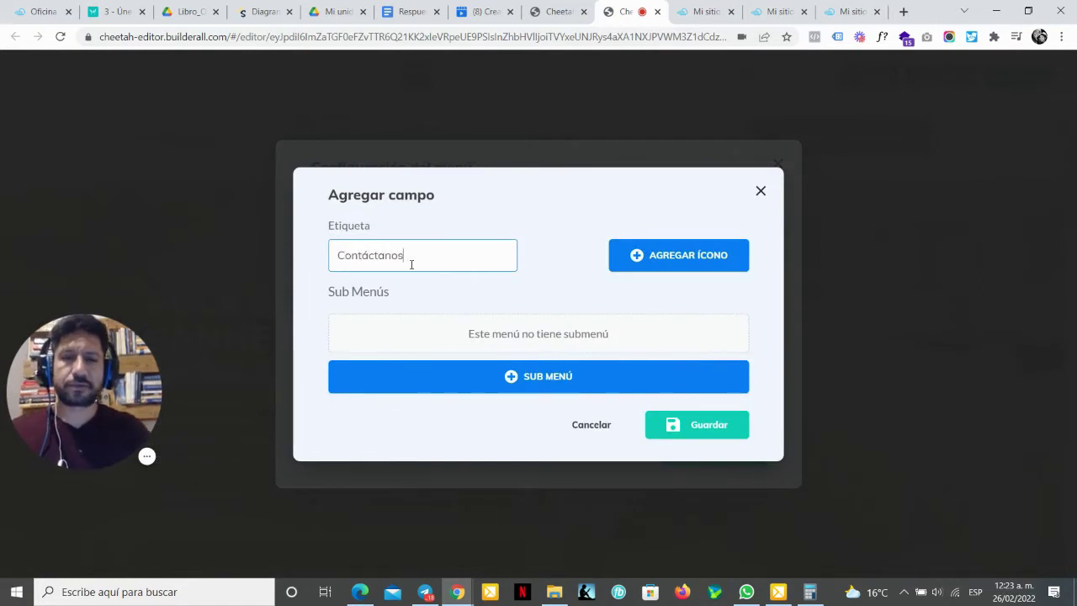
text(s)
click(698, 426)
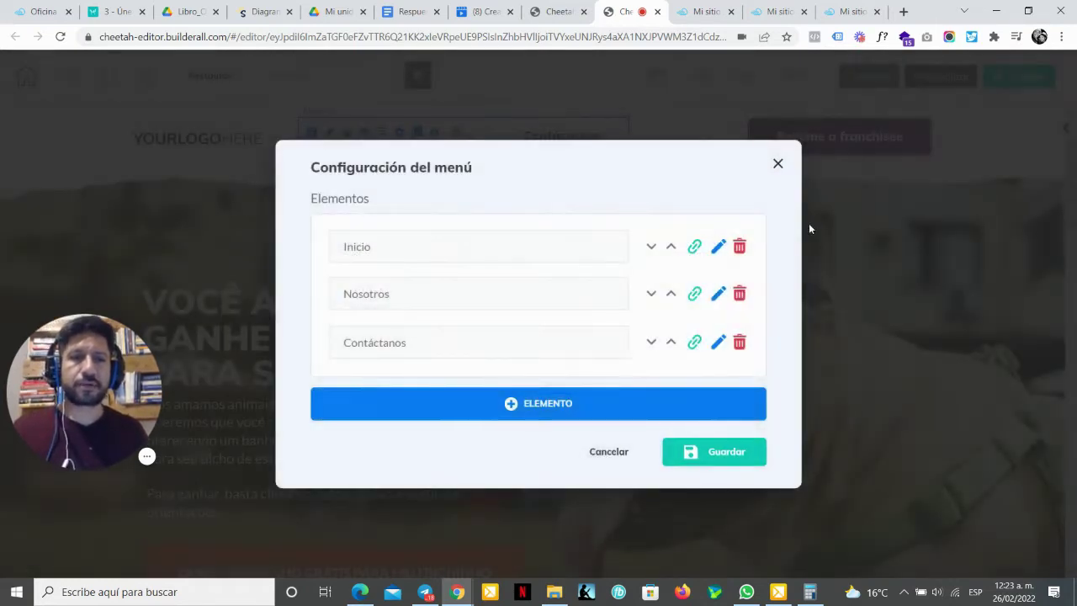
click(746, 462)
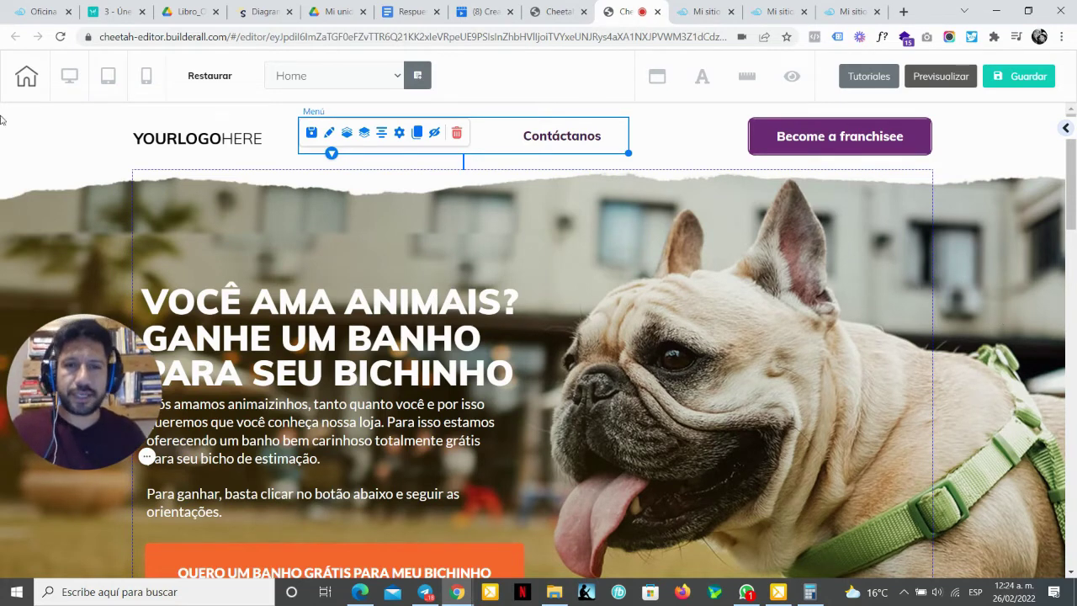
Step: Activate the anchor of the dog banner panel and name it "Inicio"
double_click(202, 193)
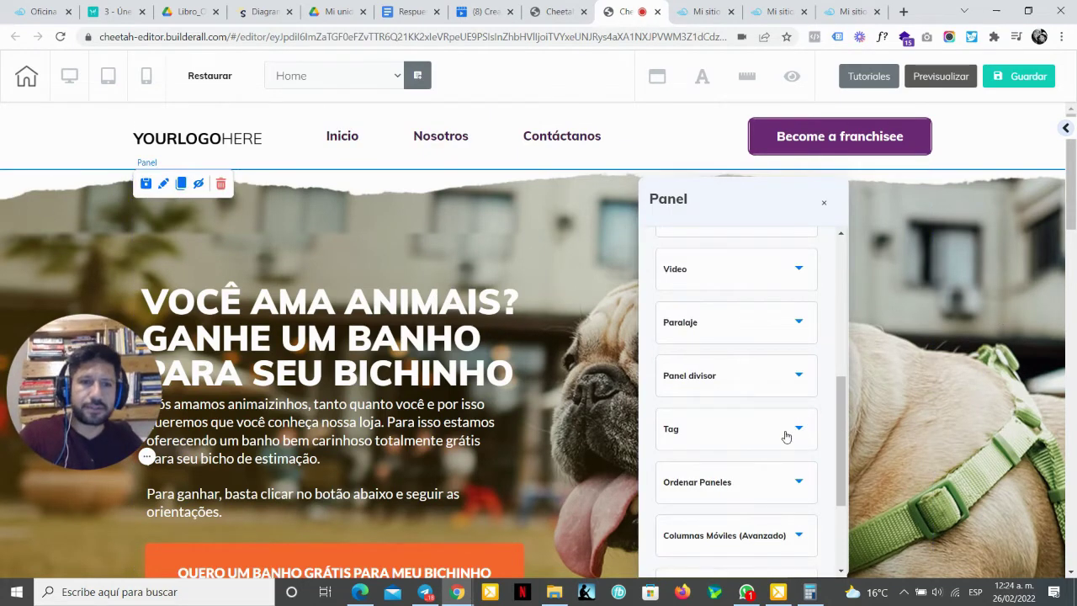
scroll(788, 433, down, 3)
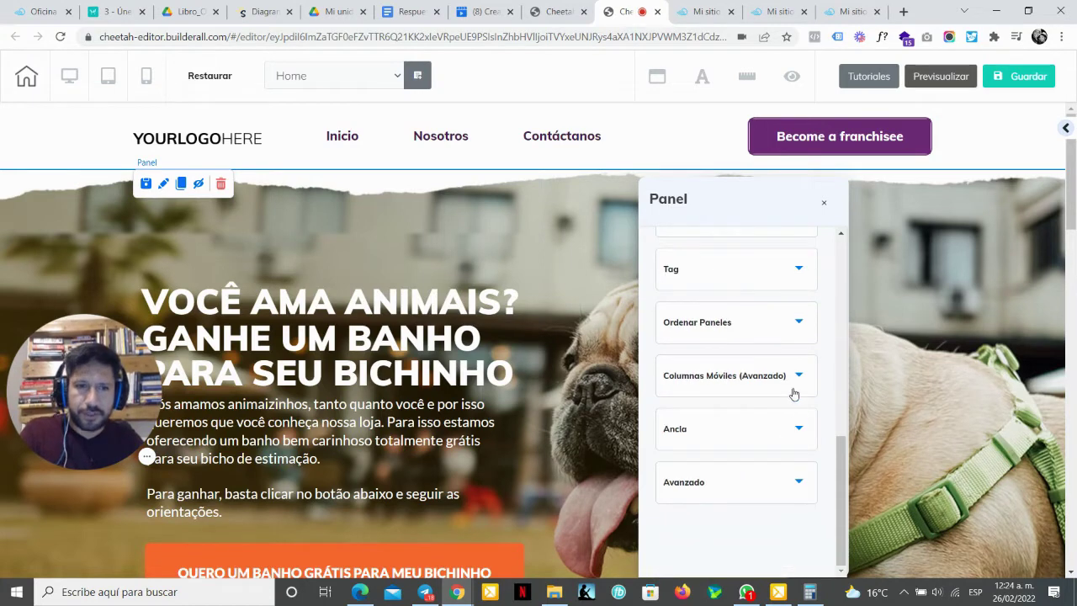
click(696, 433)
click(654, 493)
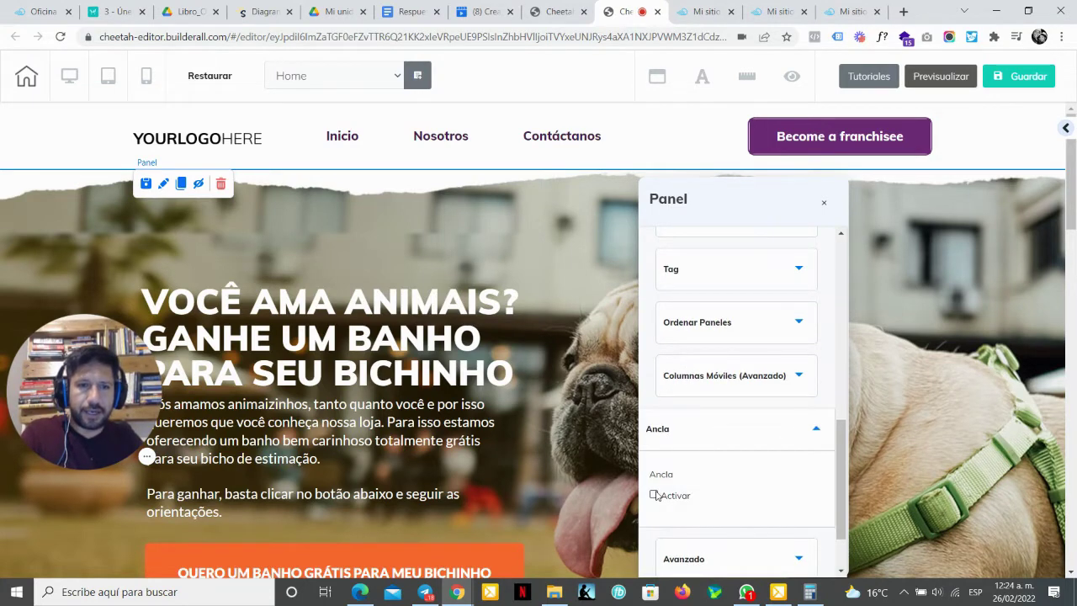
scroll(737, 505, down, 1)
click(734, 492)
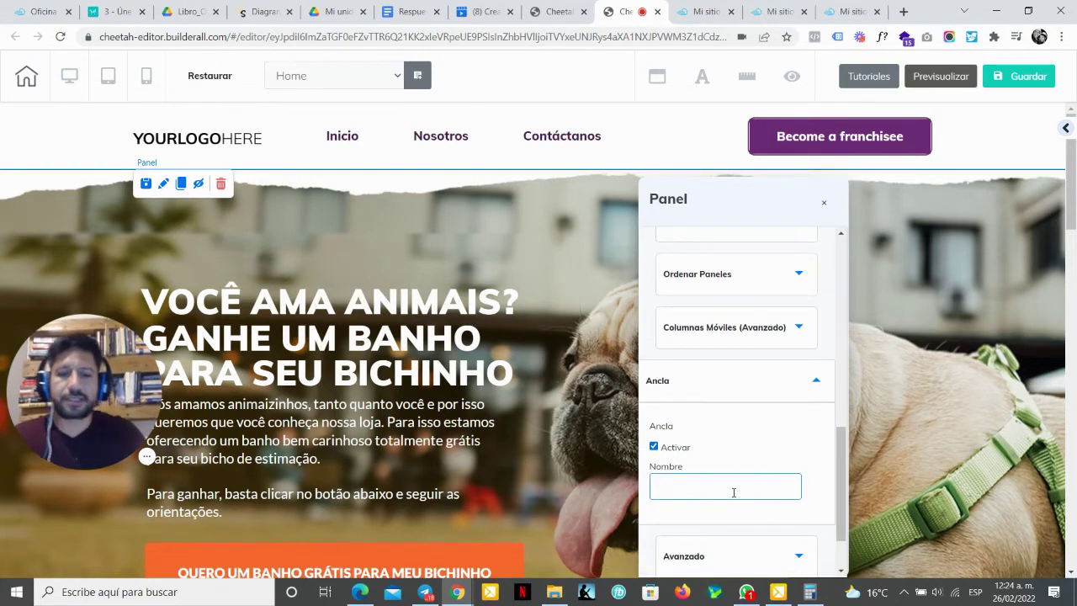
click(969, 437)
scroll(911, 429, down, 2)
scroll(911, 430, down, 2)
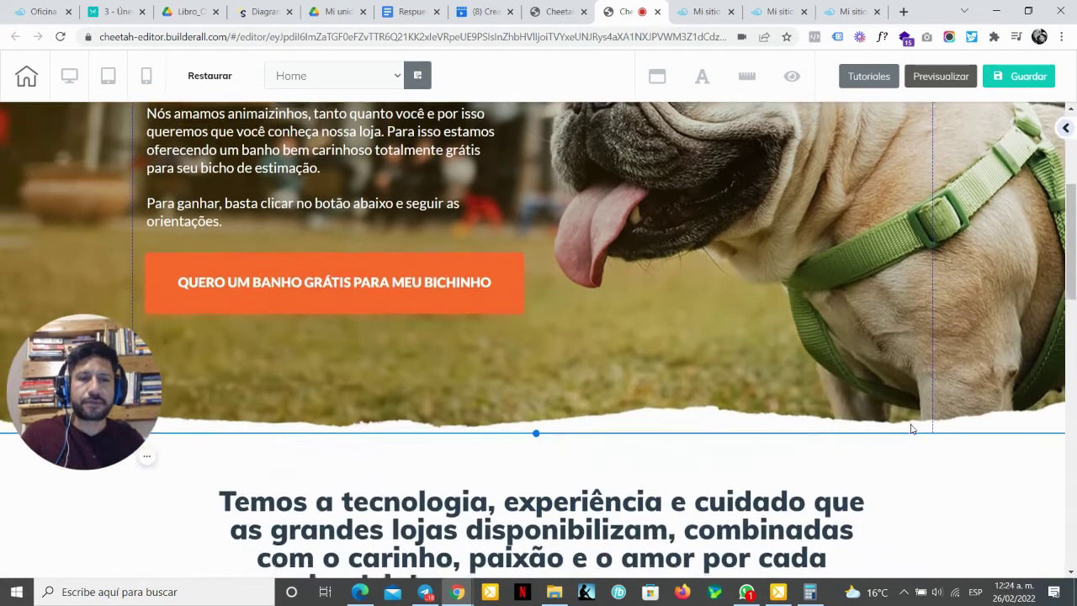
scroll(878, 348, up, 2)
click(657, 285)
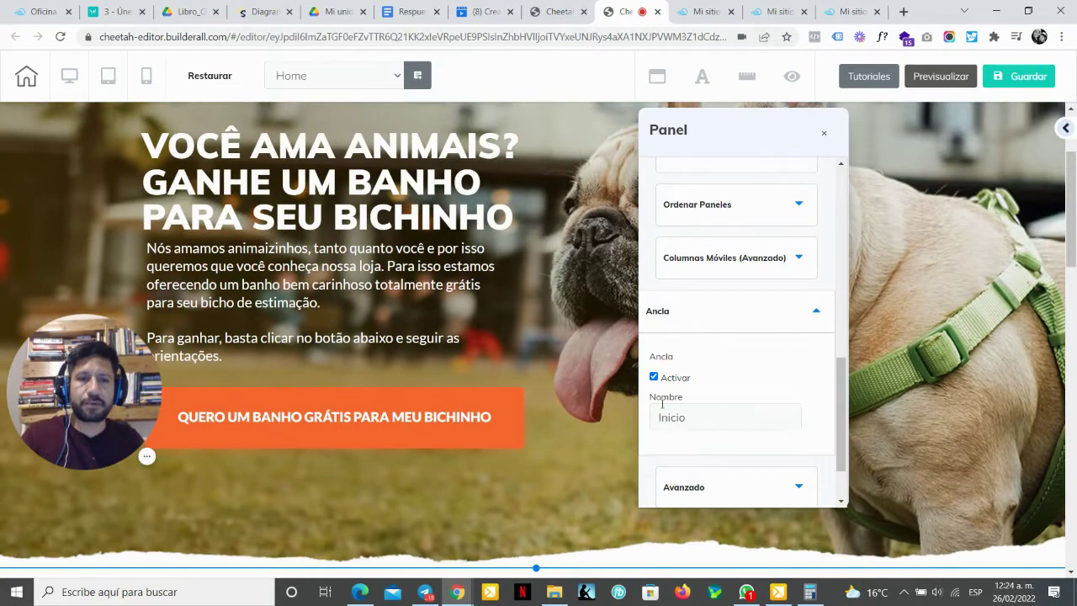
click(781, 303)
scroll(820, 370, down, 2)
scroll(819, 370, down, 2)
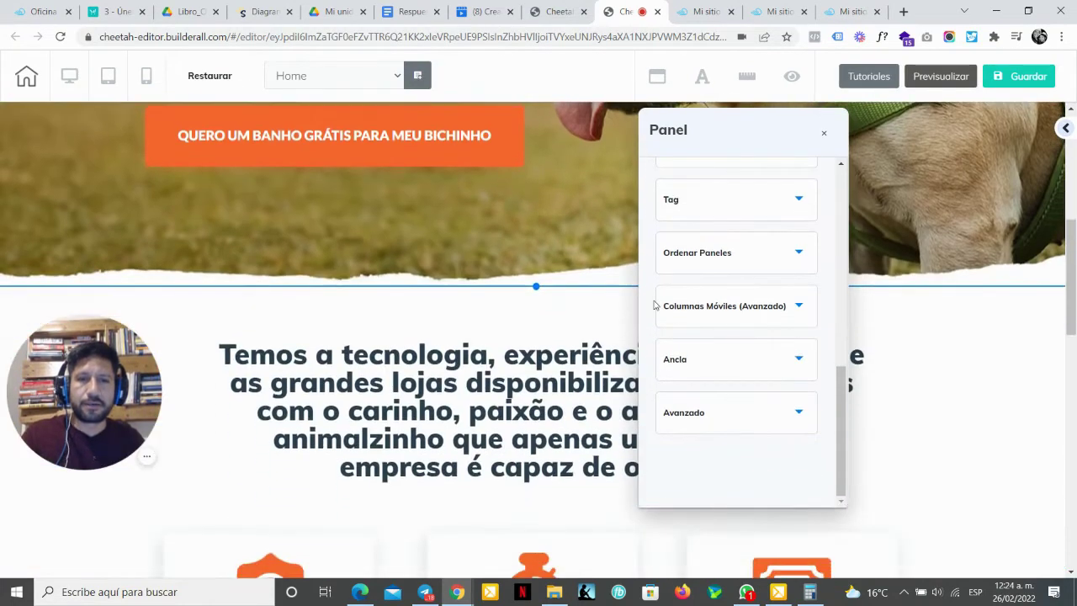
Step: Activate the anchor of the panel with the three feature cards and name it "nosotros"
click(985, 383)
scroll(870, 348, down, 4)
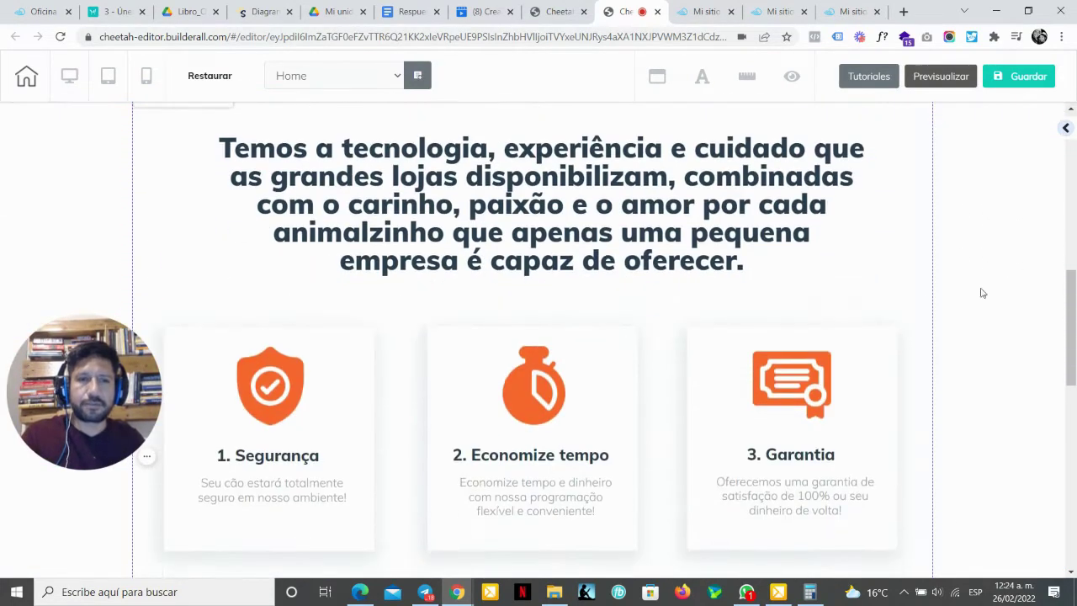
click(982, 294)
click(755, 361)
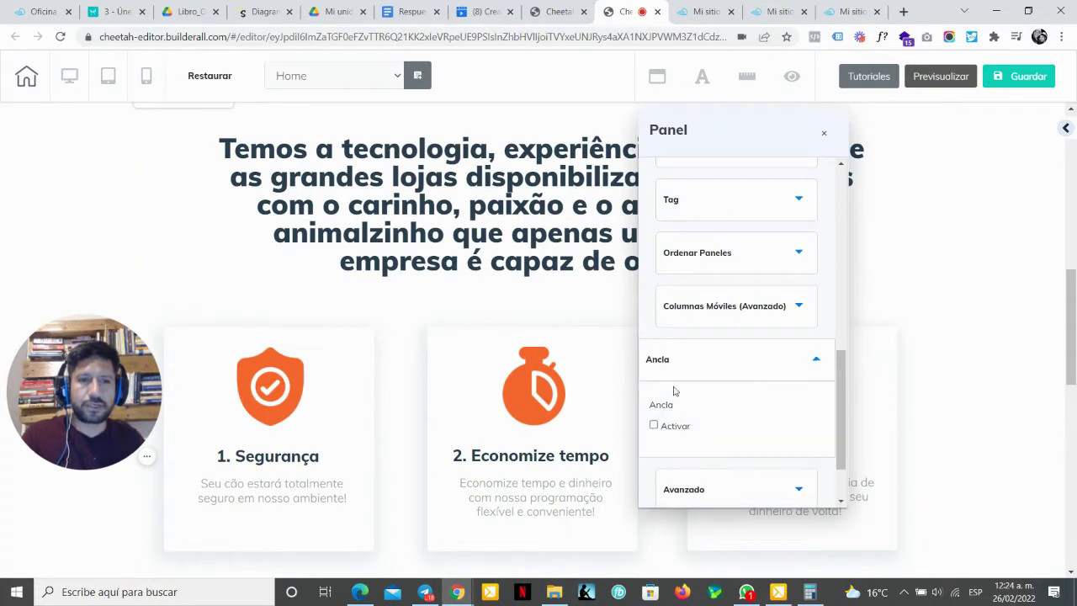
click(654, 426)
scroll(729, 425, down, 1)
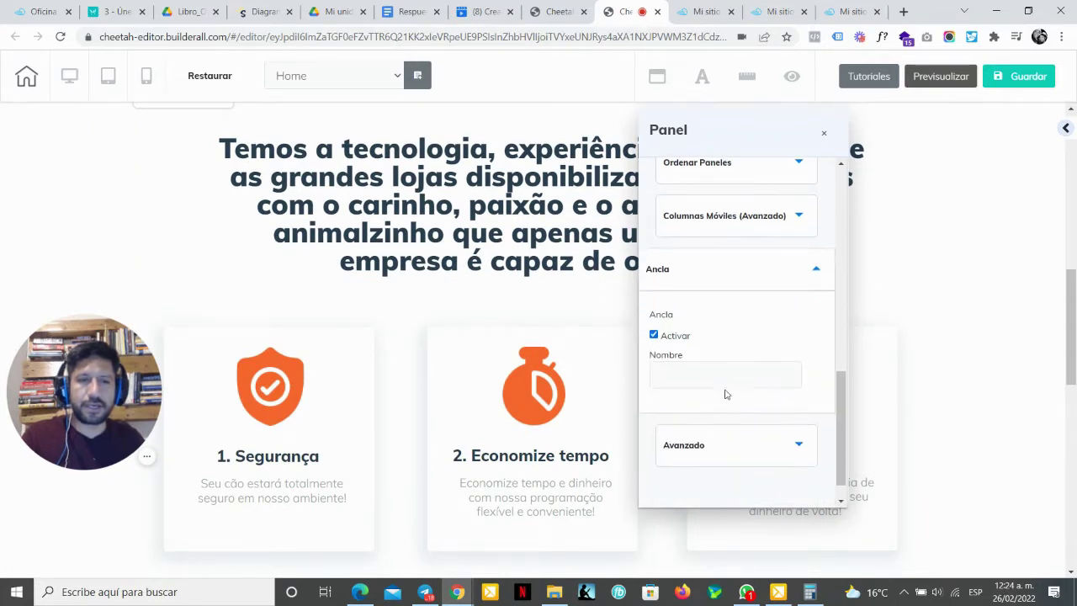
click(722, 376)
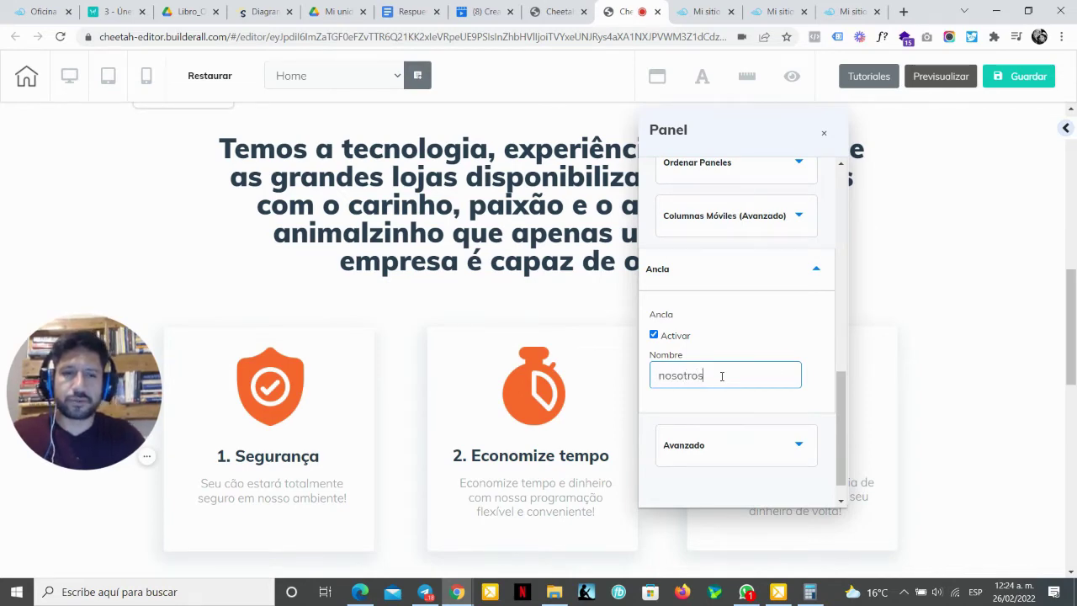
Step: Revise the first letter of the dog banner panel's anchor name
scroll(971, 314, up, 10)
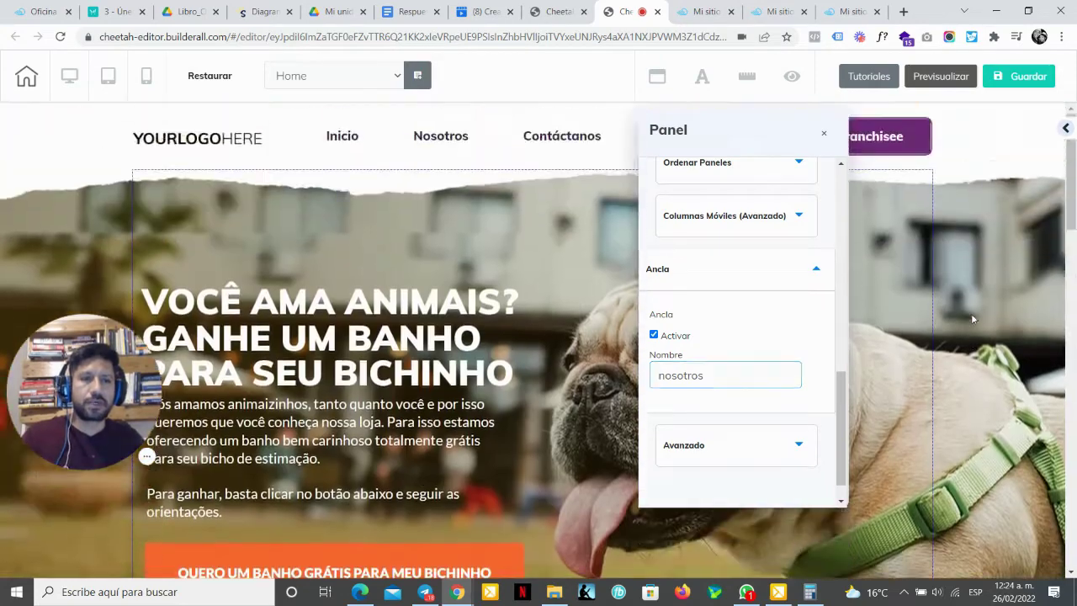
click(654, 446)
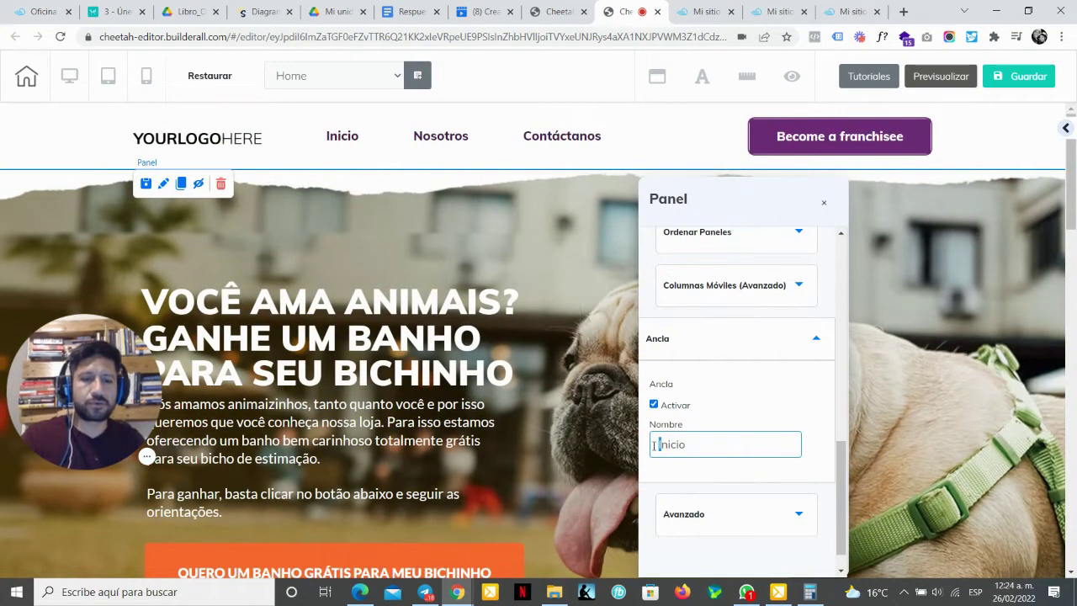
click(932, 403)
Step: Activate the anchor of the contact form panel and name it "contacto"
scroll(931, 402, down, 10)
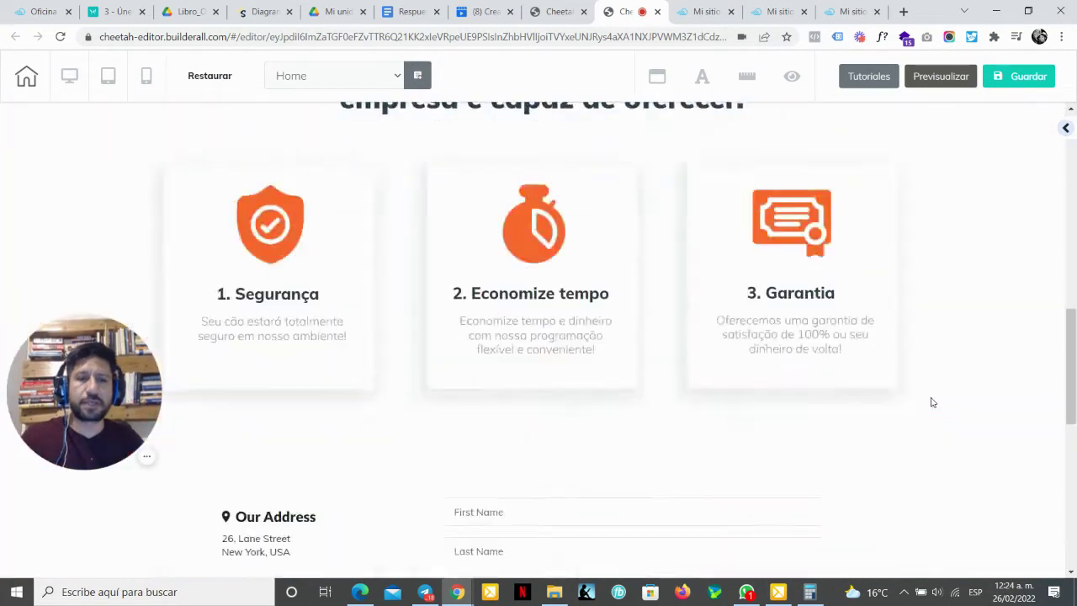
scroll(929, 401, up, 2)
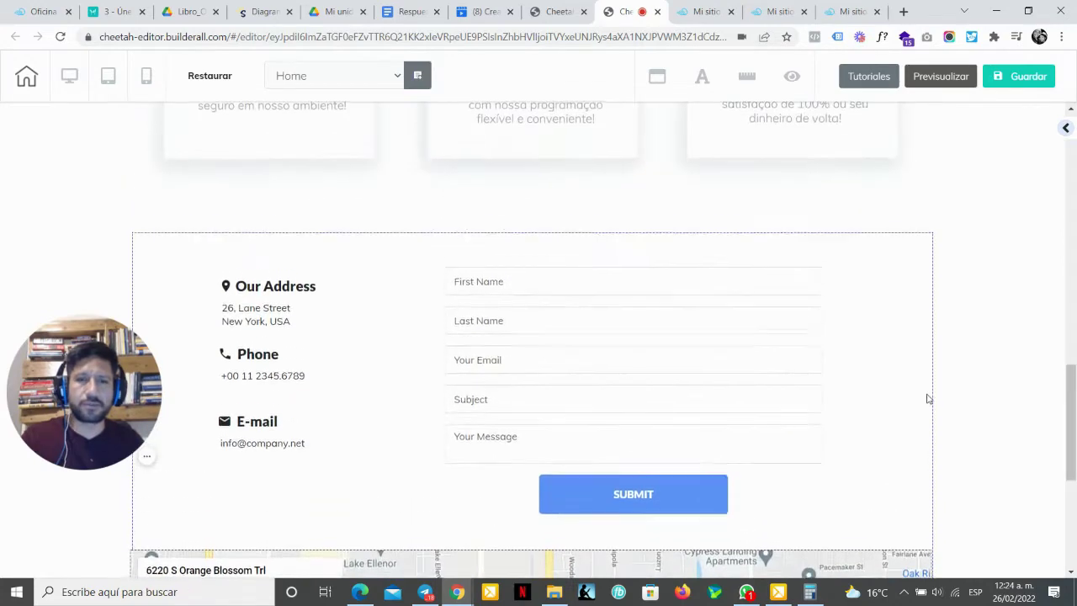
scroll(928, 399, down, 1)
scroll(928, 399, down, 1)
scroll(462, 313, up, 1)
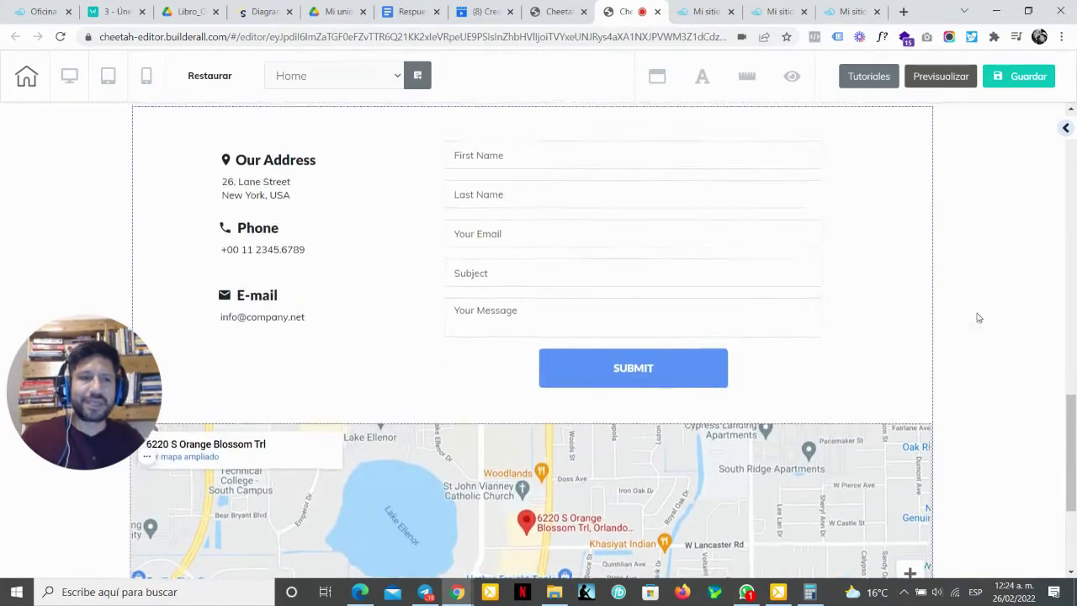
click(979, 318)
click(654, 355)
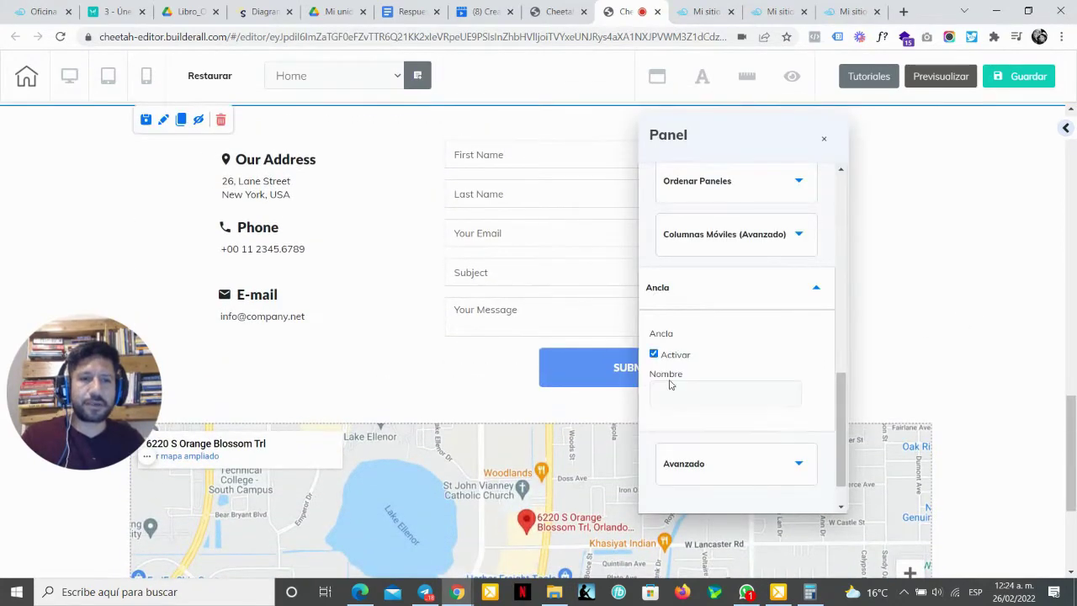
click(682, 399)
text(contacto)
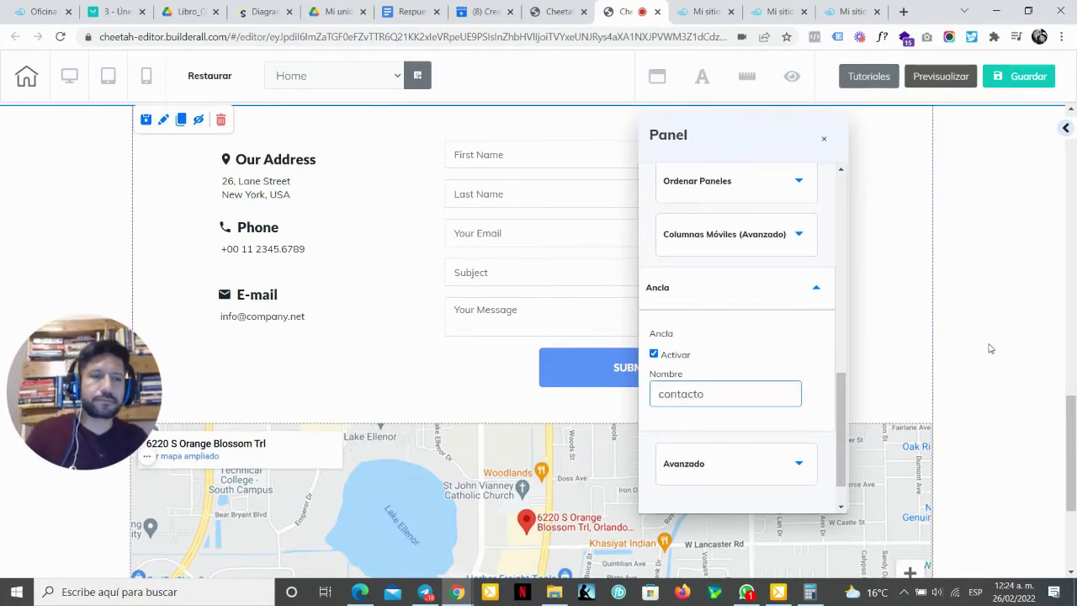
click(988, 349)
scroll(993, 372, down, 3)
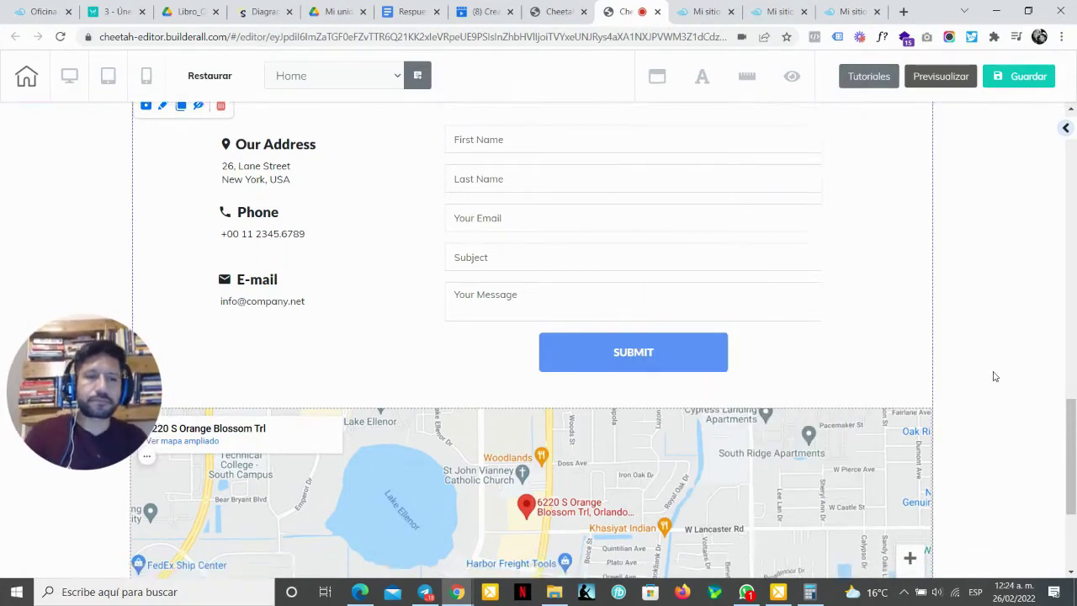
Step: Save the home page and switch to the published website in its own browser tab
scroll(996, 376, up, 15)
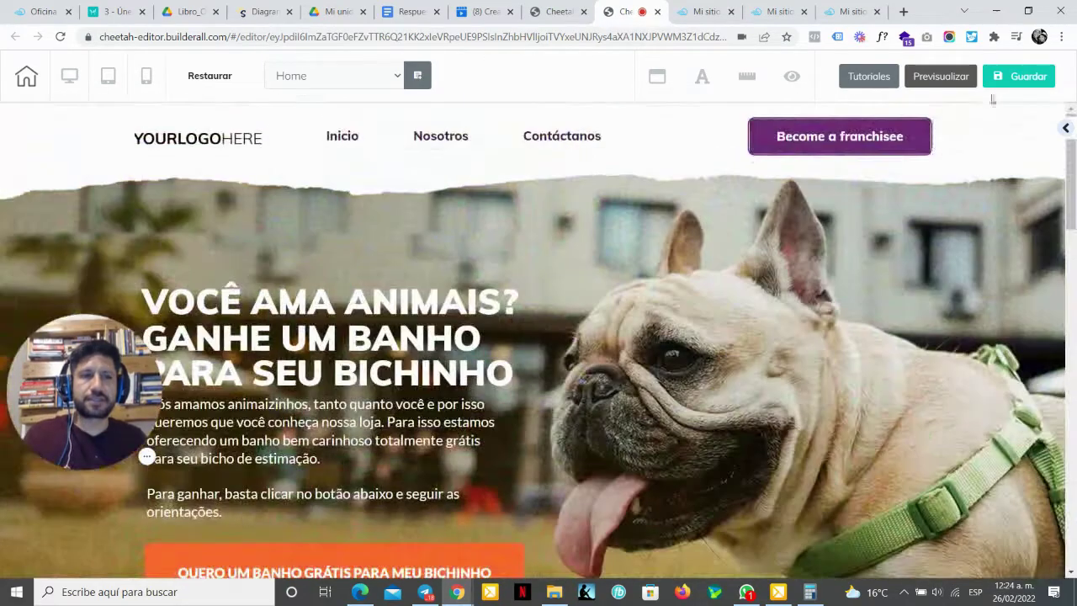
click(1021, 75)
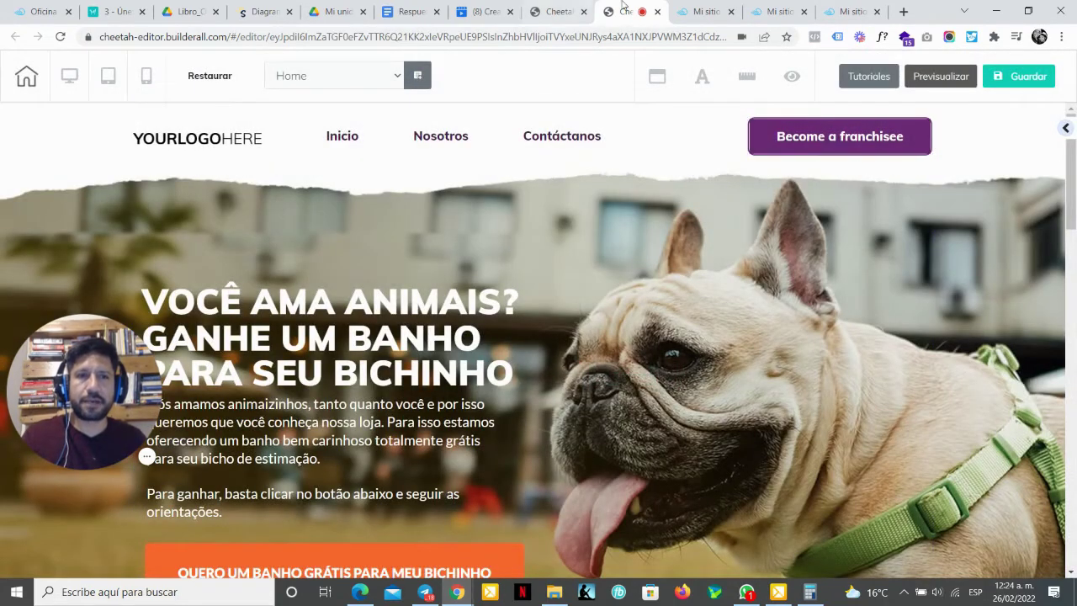
click(726, 13)
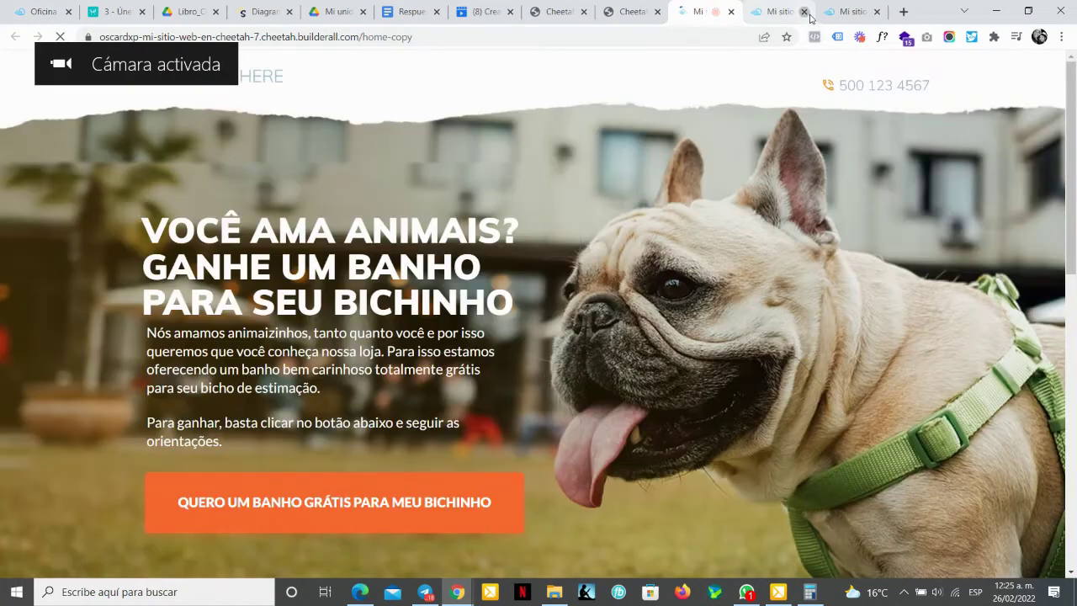
Step: Close the two extra tabs of the published website and return to the Cheetah editor tab
click(803, 12)
click(804, 12)
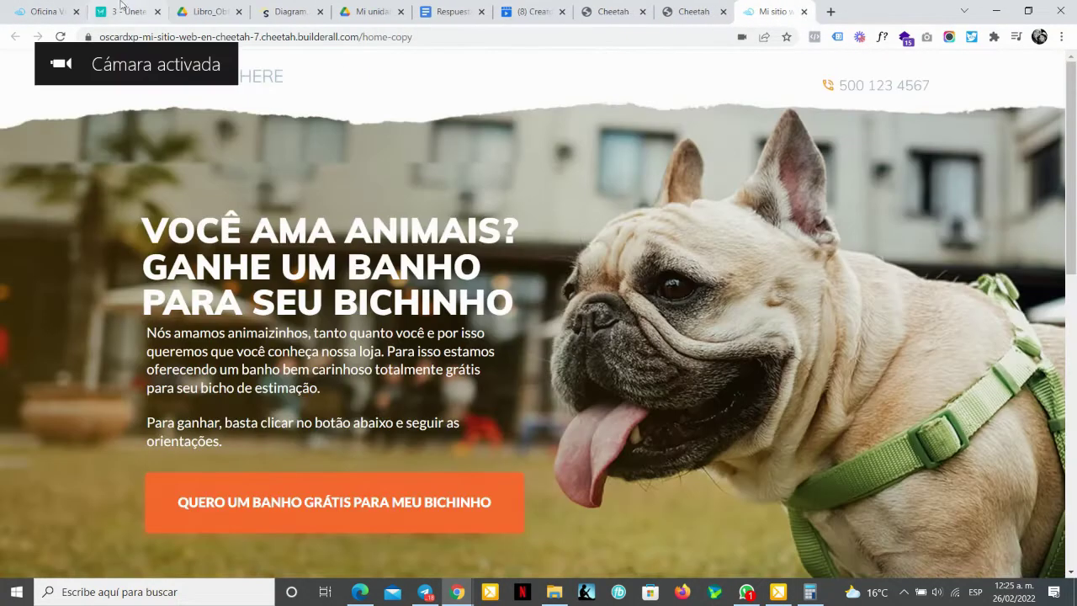
click(691, 12)
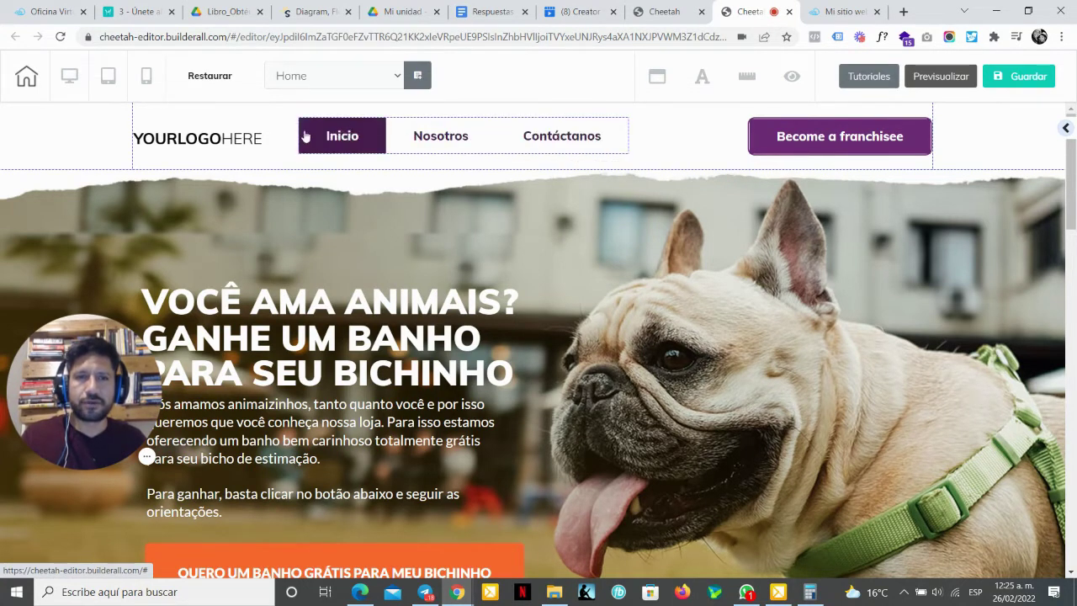
Step: Open the header menu's item configuration and link the Inicio item to the Home page anchor "inicio"
click(394, 145)
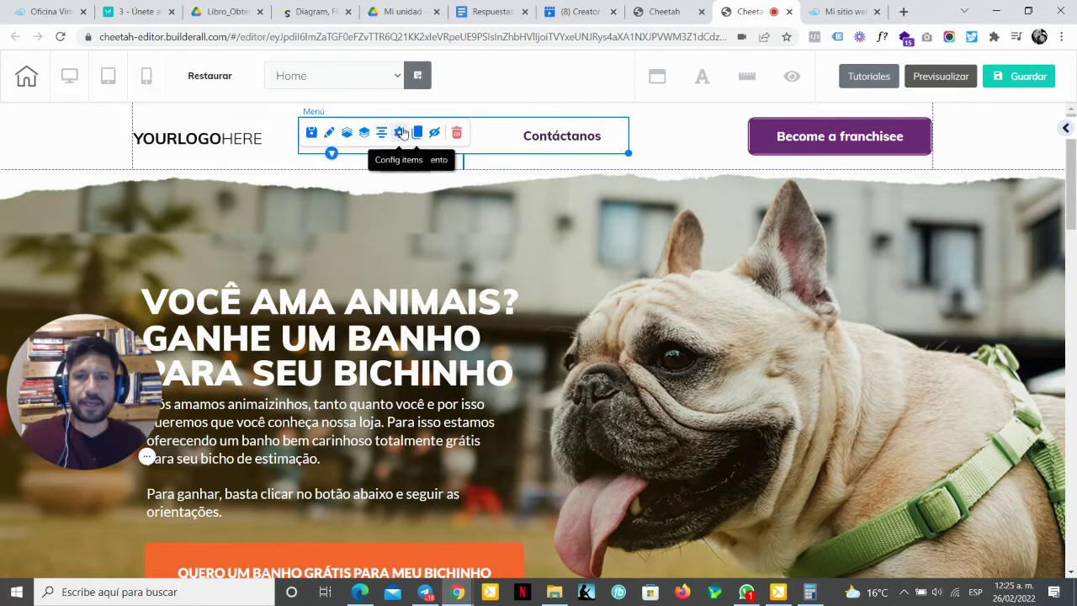
click(400, 133)
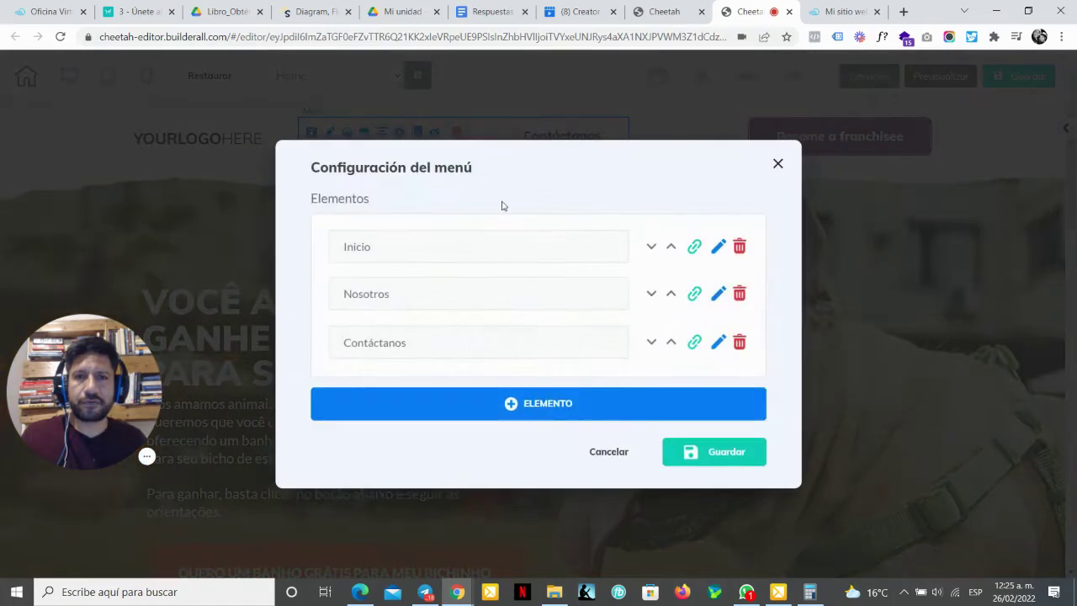
click(693, 247)
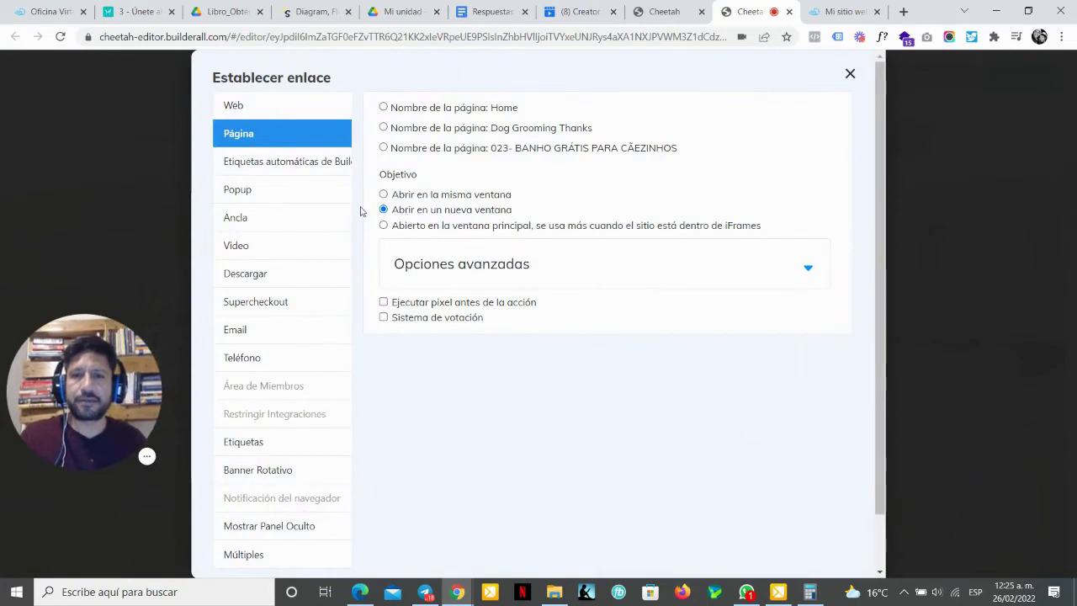
click(249, 218)
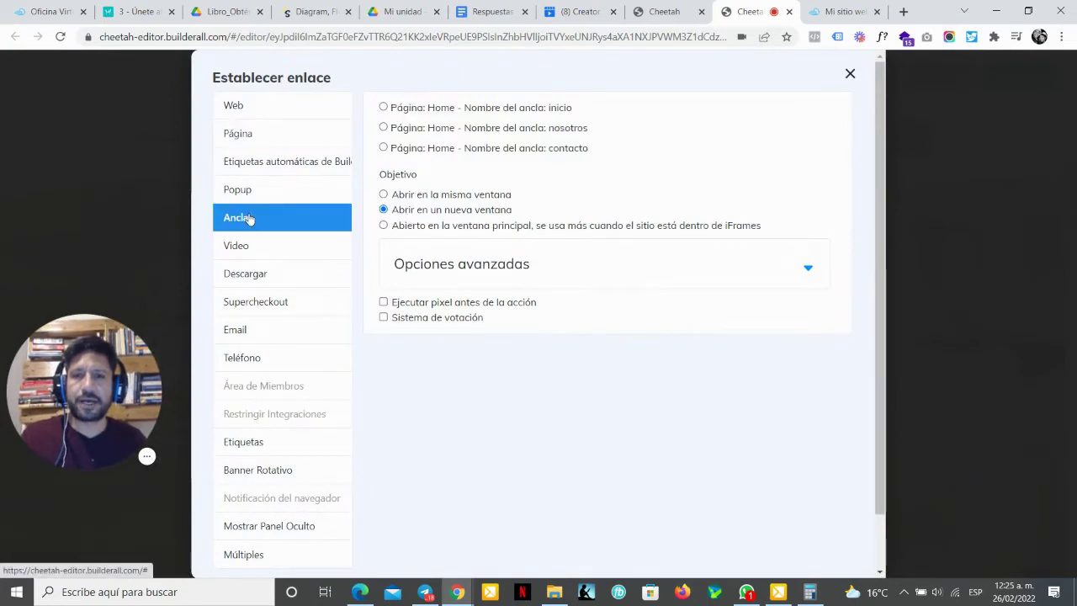
click(549, 111)
scroll(804, 471, down, 1)
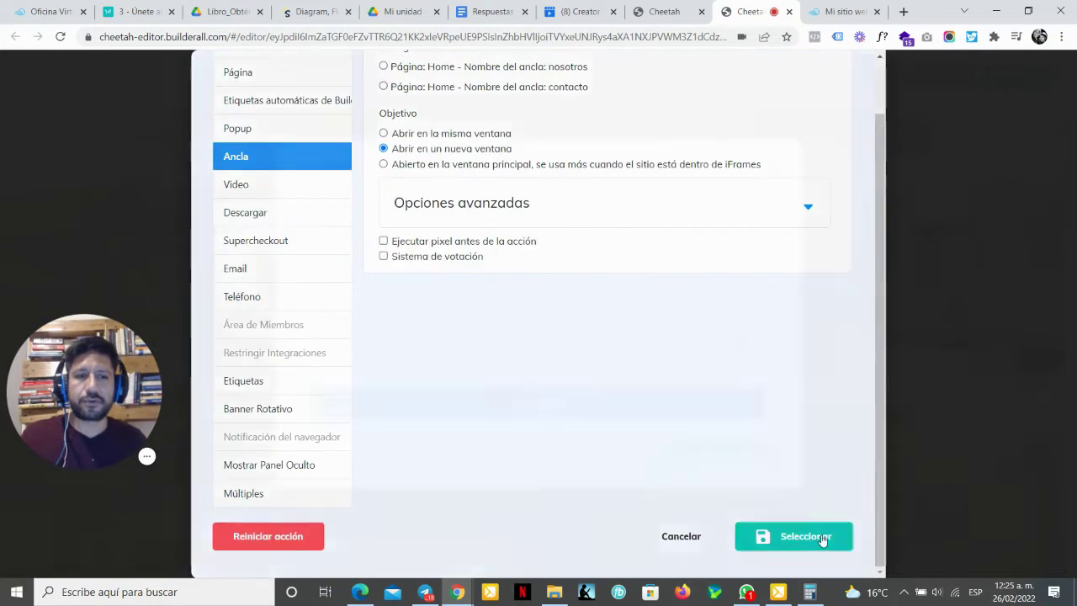
click(822, 537)
Step: Link the Nosotros menu item to the Home page anchor "nosotros"
click(697, 293)
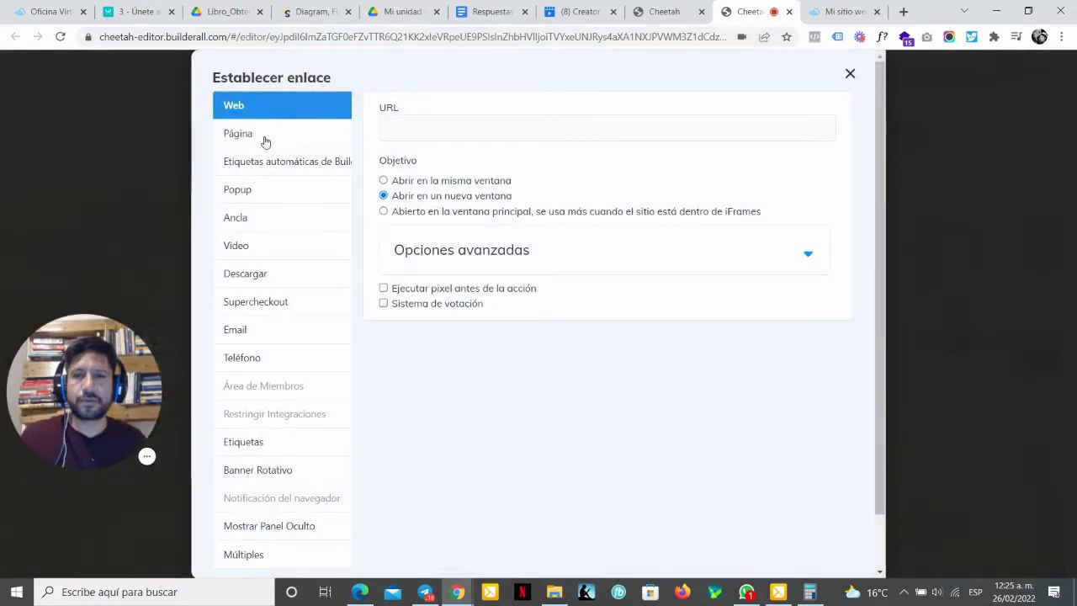
click(249, 224)
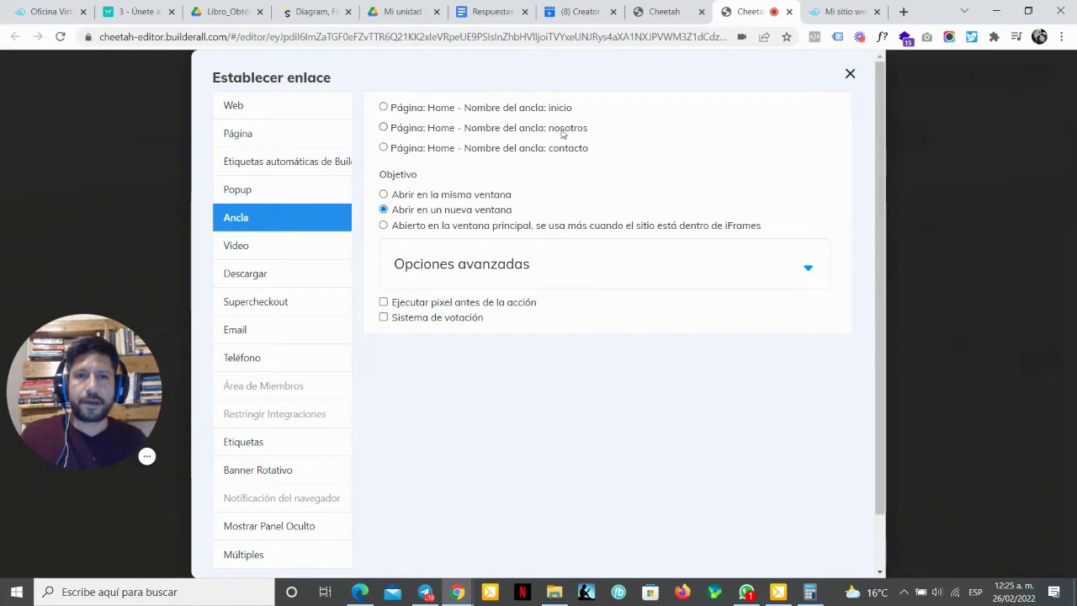
scroll(770, 383, down, 2)
click(760, 533)
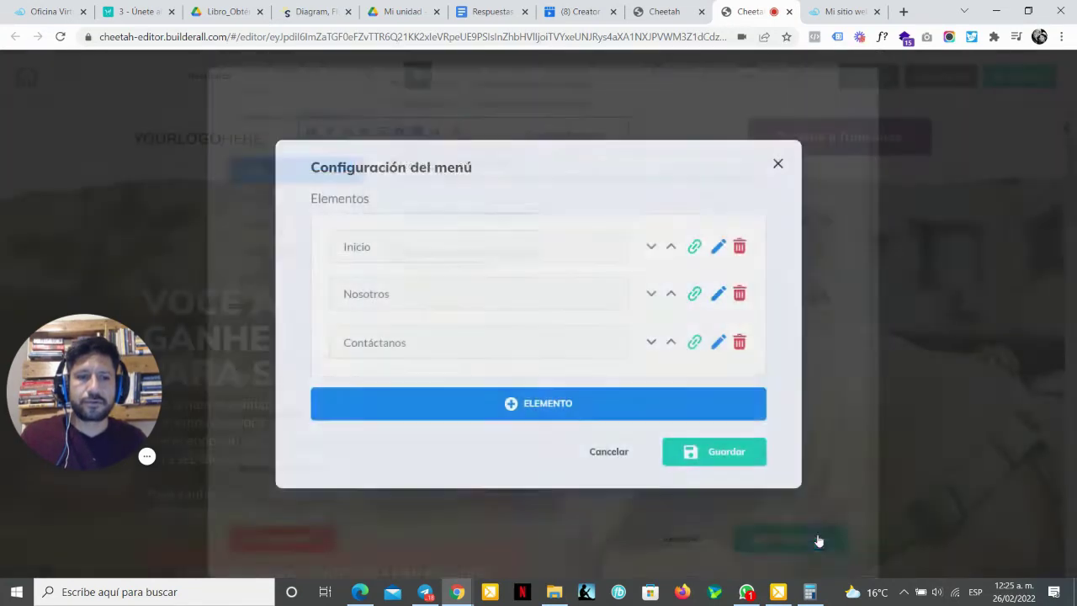
Step: Link the Contáctanos menu item to the Home page anchor "contacto" and save the menu configuration
click(695, 342)
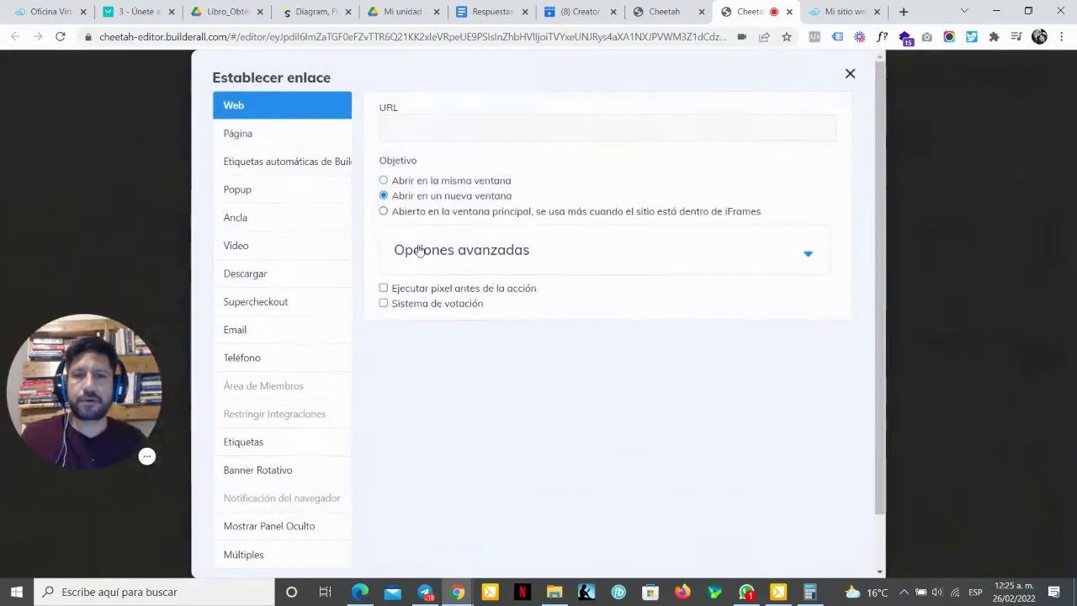
click(244, 218)
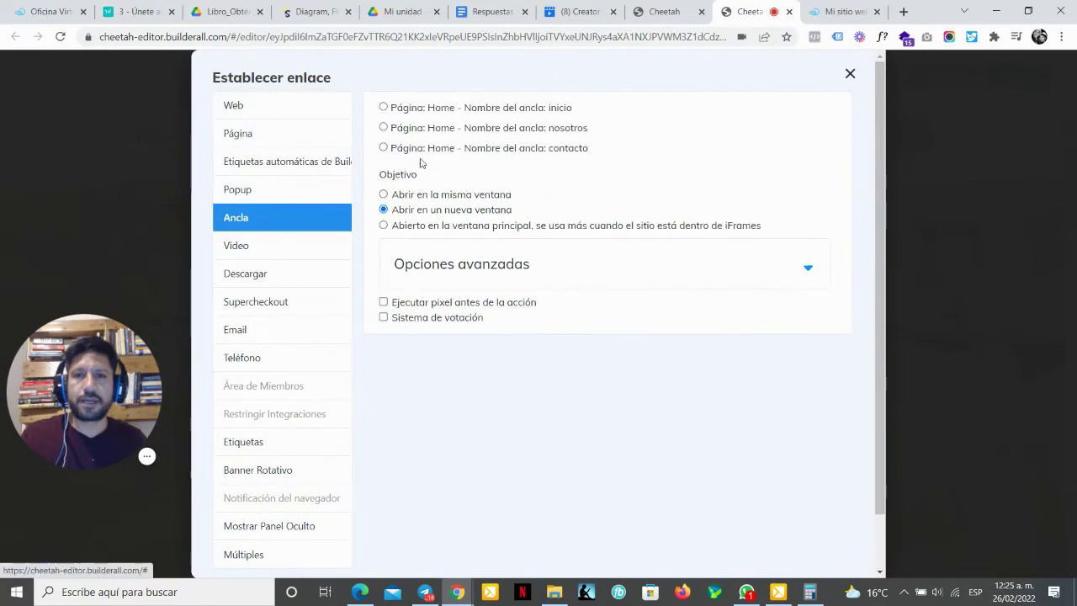
scroll(849, 560, down, 3)
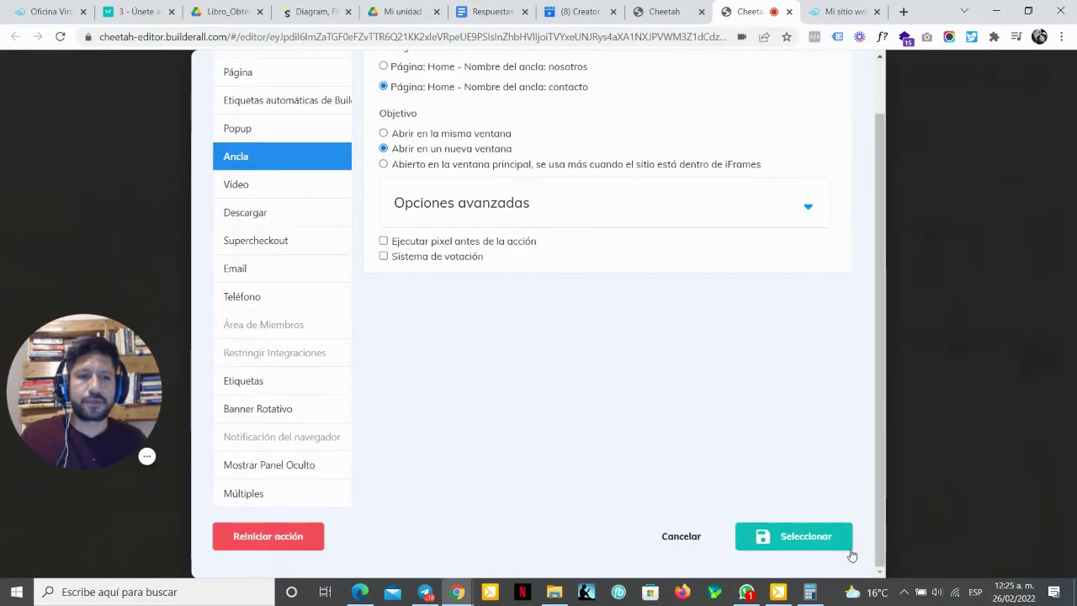
click(833, 539)
click(724, 452)
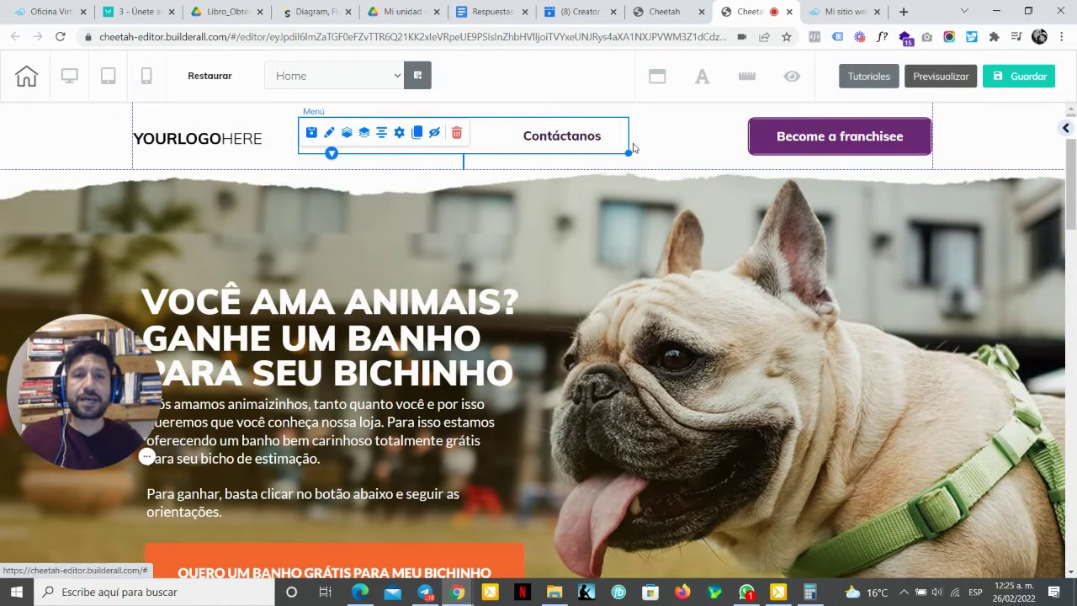
Step: Save and publish the home page, and switch to the published website's browser tab
scroll(724, 291, down, 15)
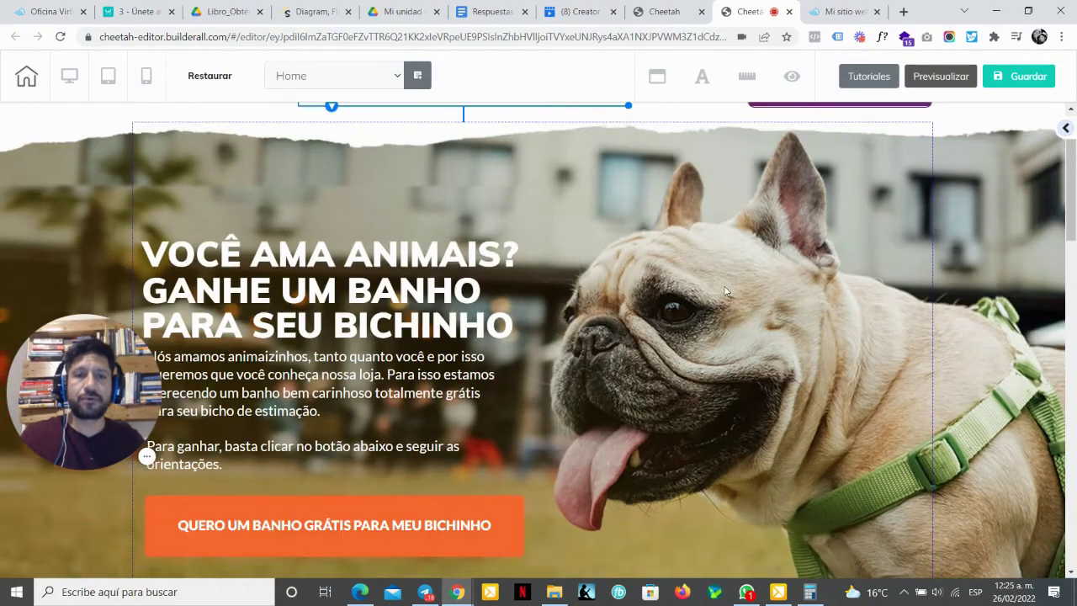
scroll(724, 291, up, 12)
scroll(724, 292, up, 2)
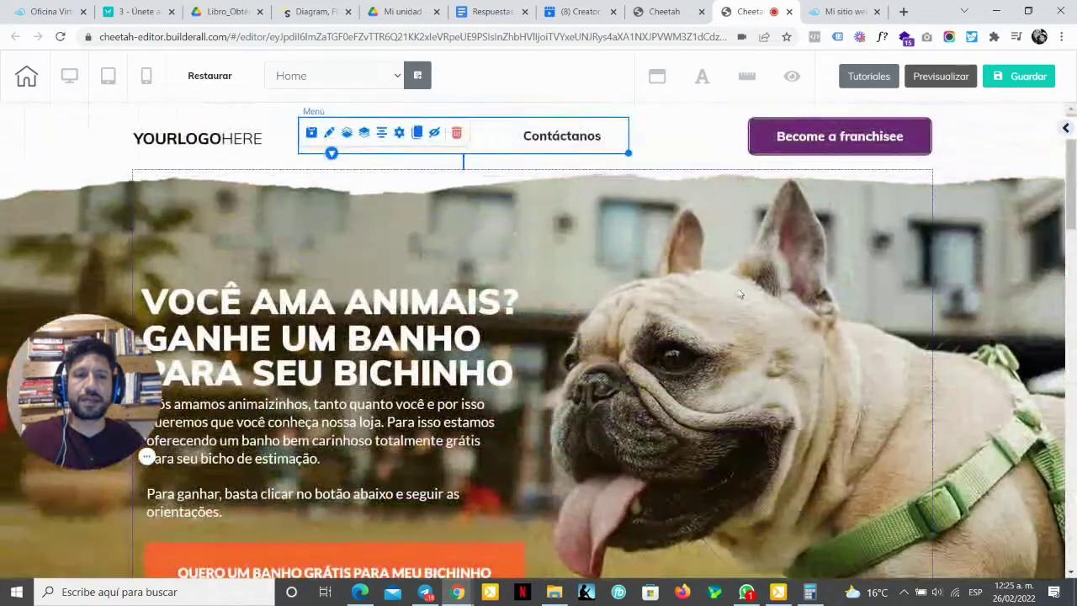
click(1031, 79)
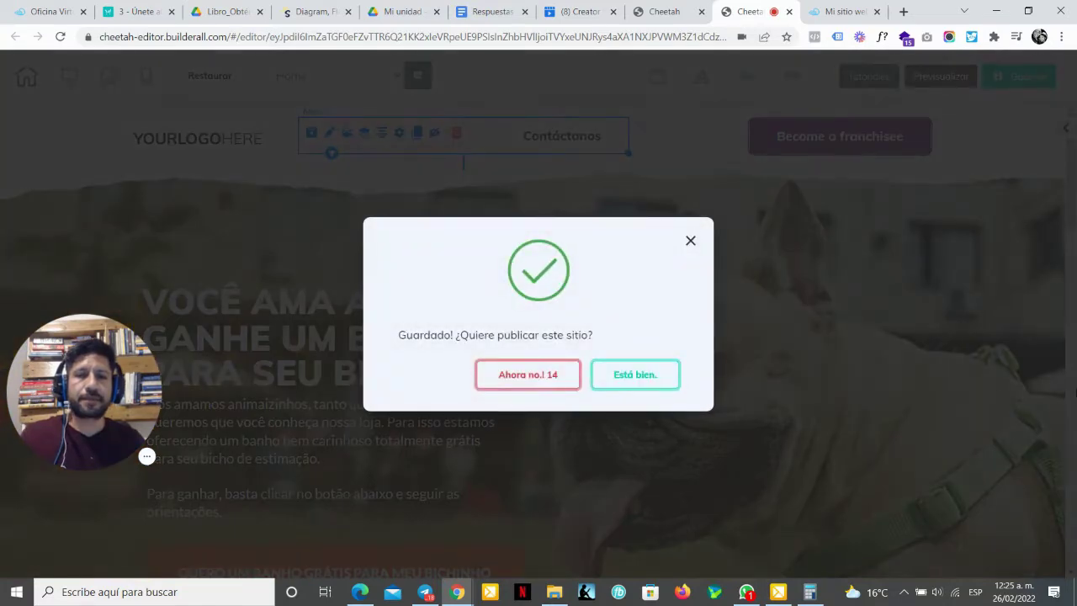
key(Return)
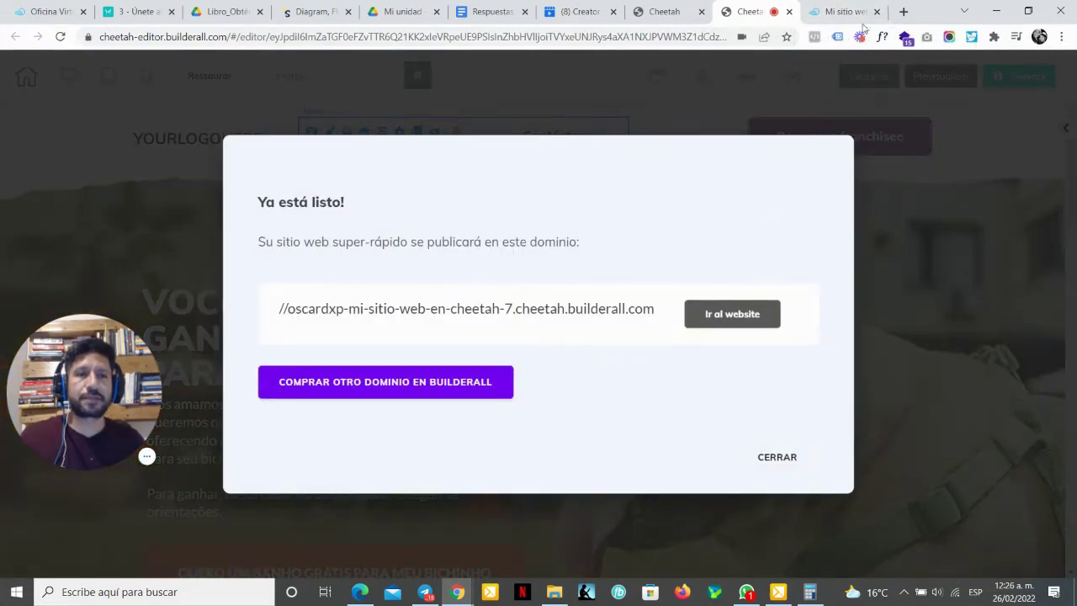
click(844, 12)
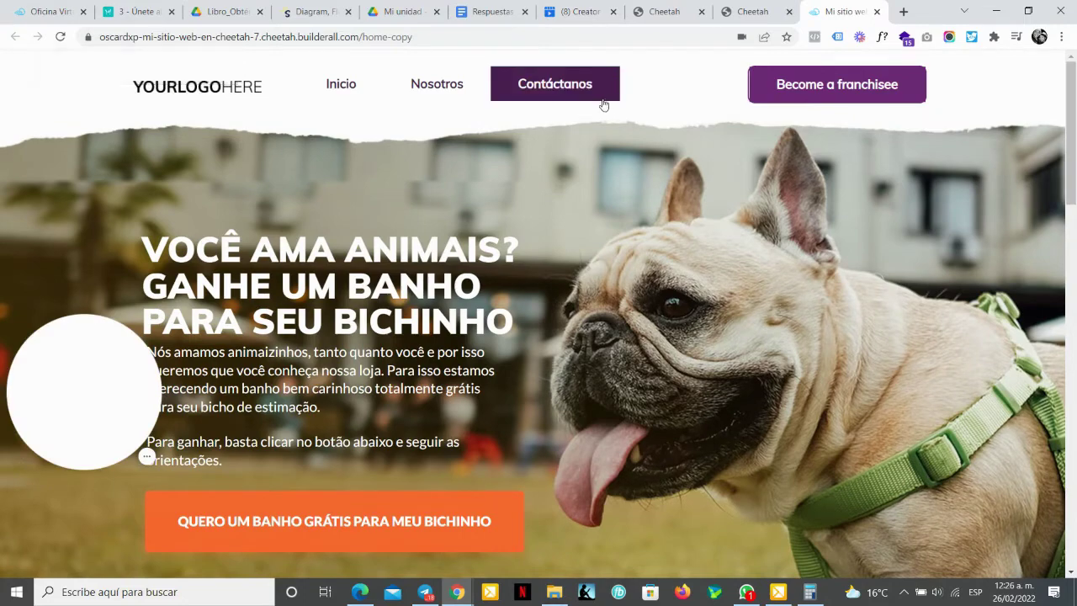
Step: Test the Contáctanos menu link on the published website and check whether the header follows while scrolling
click(551, 82)
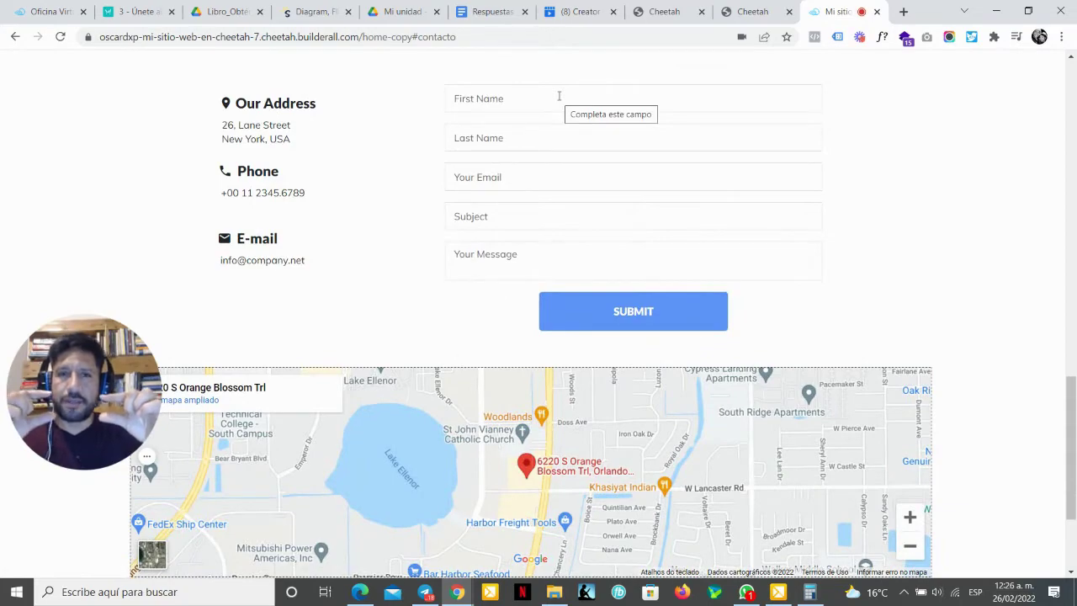
scroll(559, 96, up, 10)
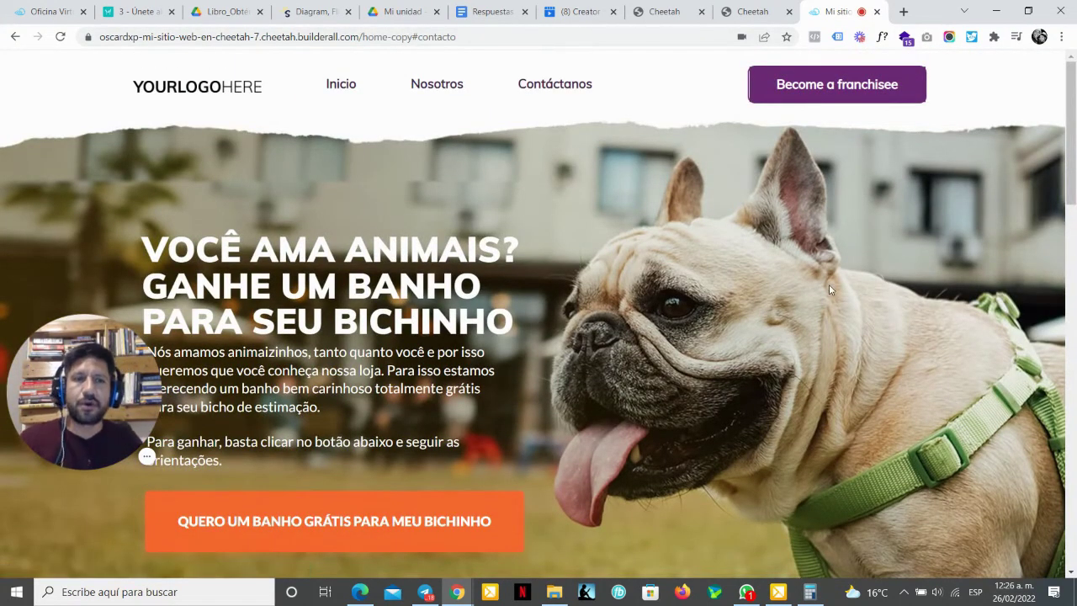
scroll(829, 284, down, 10)
scroll(830, 177, up, 8)
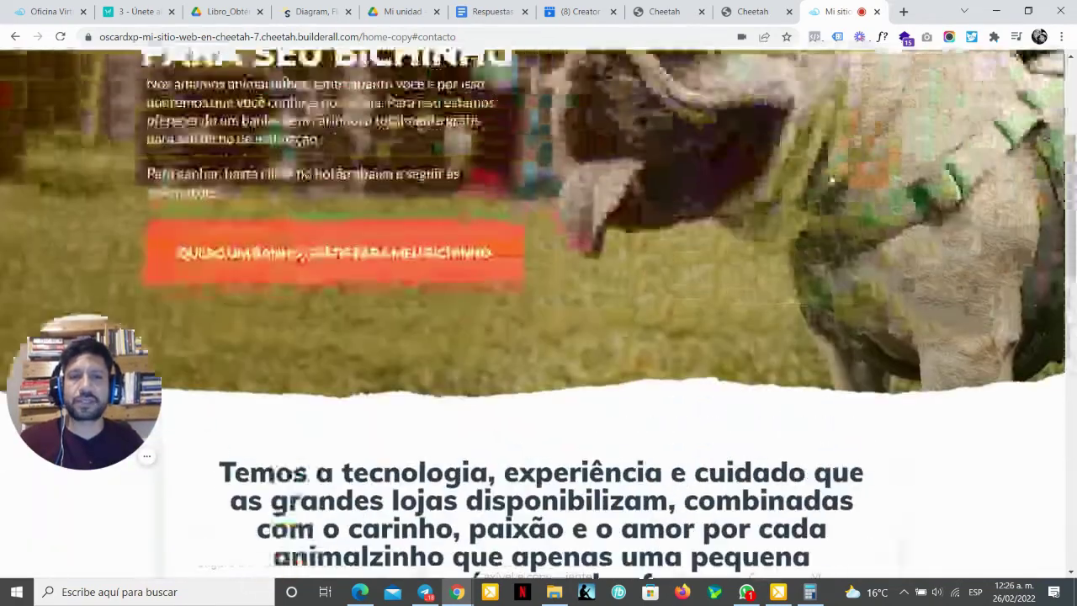
scroll(830, 177, up, 4)
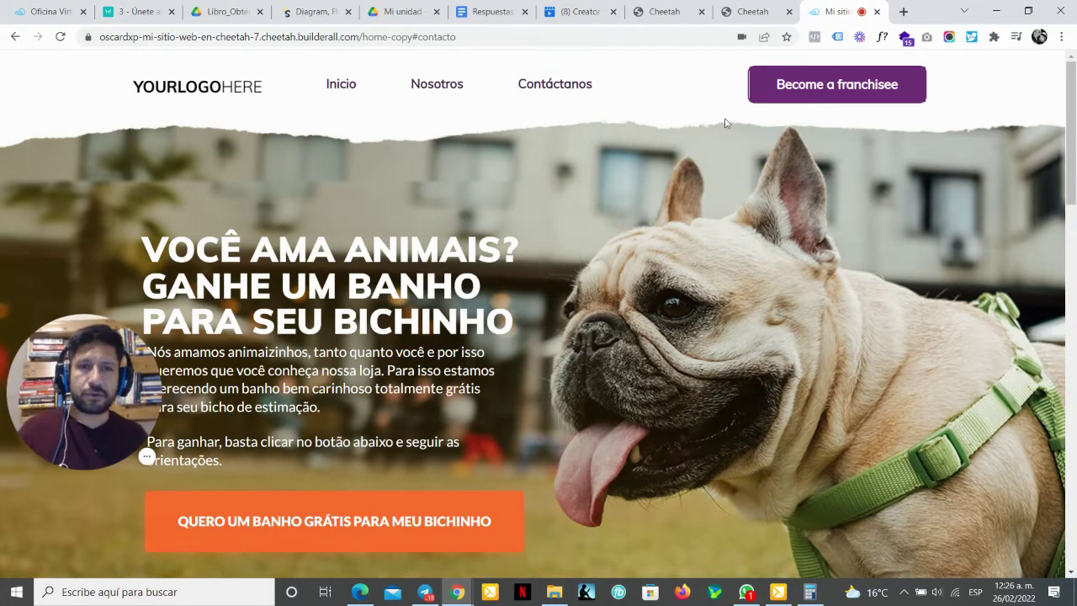
scroll(741, 134, down, 2)
scroll(808, 151, up, 2)
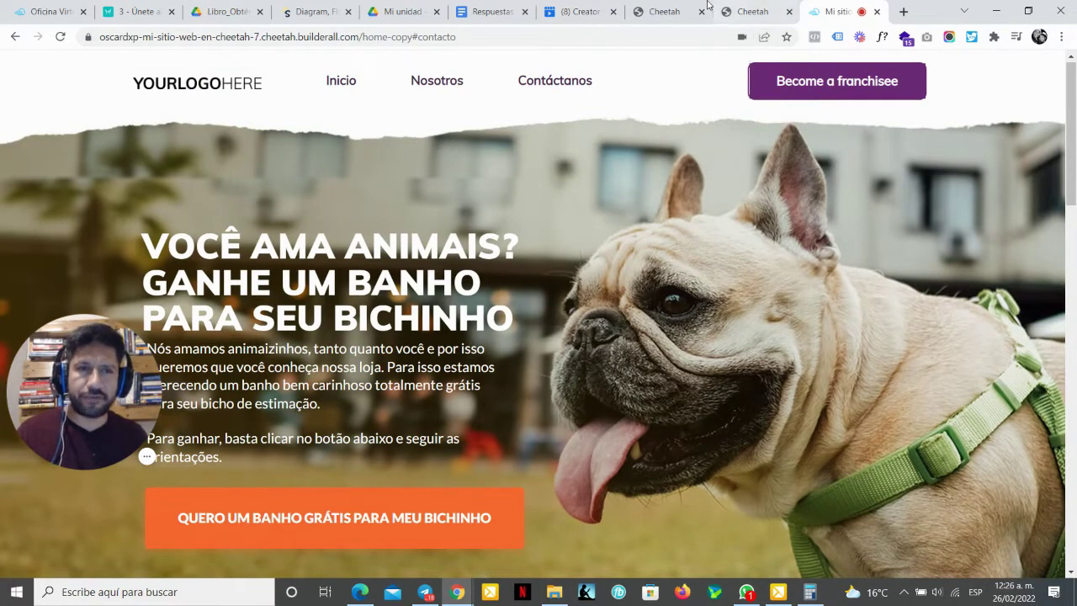
Step: Return to the editor, dismiss the publication dialog and open the header panel's settings
click(739, 10)
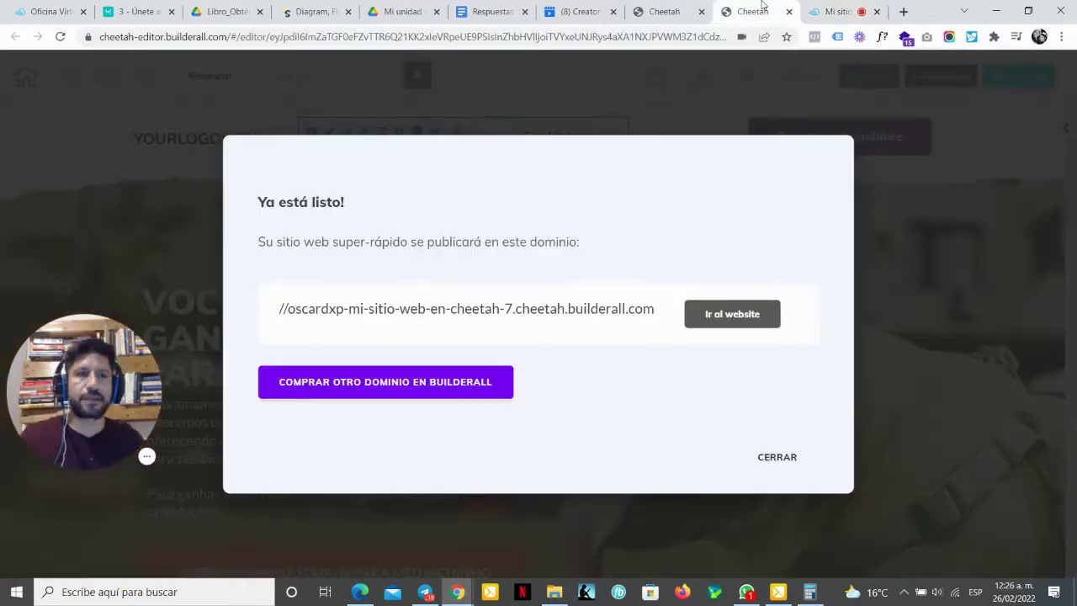
click(793, 461)
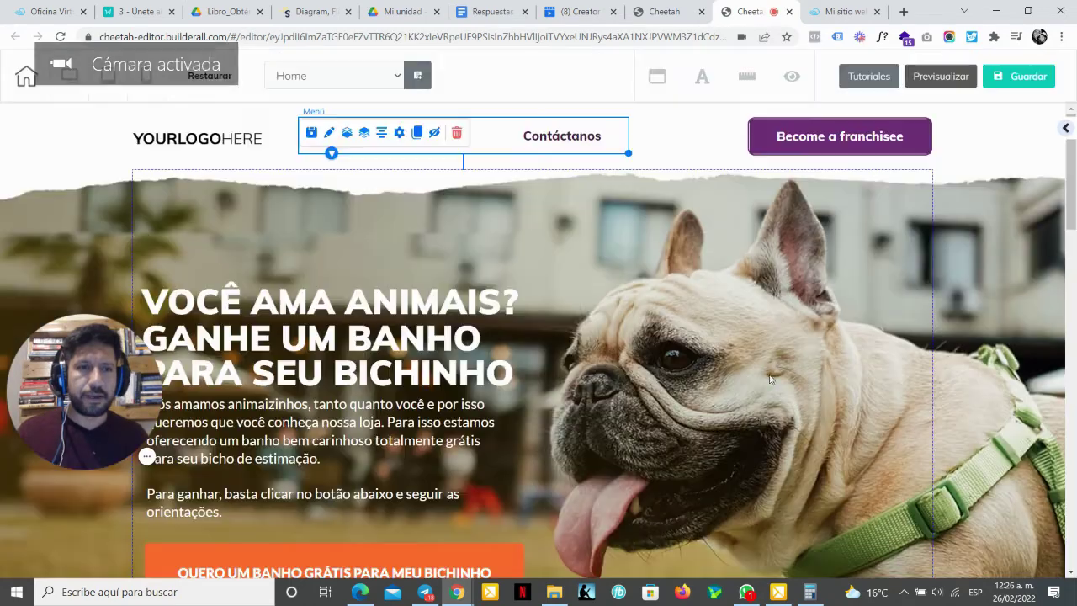
double_click(59, 151)
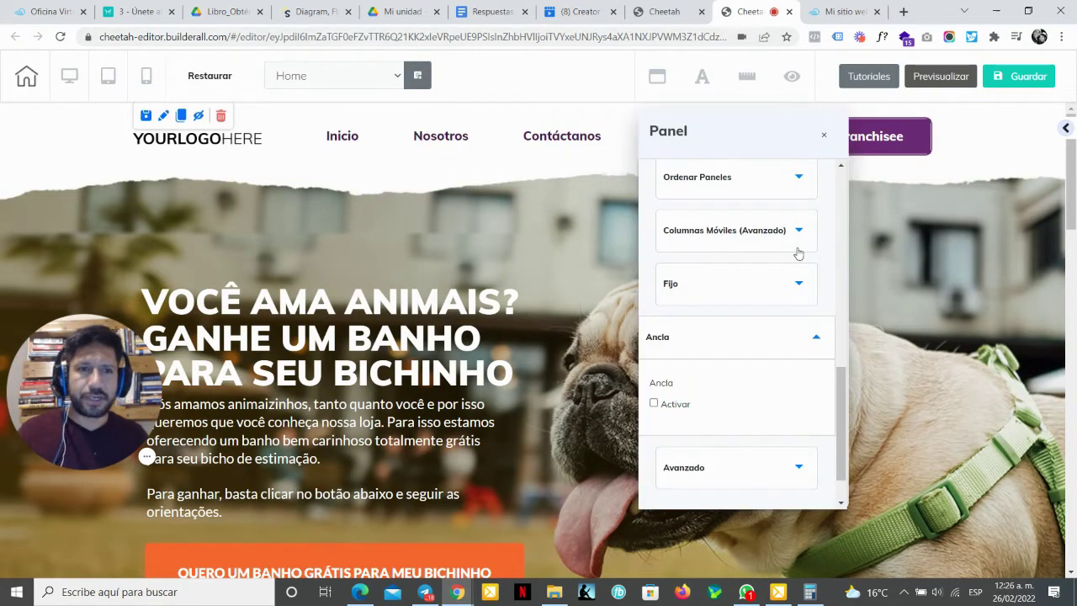
click(794, 344)
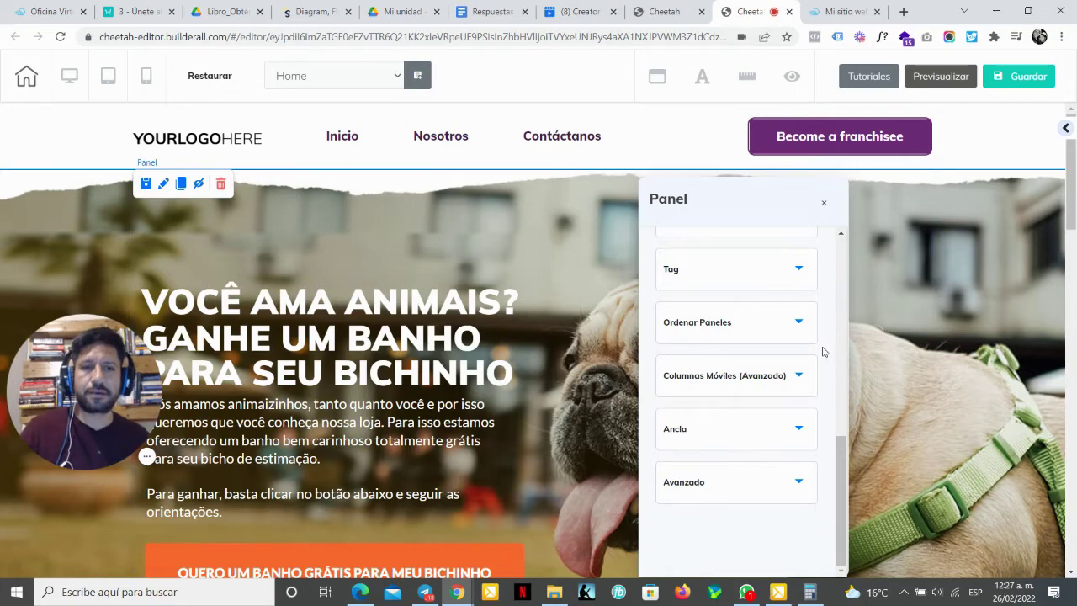
Step: Examine the settings available for the footer panel at the end of the page
scroll(526, 382, down, 10)
scroll(527, 380, down, 5)
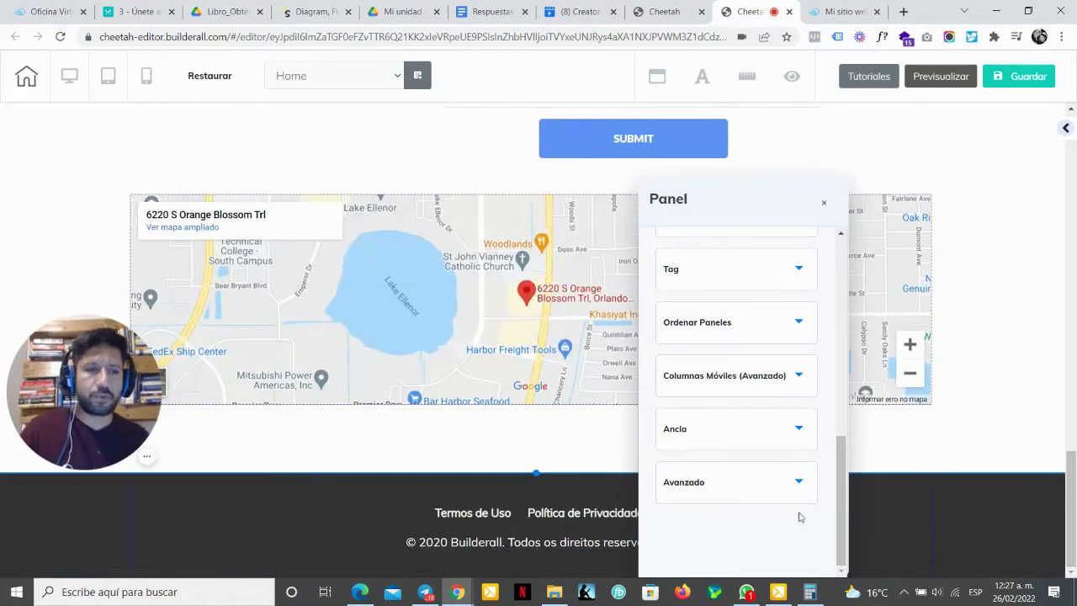
click(215, 523)
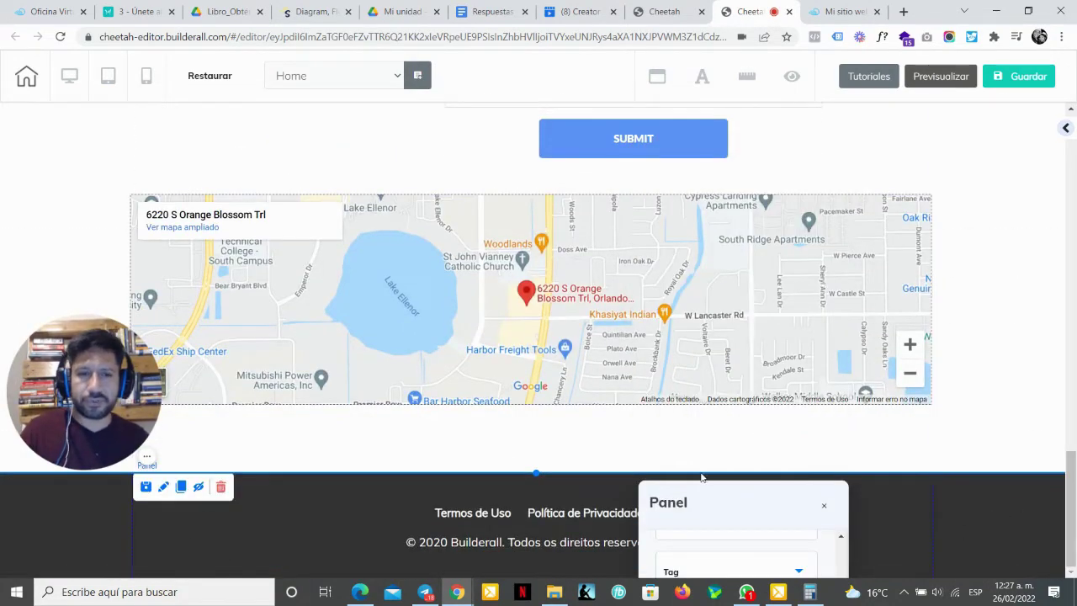
drag(721, 511, 805, 133)
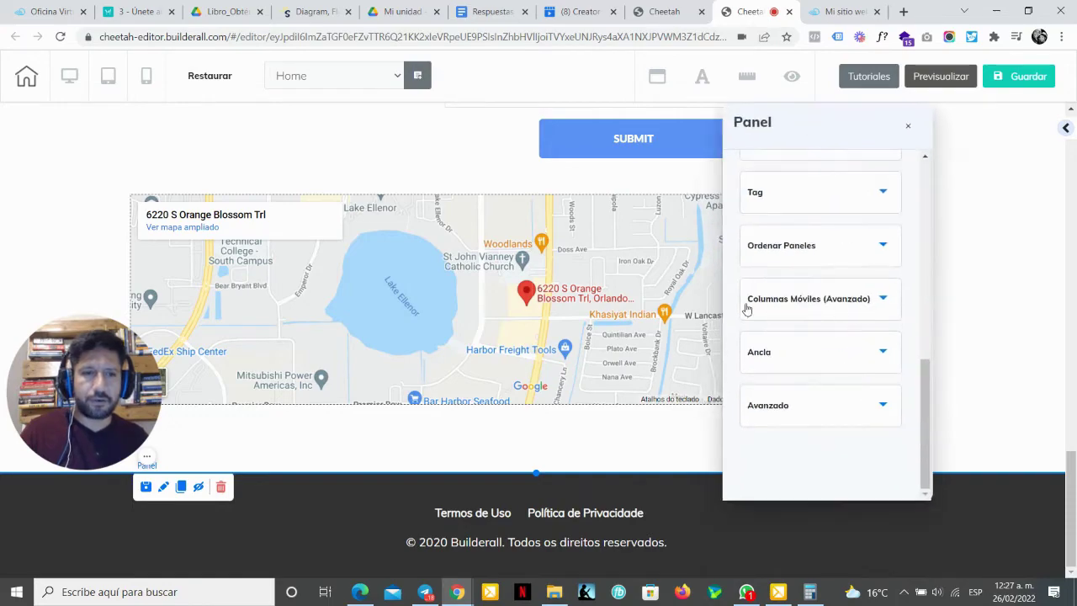
scroll(603, 331, up, 15)
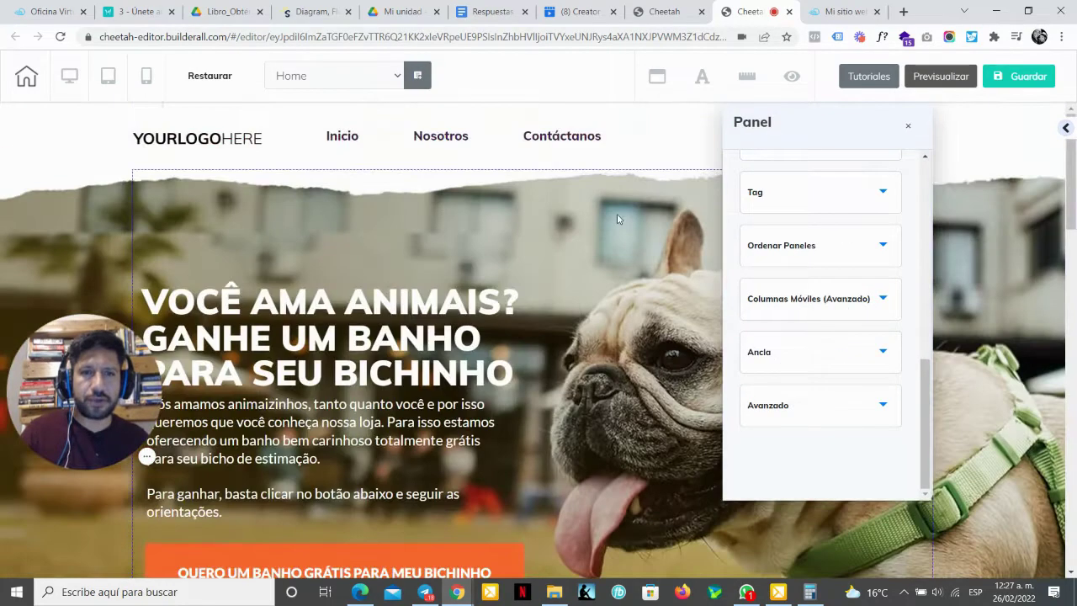
Step: Make the header panel fixed on both desktop and mobile, and save the home page
click(56, 128)
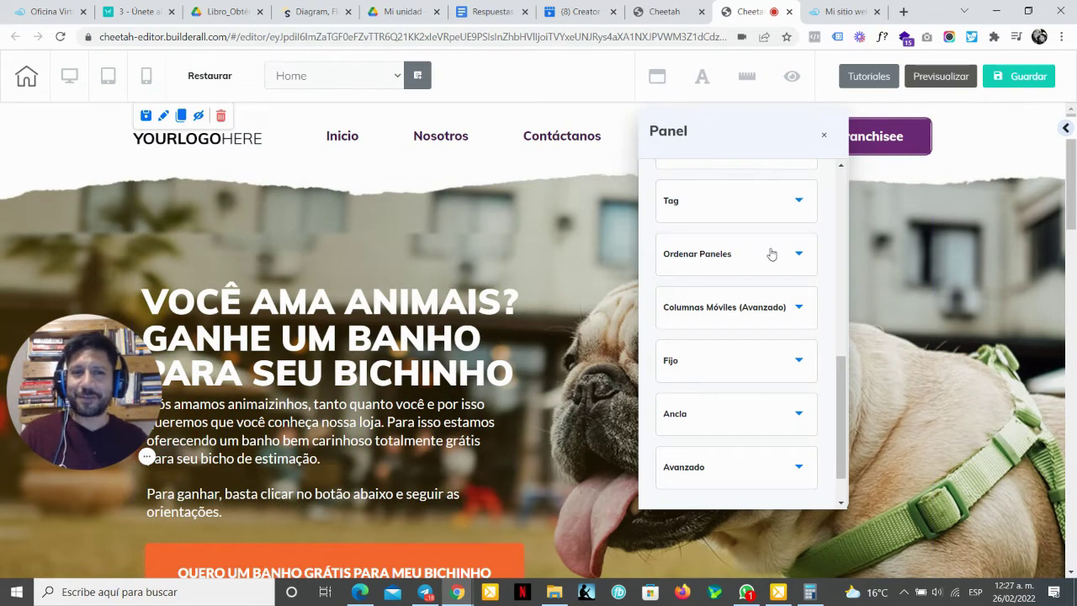
click(722, 363)
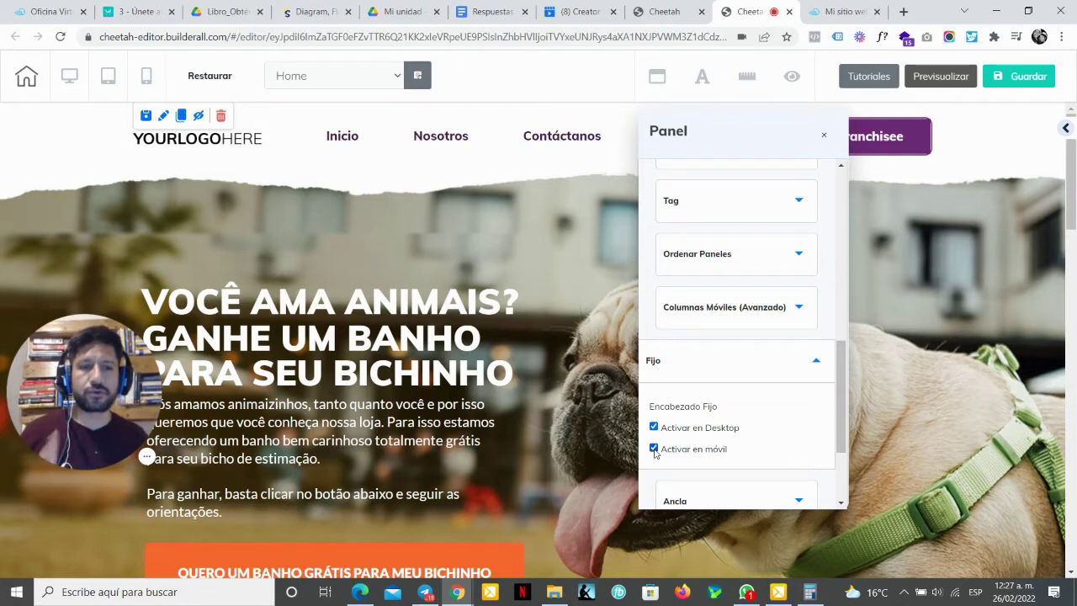
click(1030, 81)
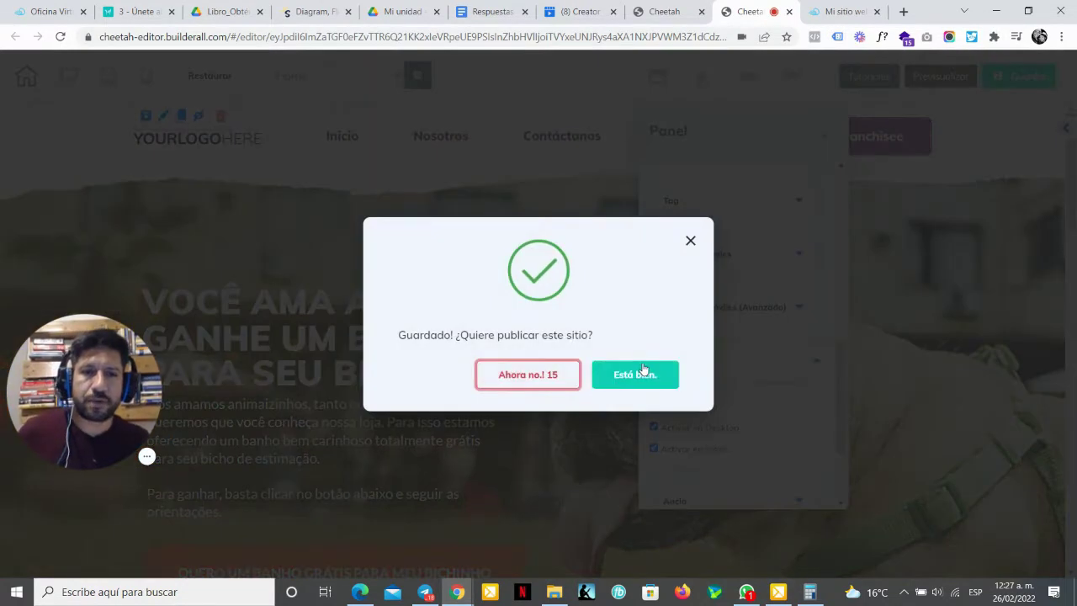
Step: Publish the site and test the Contáctanos menu link on the published page, reopening its #contacto address
click(643, 370)
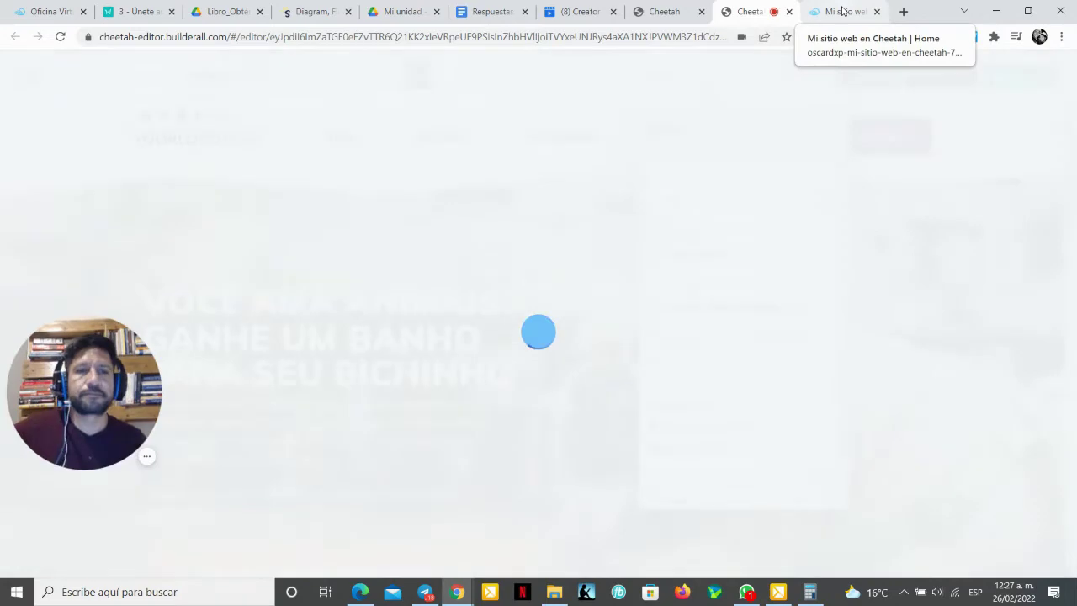
click(842, 11)
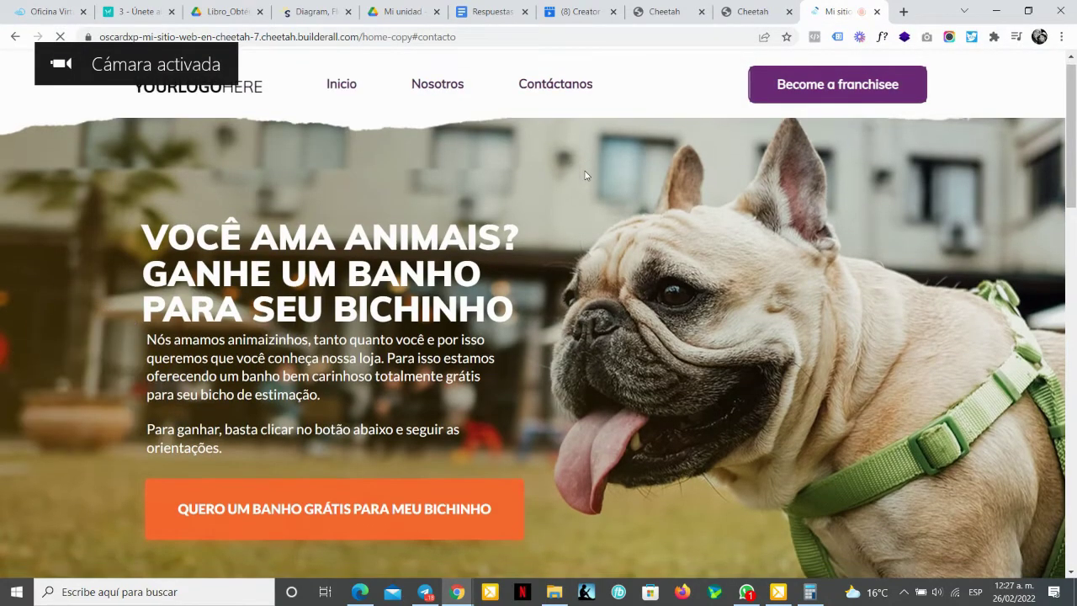
click(538, 84)
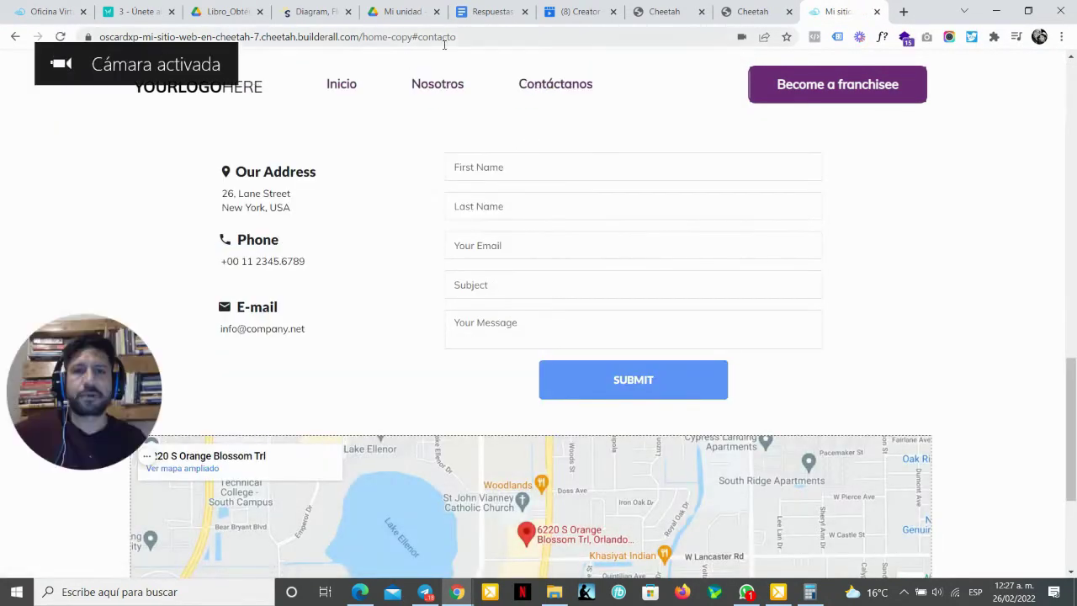
double_click(412, 37)
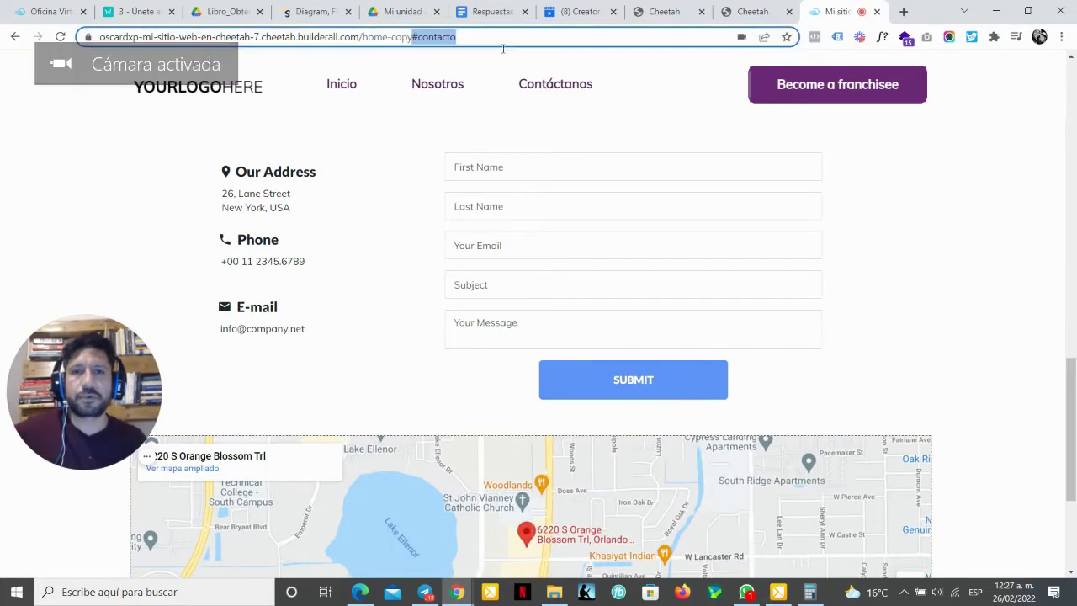
key(Return)
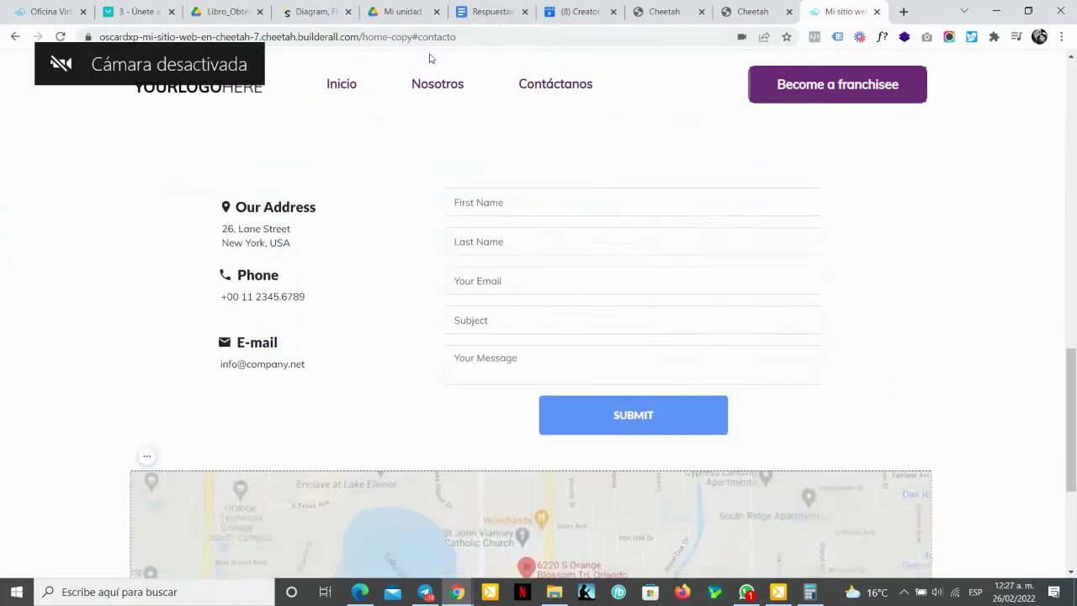
Step: Load the published home-copy page without the #contacto anchor and test its Nosotros menu link
drag(456, 37, 412, 37)
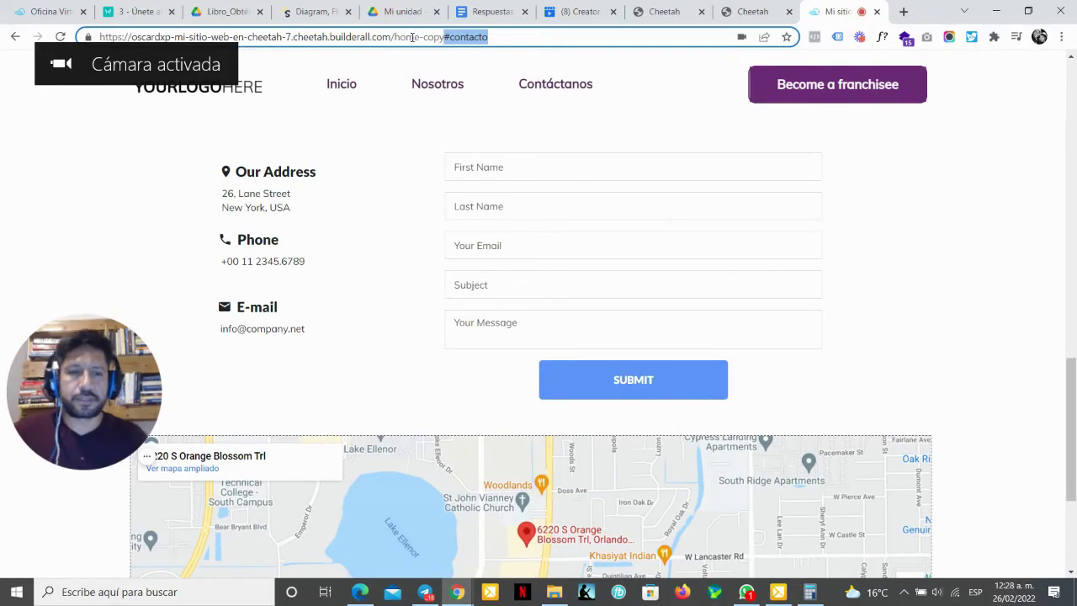
key(BackSpace)
key(Return)
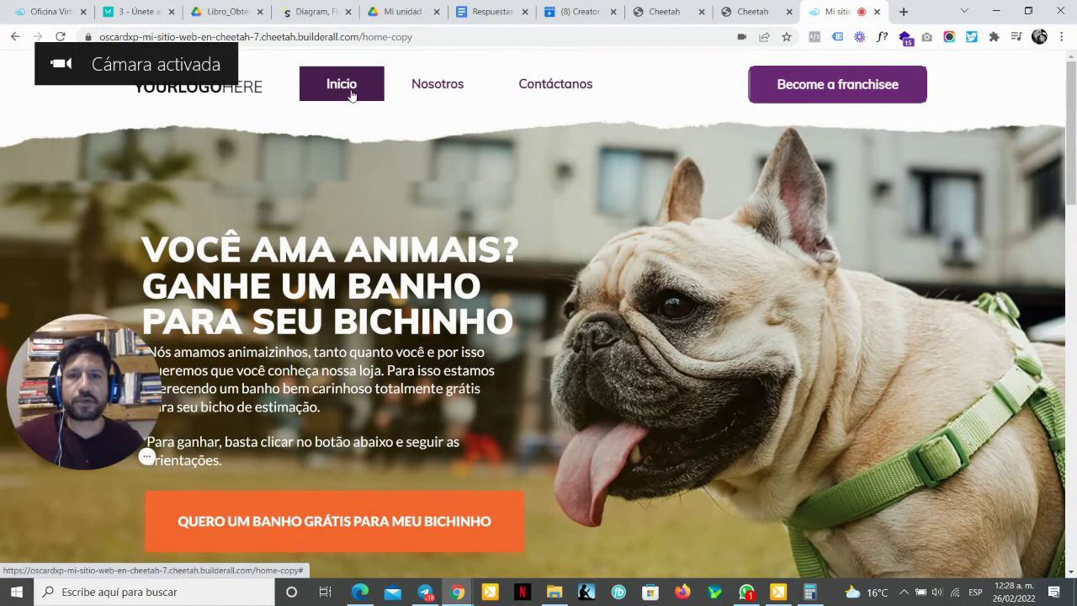
click(436, 85)
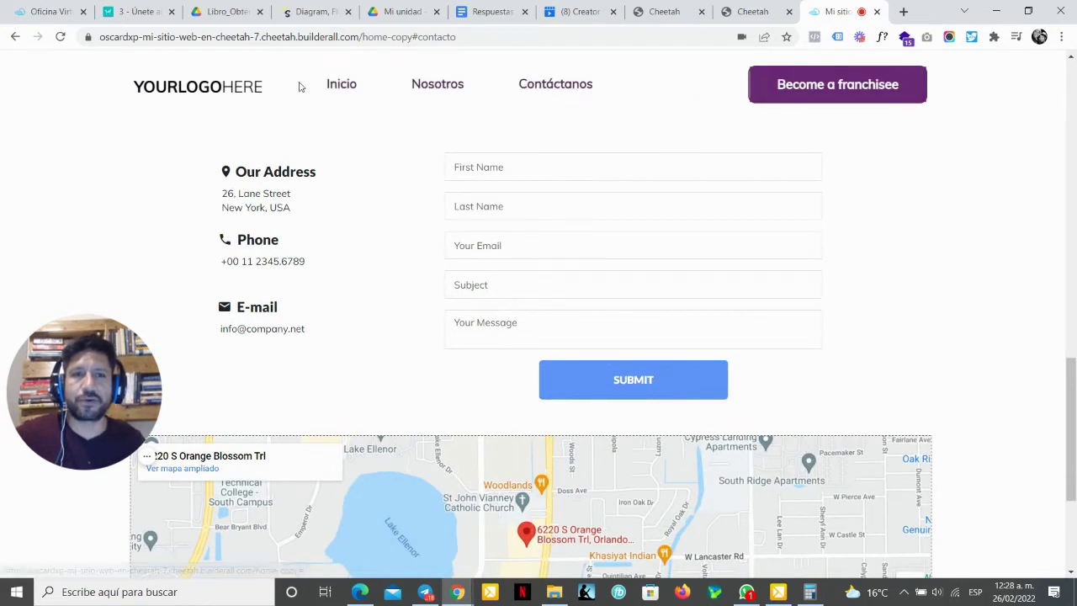
Step: Inspect the published page in the Moto G4 mobile view and test the Inicio and Contáctanos links in its collapsible menu
right_click(980, 114)
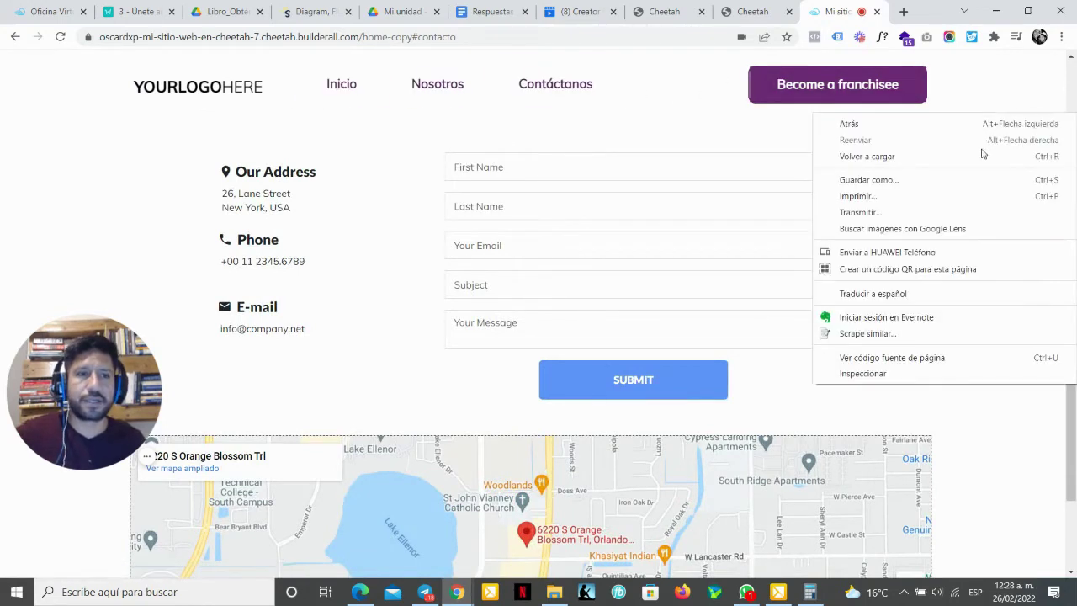
click(876, 374)
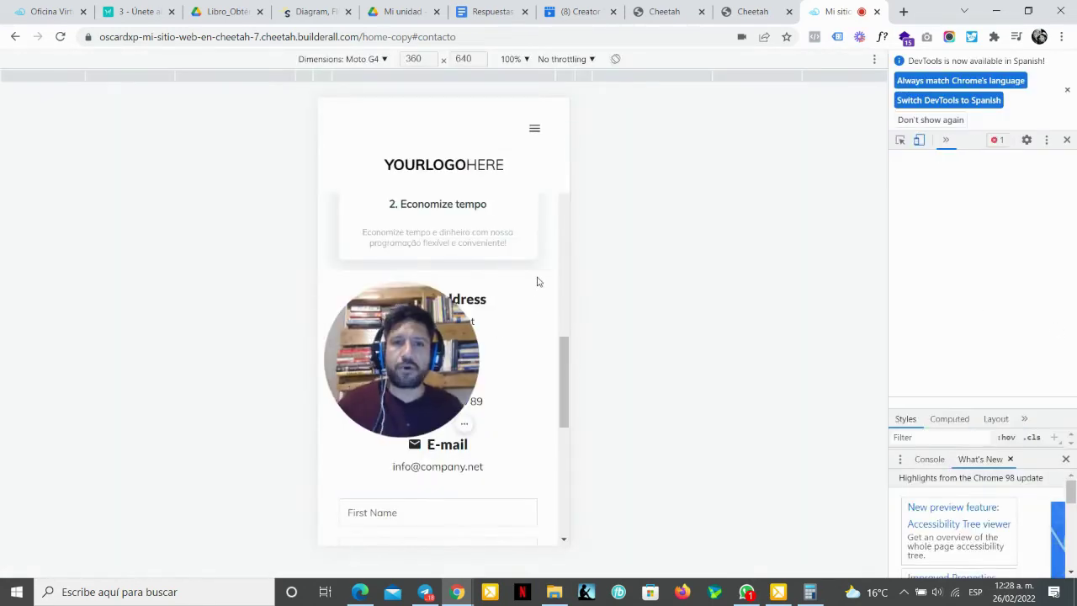
click(536, 128)
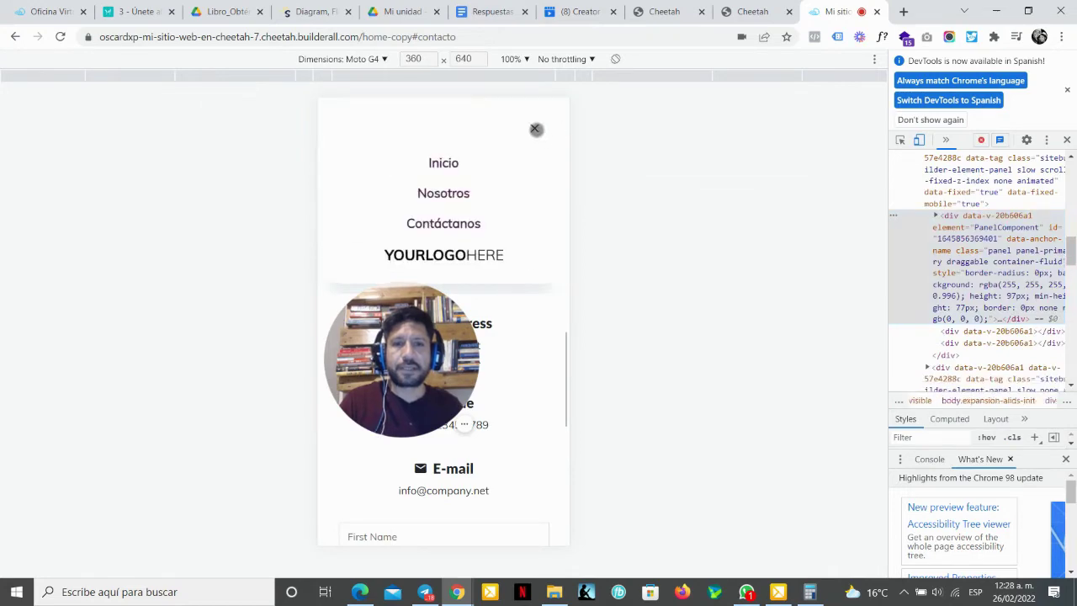
click(446, 162)
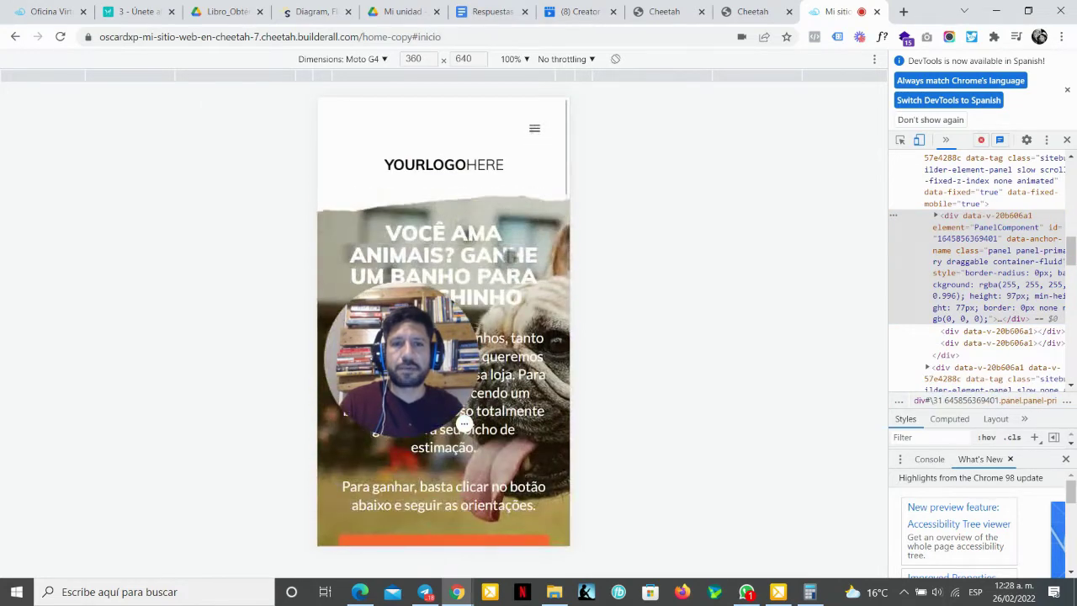
click(536, 128)
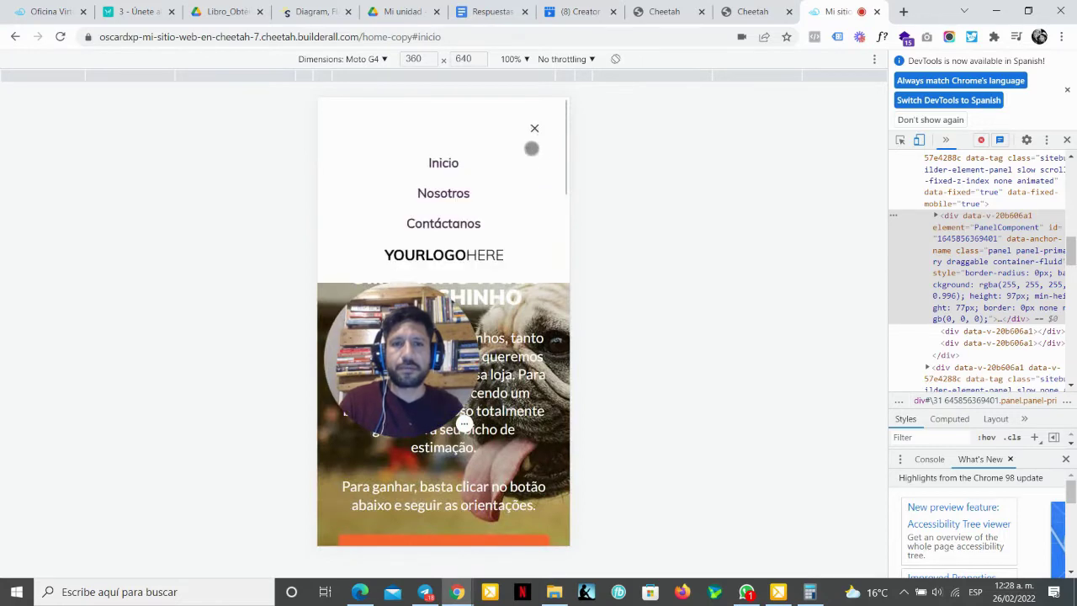
click(460, 224)
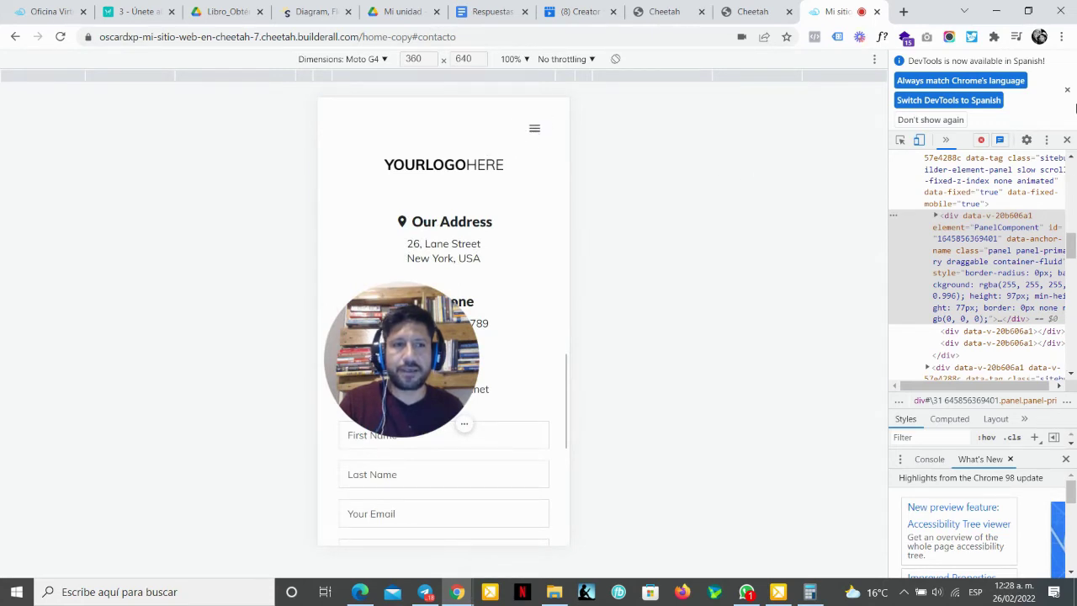
click(1066, 140)
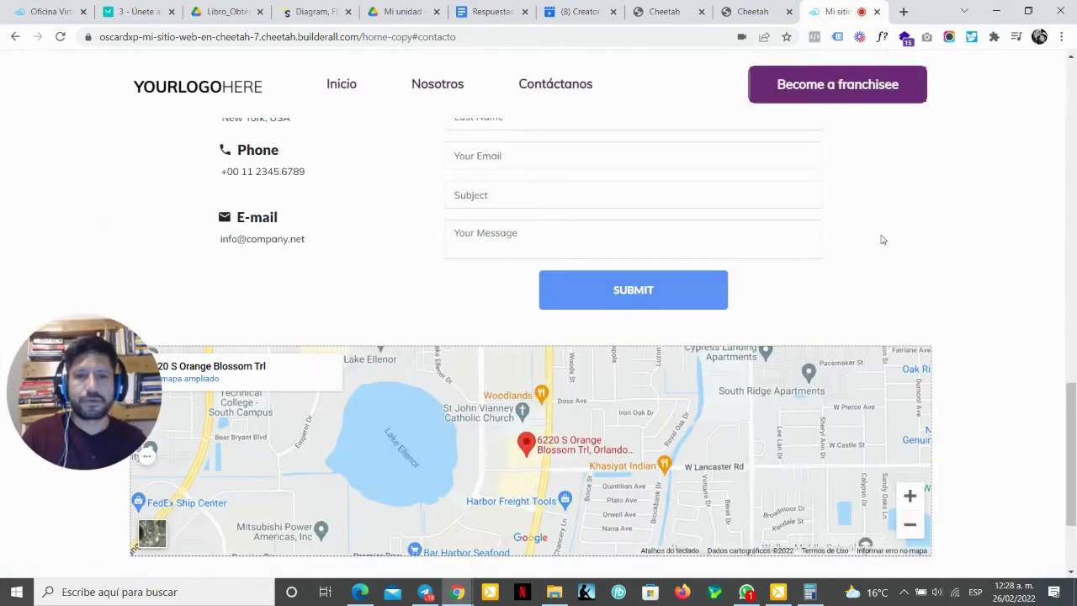